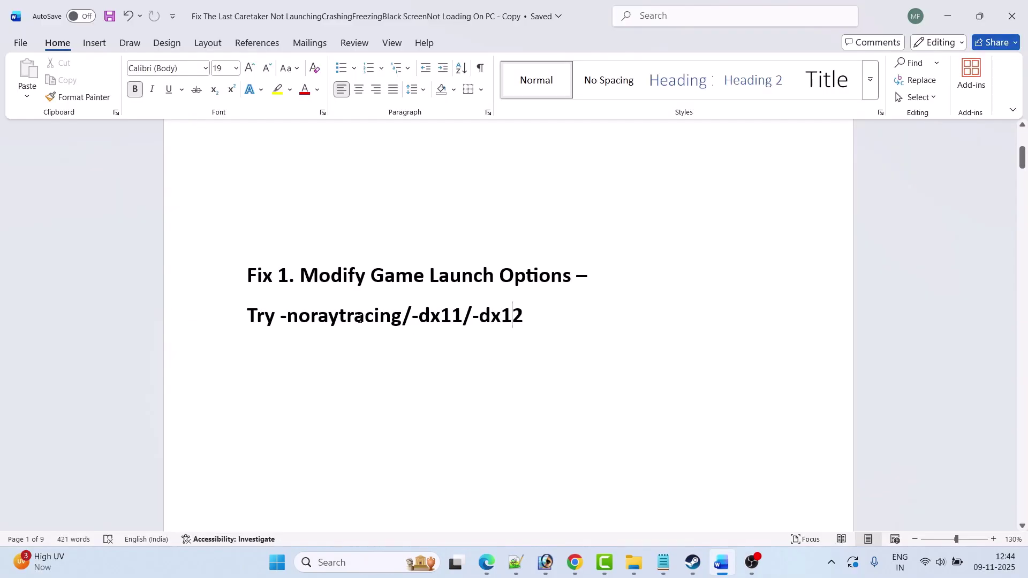
# Highlight the 'Fix 1. Modify Game Launch Options' heading in the Word guide, then deselect it
pyautogui.moveTo(299, 274); pyautogui.dragTo(571, 275)
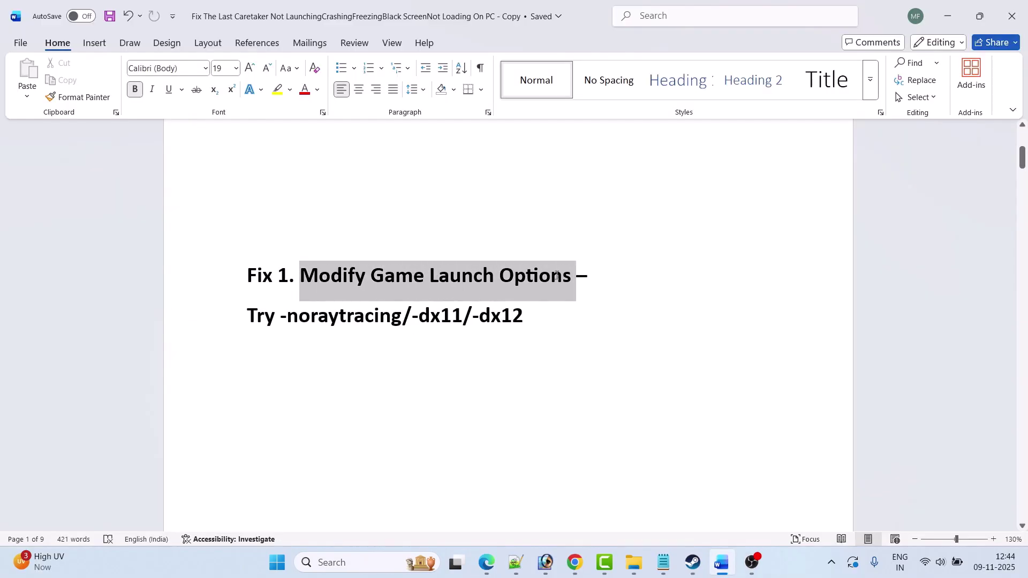
pyautogui.click(433, 339)
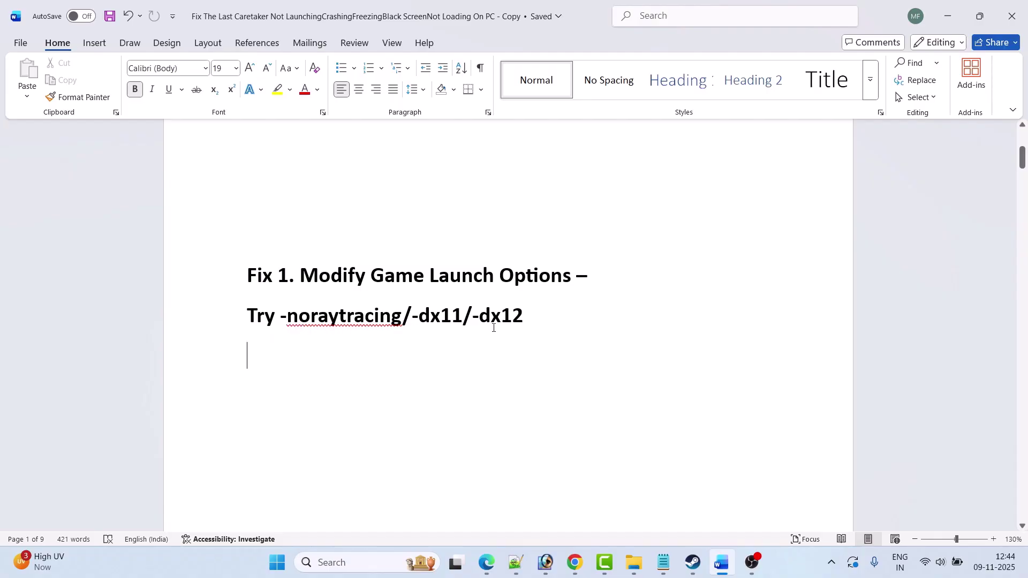
# Set The Last Caretaker Demo's Steam launch options to -noraytracing and close Properties
pyautogui.click(693, 562)
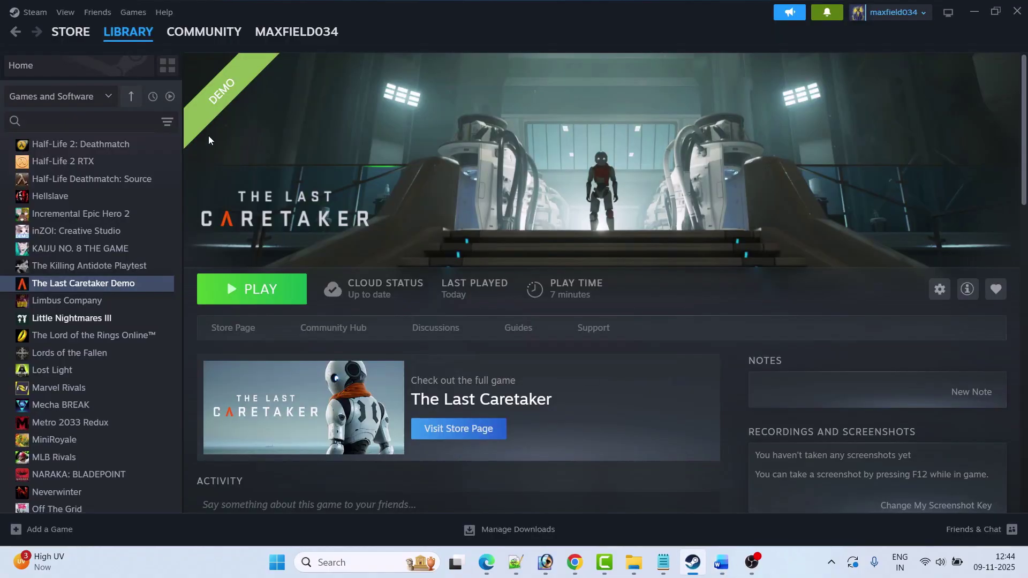
pyautogui.rightClick(127, 285)
pyautogui.click(165, 388)
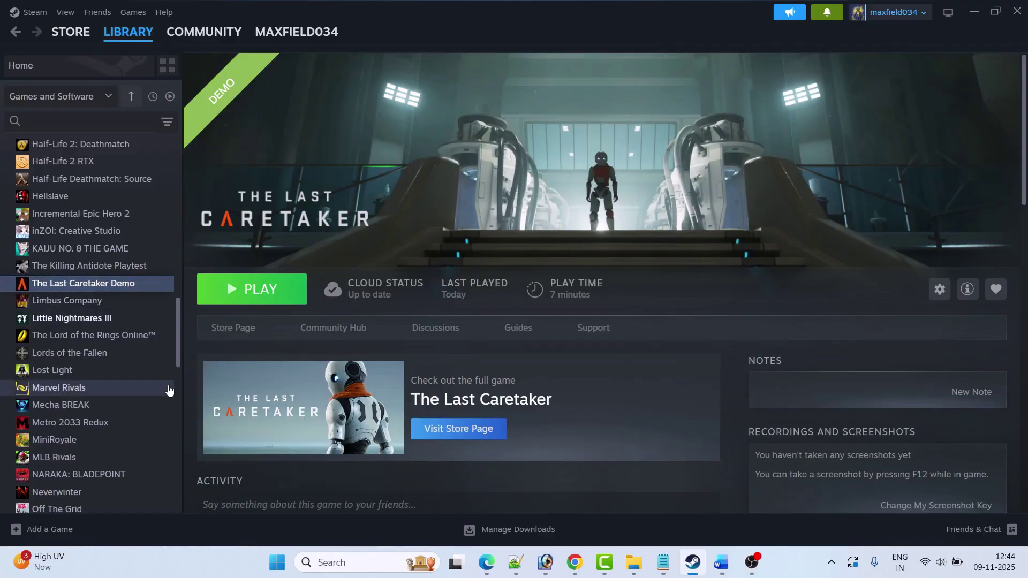
pyautogui.click(421, 357)
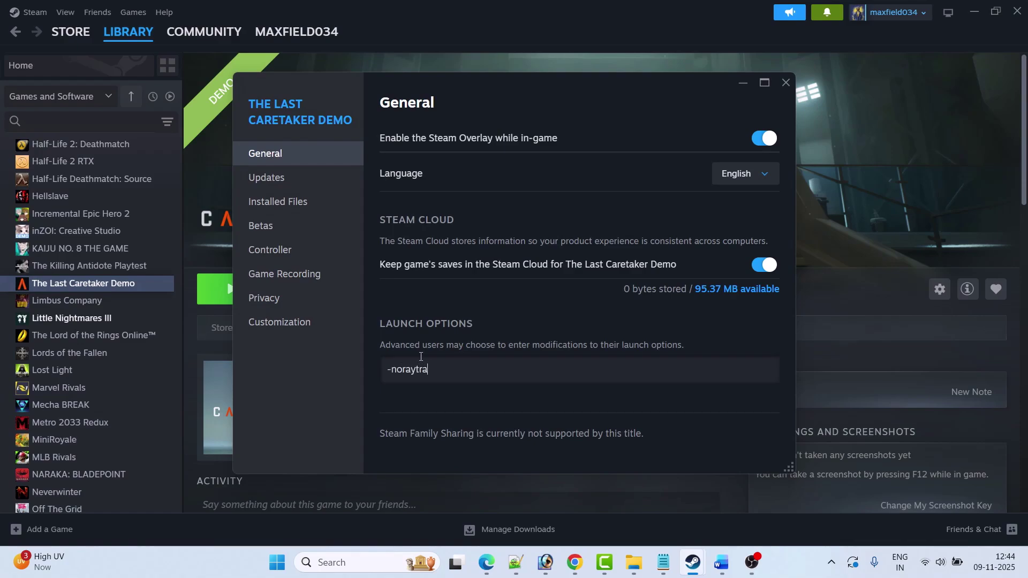
pyautogui.press('Return')
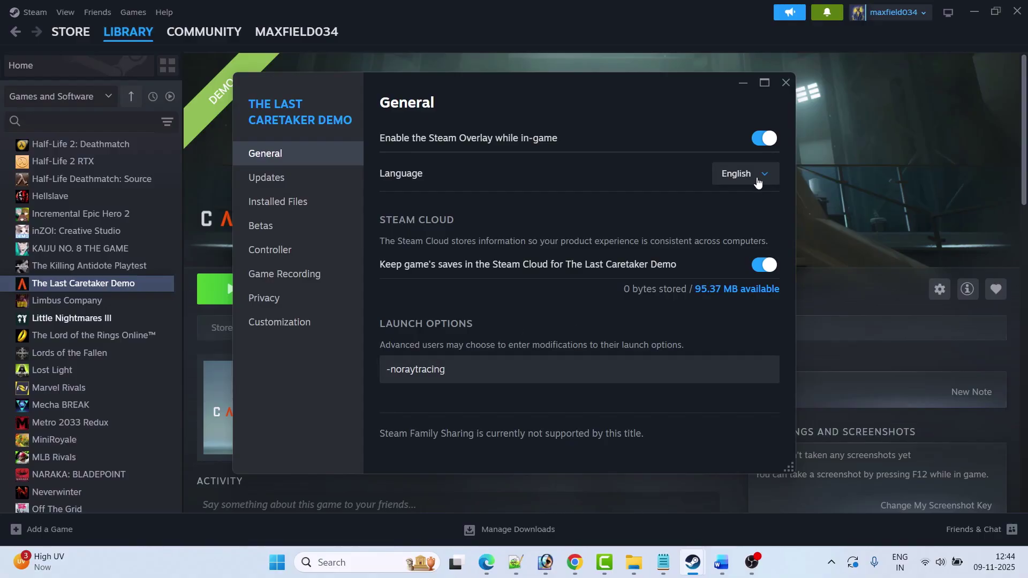
pyautogui.click(787, 87)
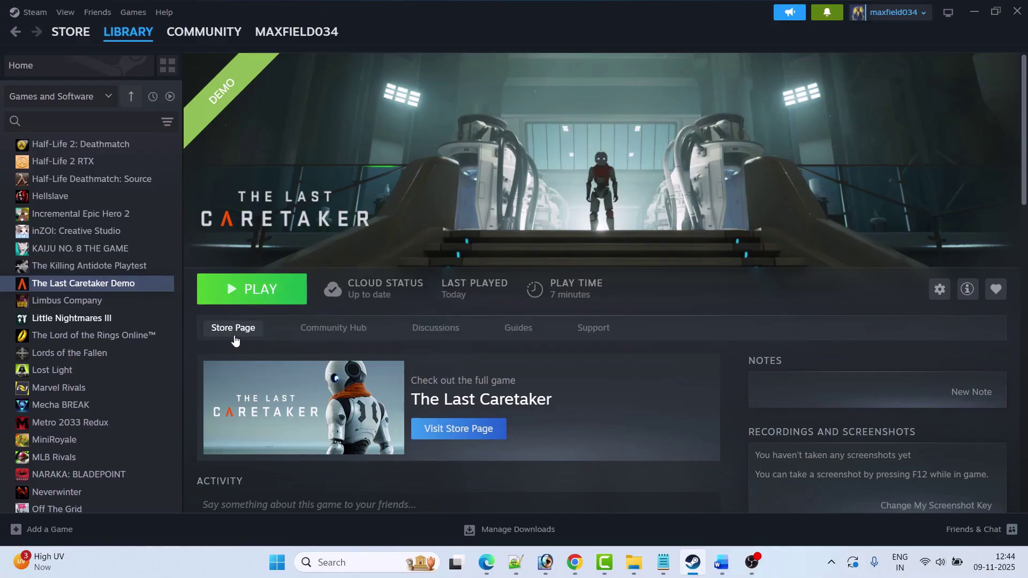
# Replace the -noraytracing launch option with -dx11
pyautogui.rightClick(103, 284)
pyautogui.click(137, 385)
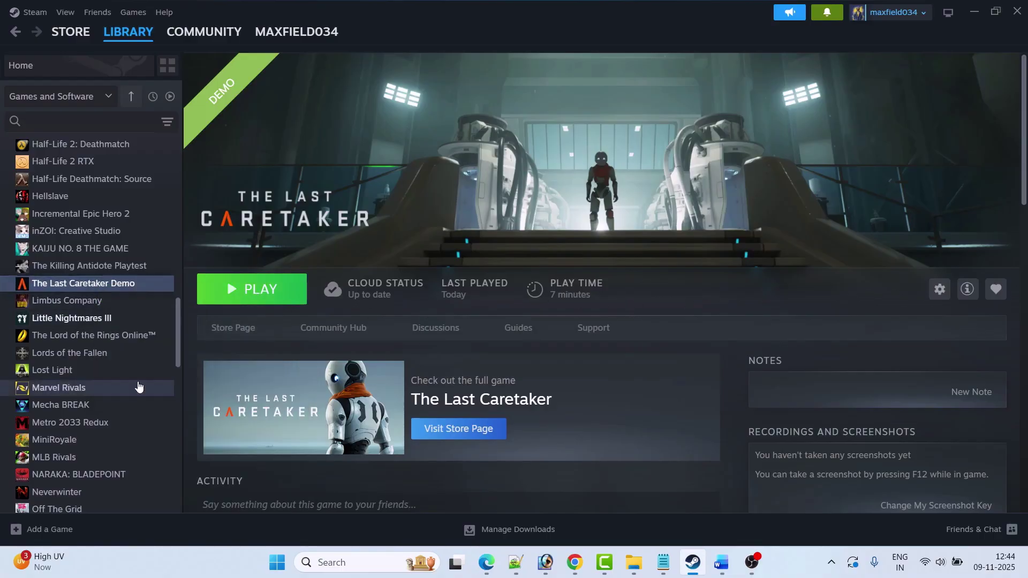
pyautogui.click(490, 371)
pyautogui.press('BackSpace')
pyautogui.press('BackSpace')
pyautogui.press('BackSpace')
pyautogui.press('BackSpace')
pyautogui.press('BackSpace')
pyautogui.press('BackSpace')
pyautogui.press('BackSpace')
pyautogui.press('BackSpace')
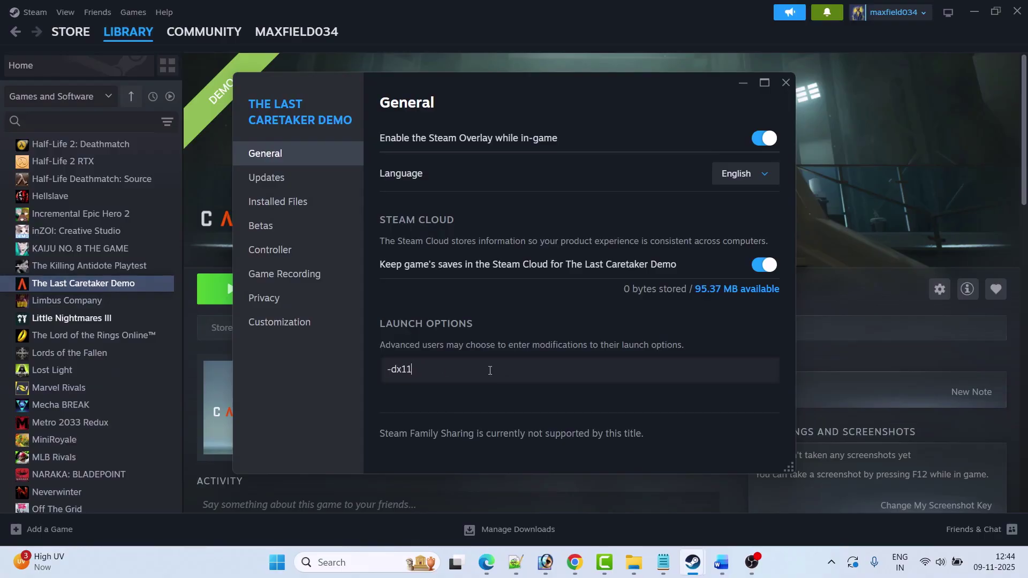
pyautogui.click(785, 82)
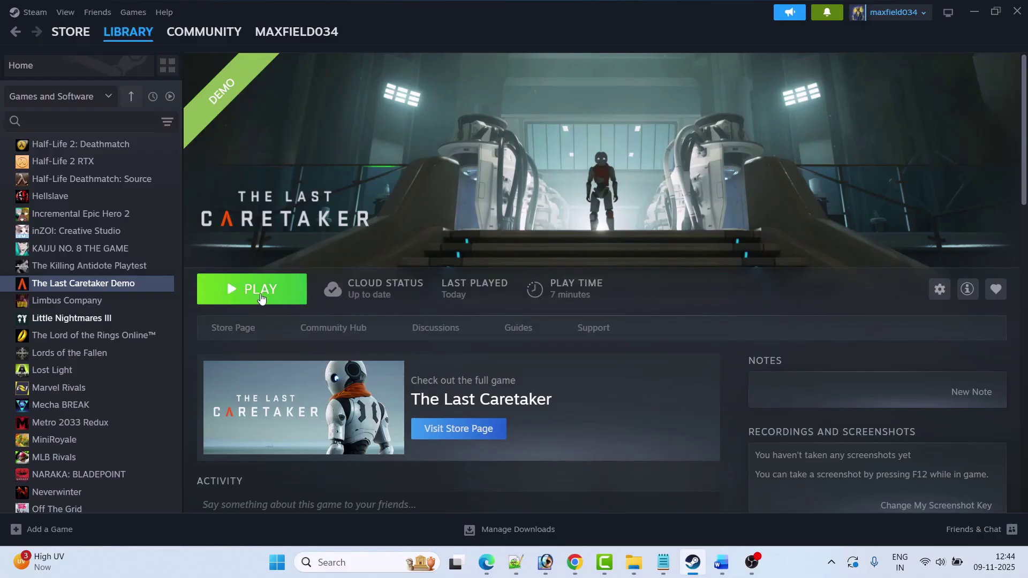
# Change the demo's launch option from -dx11 to -dx12
pyautogui.rightClick(124, 283)
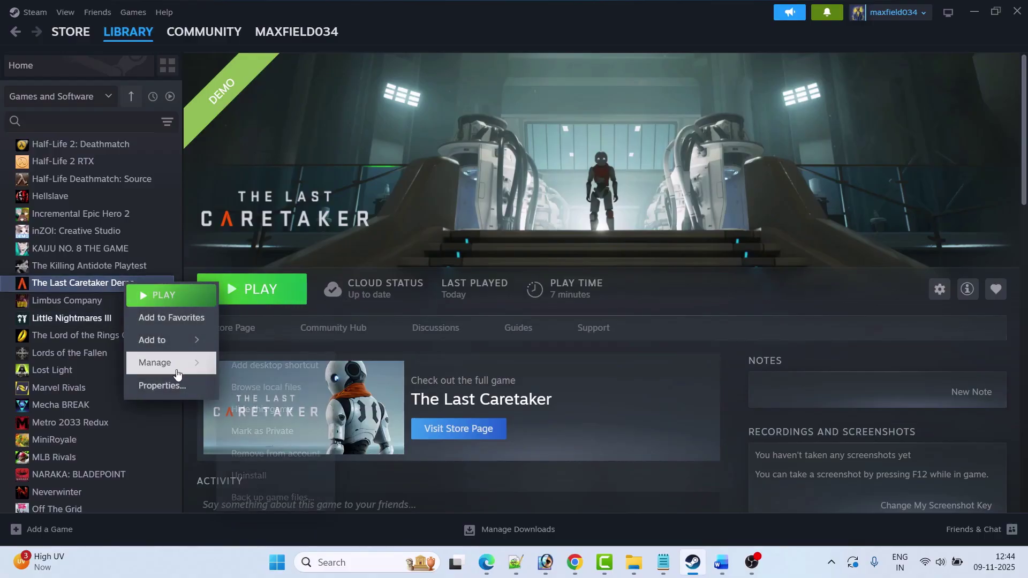
pyautogui.click(160, 384)
pyautogui.click(432, 371)
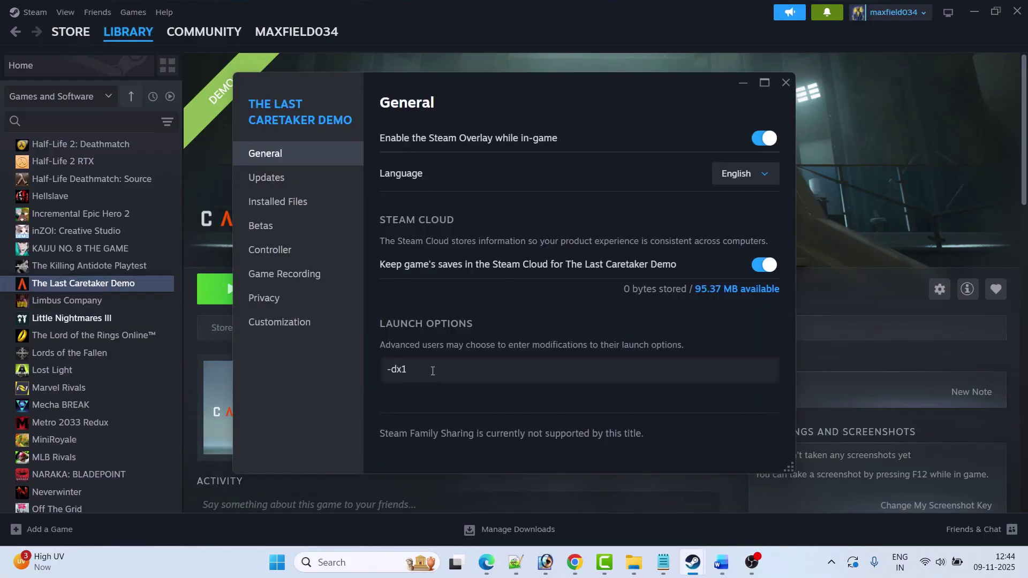
pyautogui.click(785, 82)
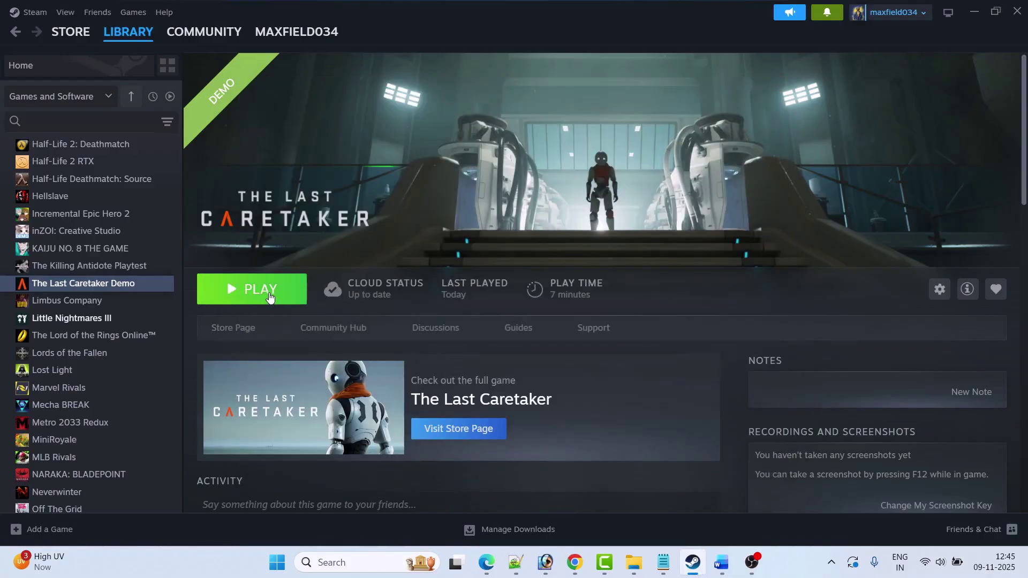
# Clear the launch options field, then return to the Word guide's Fix 2 section
pyautogui.rightClick(134, 287)
pyautogui.click(170, 385)
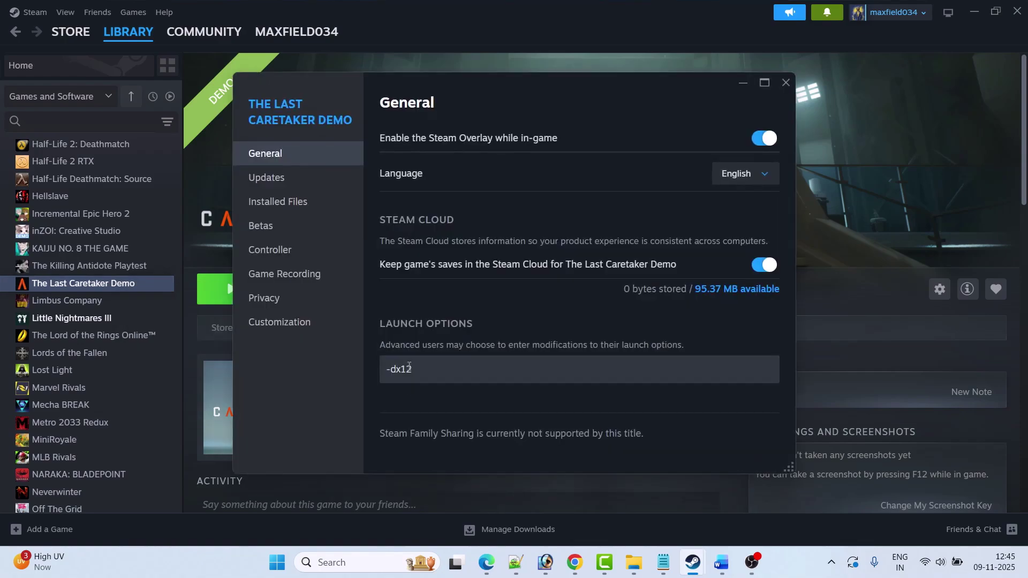
pyautogui.moveTo(409, 367); pyautogui.dragTo(351, 372)
pyautogui.press('BackSpace')
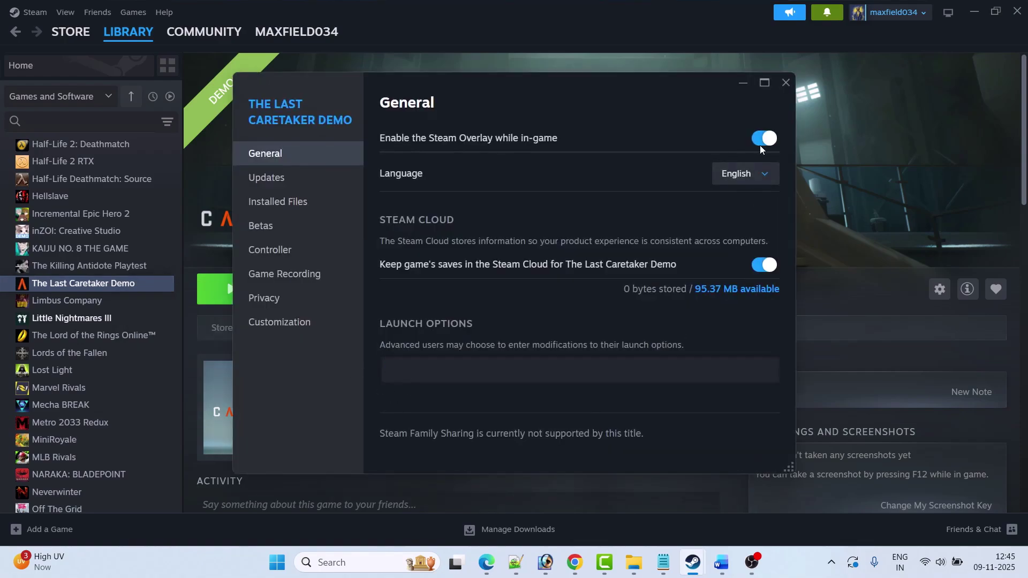
pyautogui.click(786, 83)
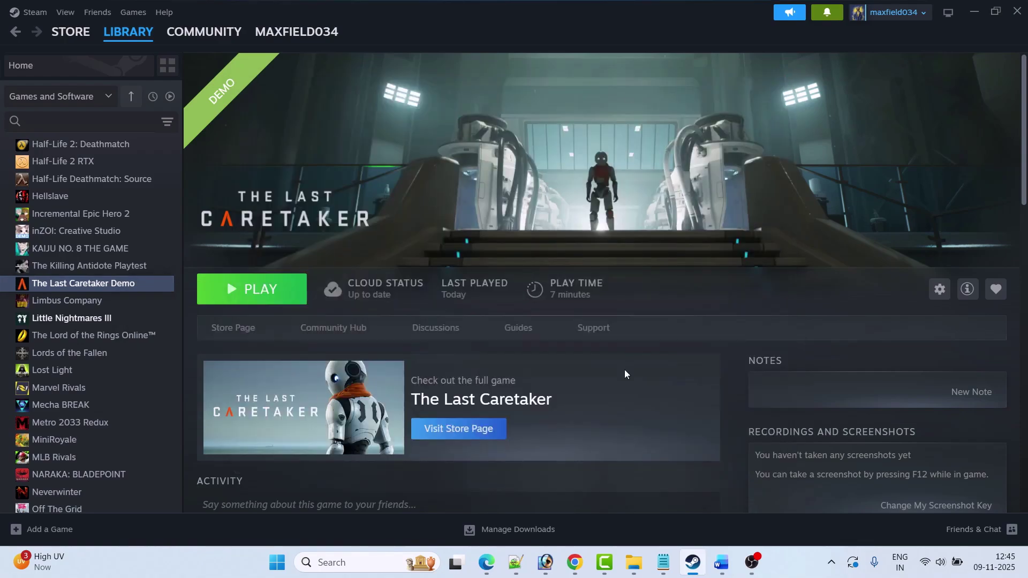
pyautogui.click(719, 551)
pyautogui.scroll(-5, 425, 349)
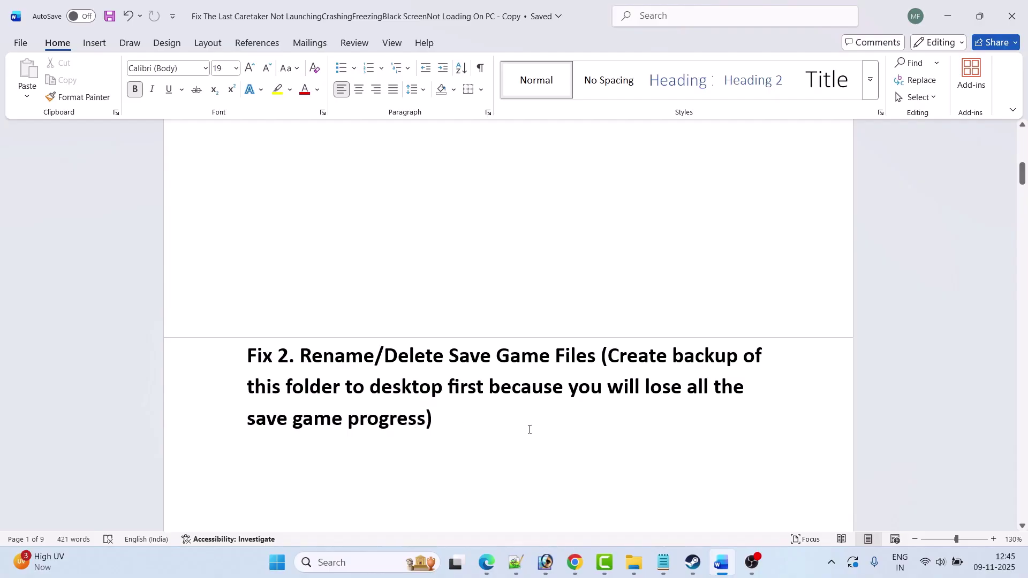
# Note the Fix 2 heading, then open C: > Users > your profile folder in File Explorer
pyautogui.moveTo(321, 358); pyautogui.dragTo(598, 357)
pyautogui.click(551, 443)
pyautogui.press('super+e')
pyautogui.doubleClick(179, 123)
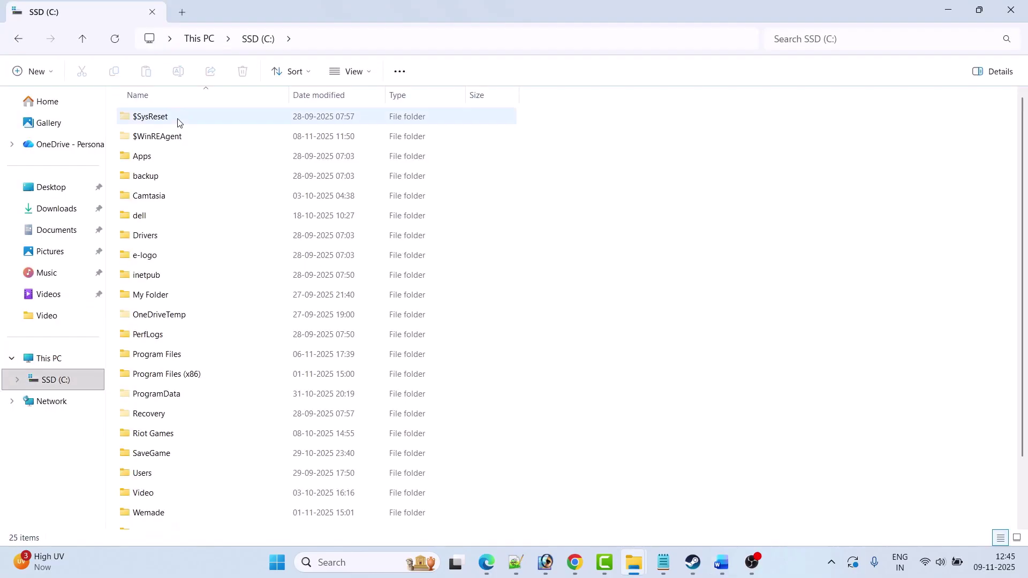
pyautogui.scroll(-2, 185, 456)
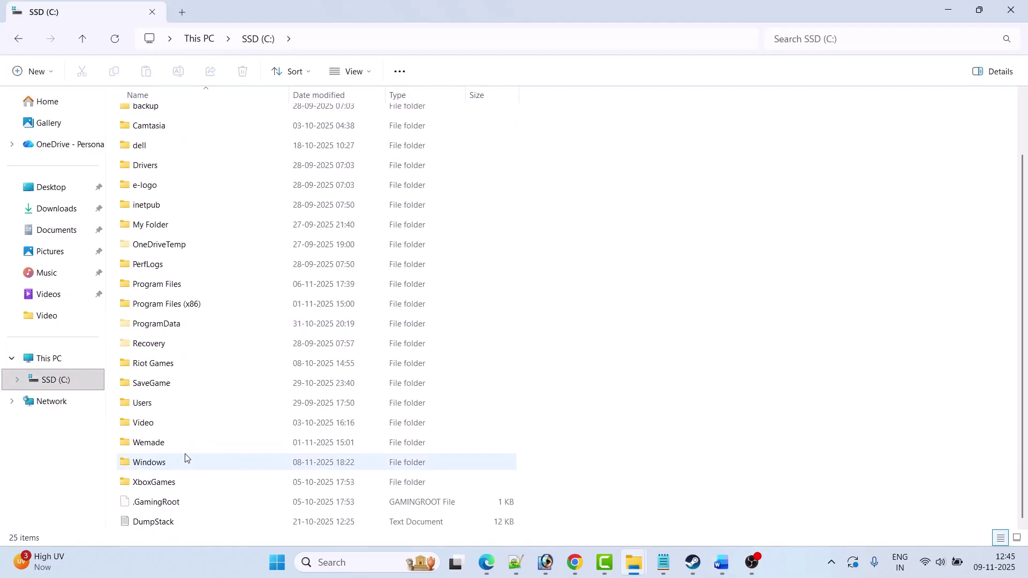
pyautogui.doubleClick(158, 407)
pyautogui.doubleClick(177, 161)
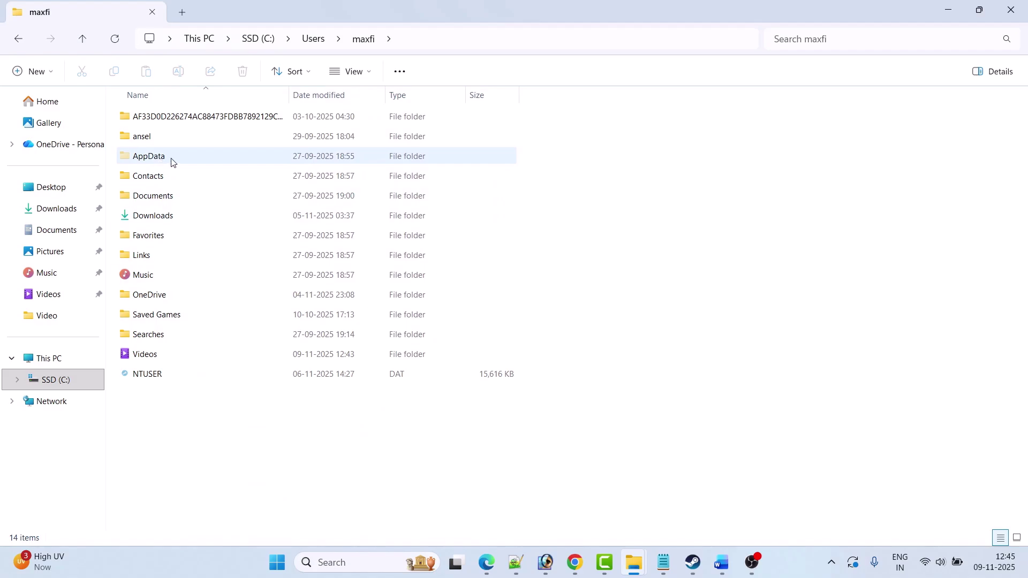
# Keep hidden items shown and open AppData > Local
pyautogui.click(351, 71)
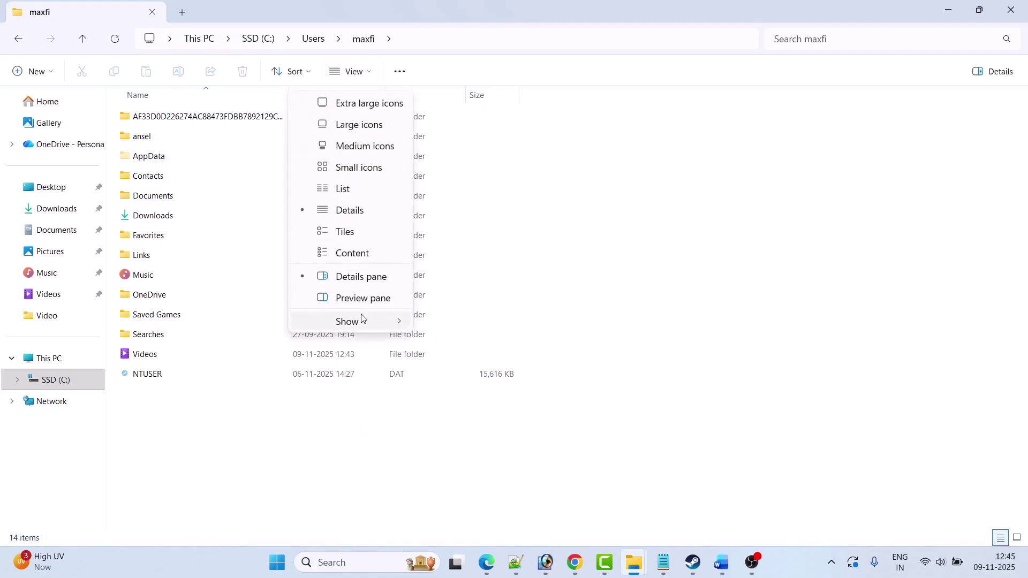
pyautogui.moveTo(361, 321)
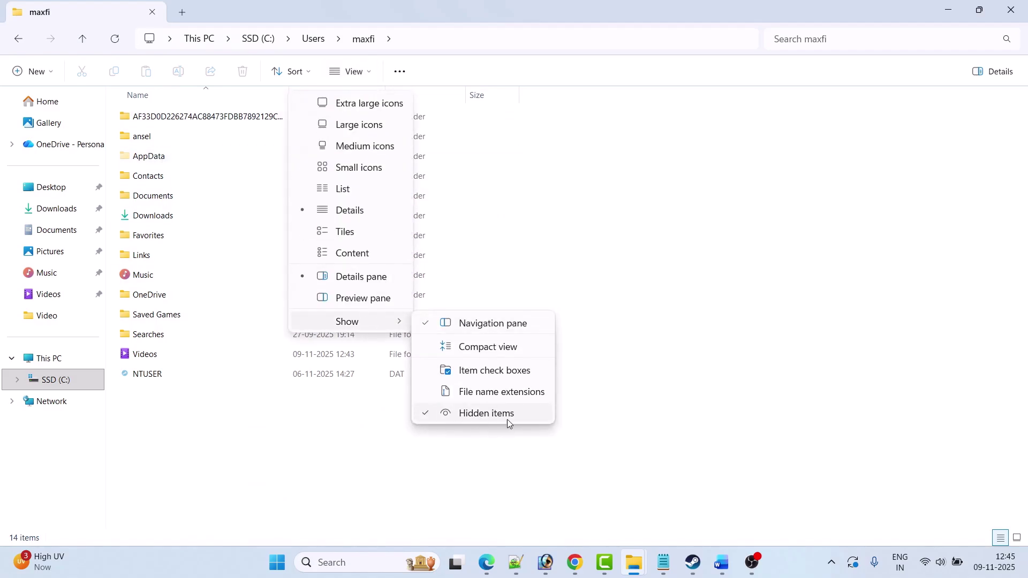
pyautogui.click(669, 368)
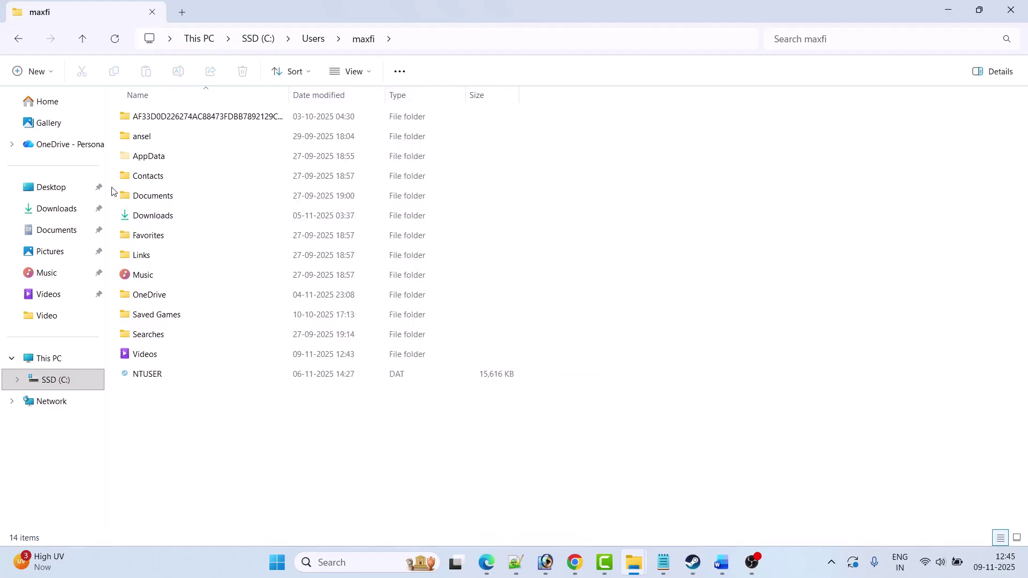
pyautogui.doubleClick(161, 161)
pyautogui.doubleClick(149, 116)
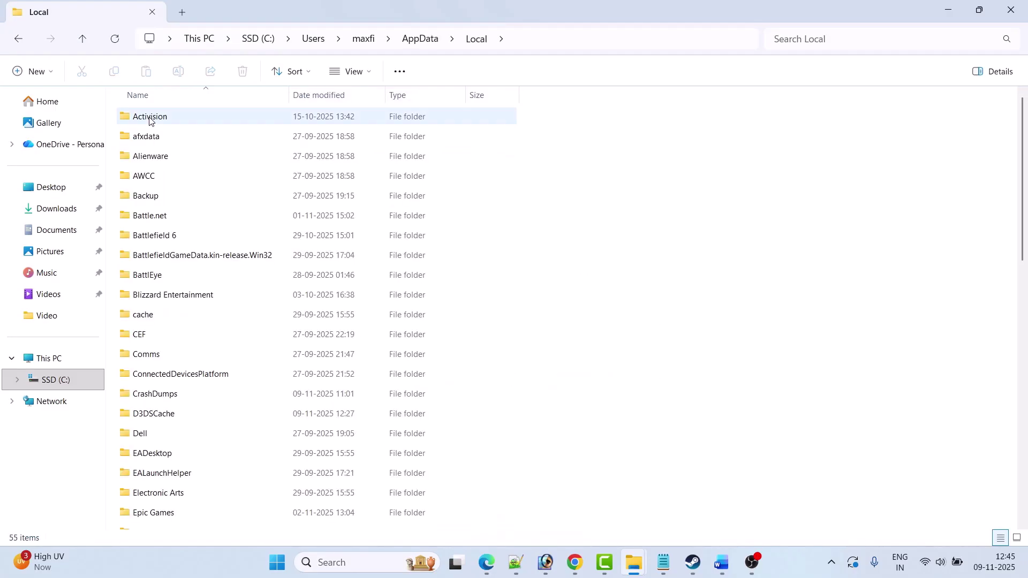
# Back up the Voyage folder by copying it from AppData\Local to the desktop
pyautogui.press('v')
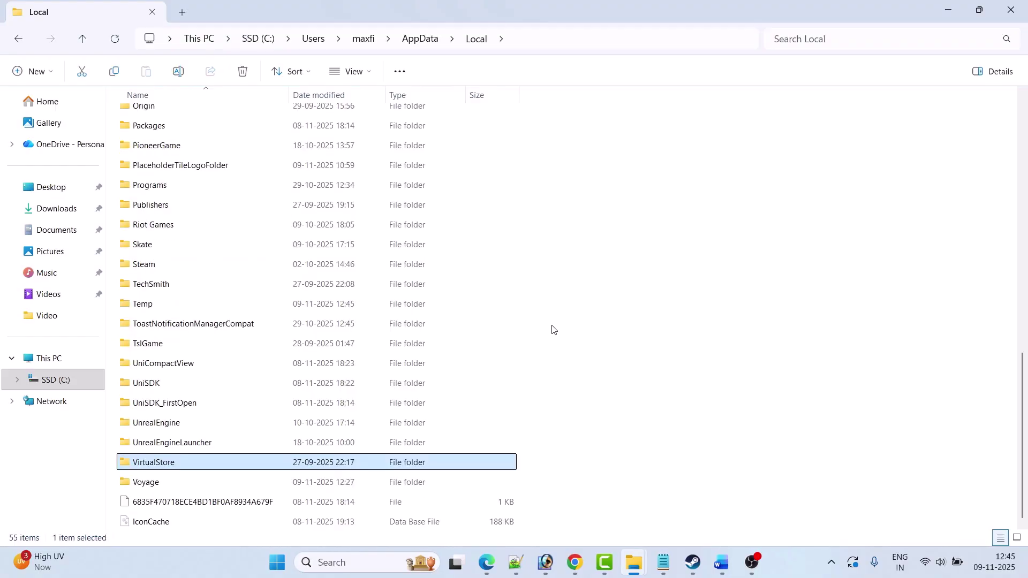
pyautogui.rightClick(170, 485)
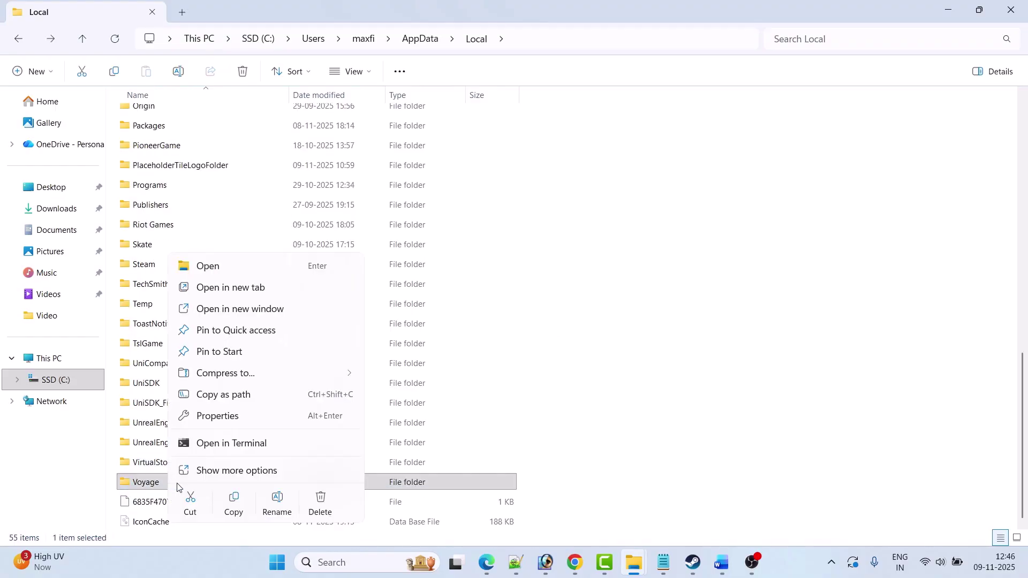
pyautogui.click(241, 507)
pyautogui.press('super+d')
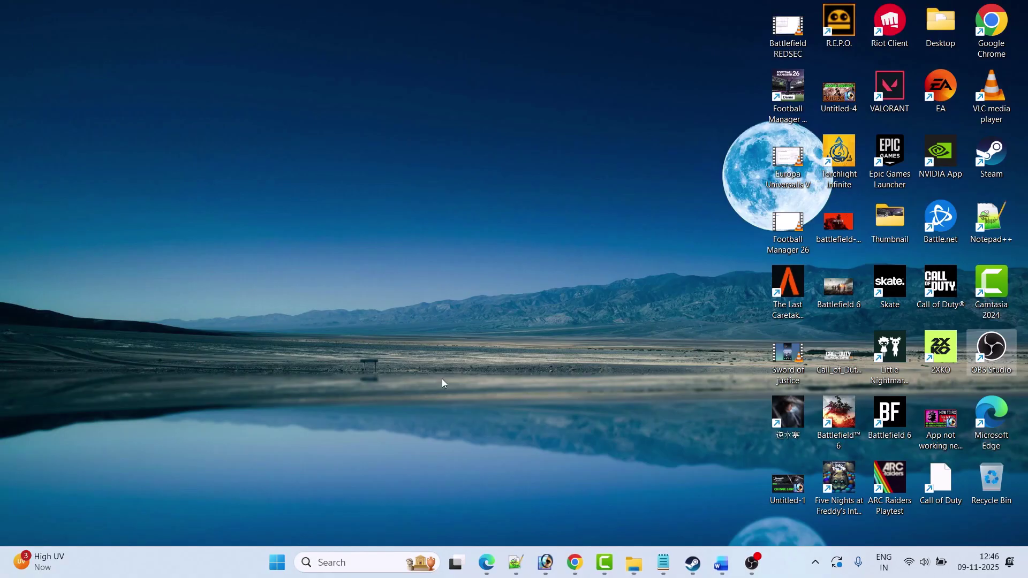
pyautogui.rightClick(50, 74)
pyautogui.click(66, 93)
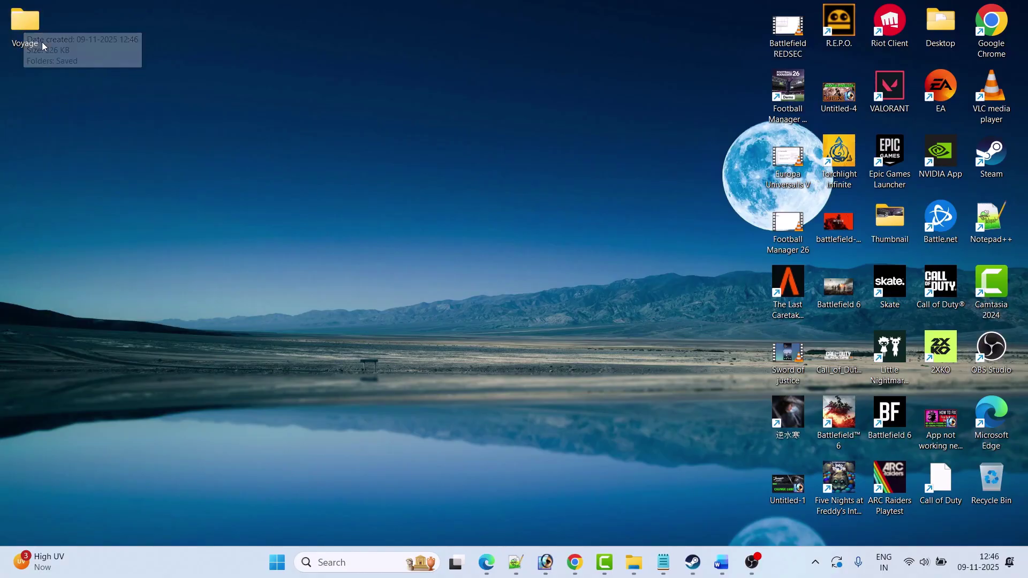
pyautogui.press('super+d')
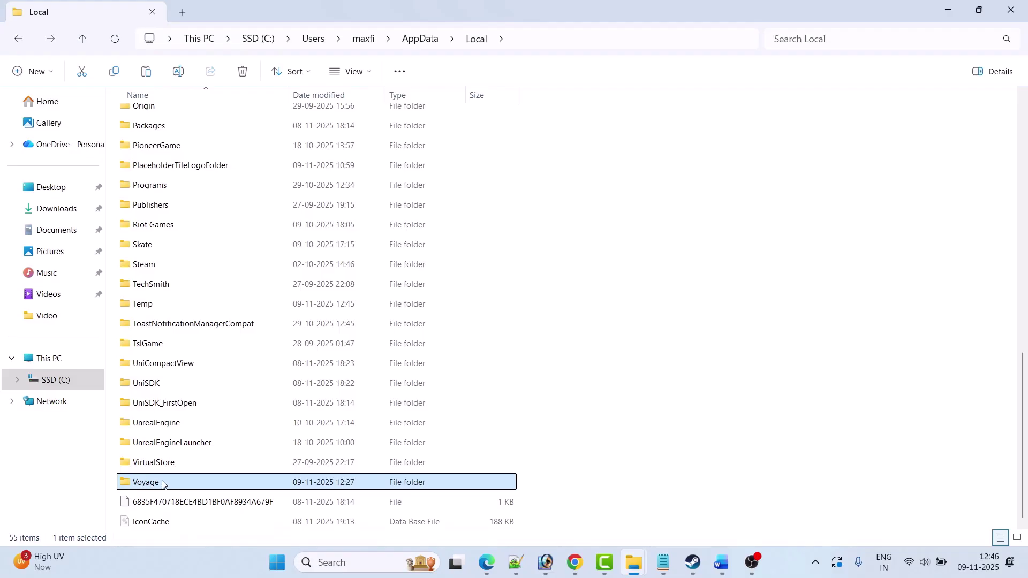
# Rename the Voyage folder to Voyage.old
pyautogui.rightClick(168, 485)
pyautogui.click(303, 503)
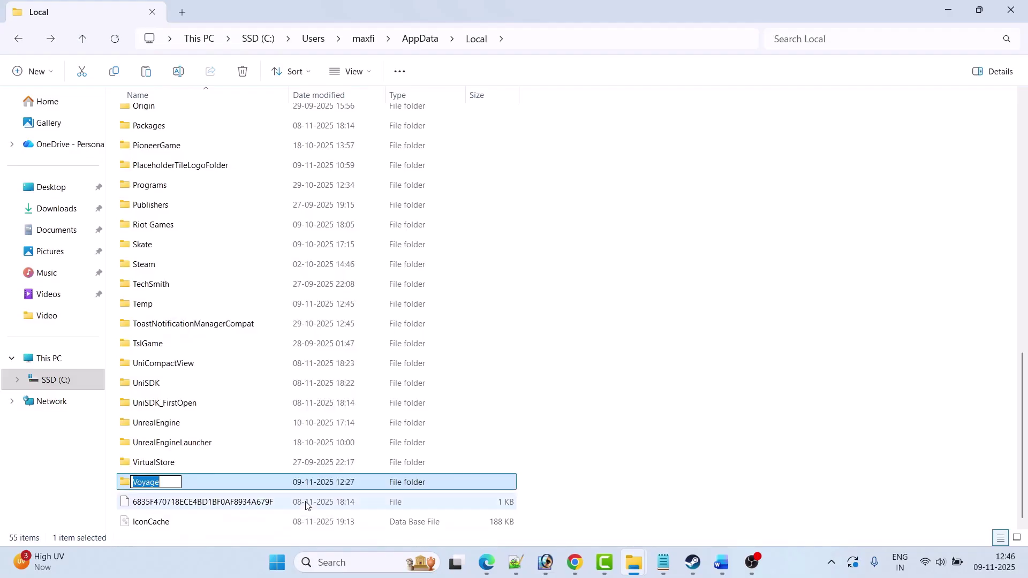
pyautogui.click(159, 482)
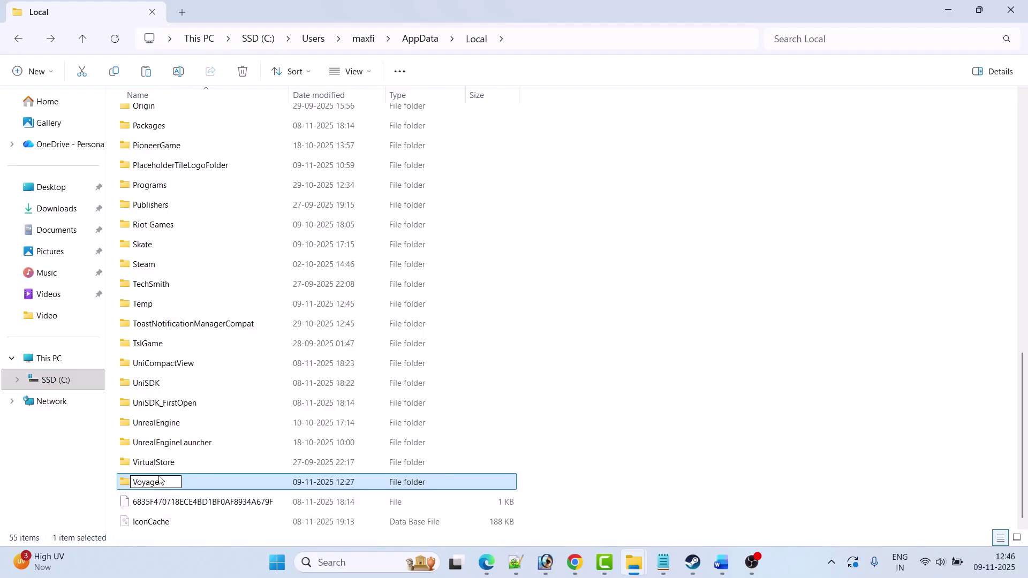
pyautogui.write('.old')
pyautogui.click(684, 528)
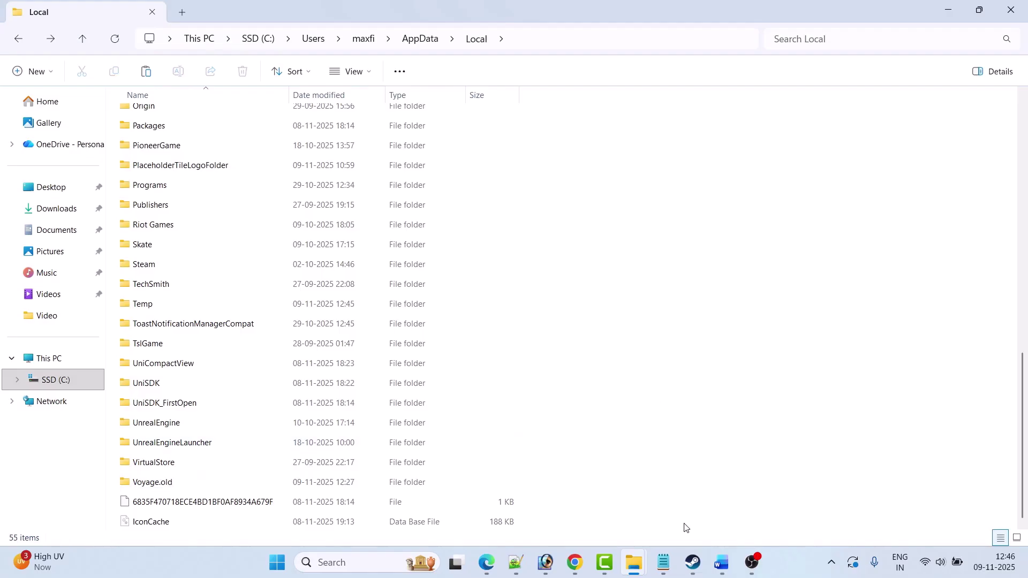
# Delete the Voyage.old folder from AppData\Local
pyautogui.click(685, 570)
pyautogui.hotkey('alt', 'Tab')
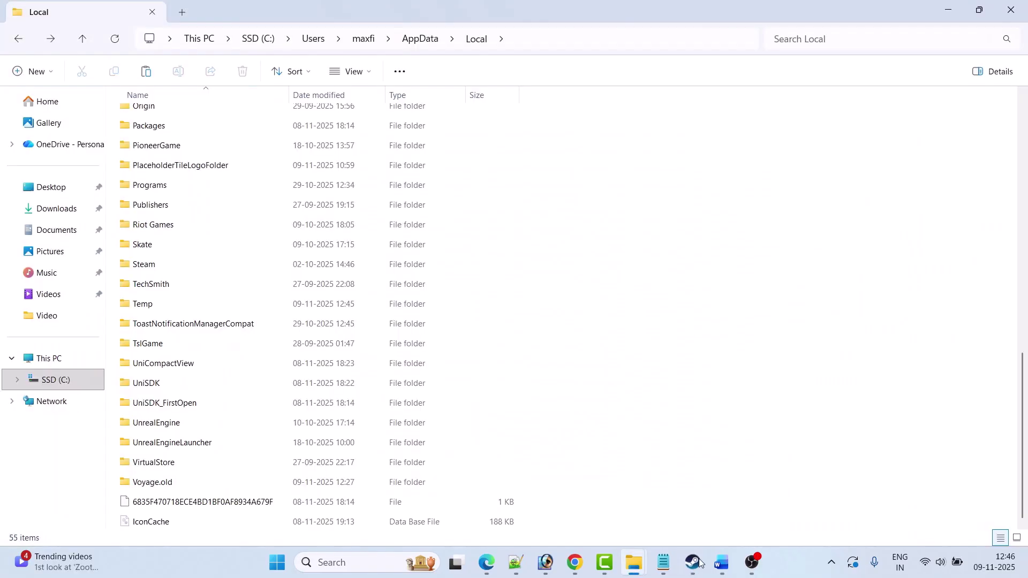
pyautogui.click(167, 488)
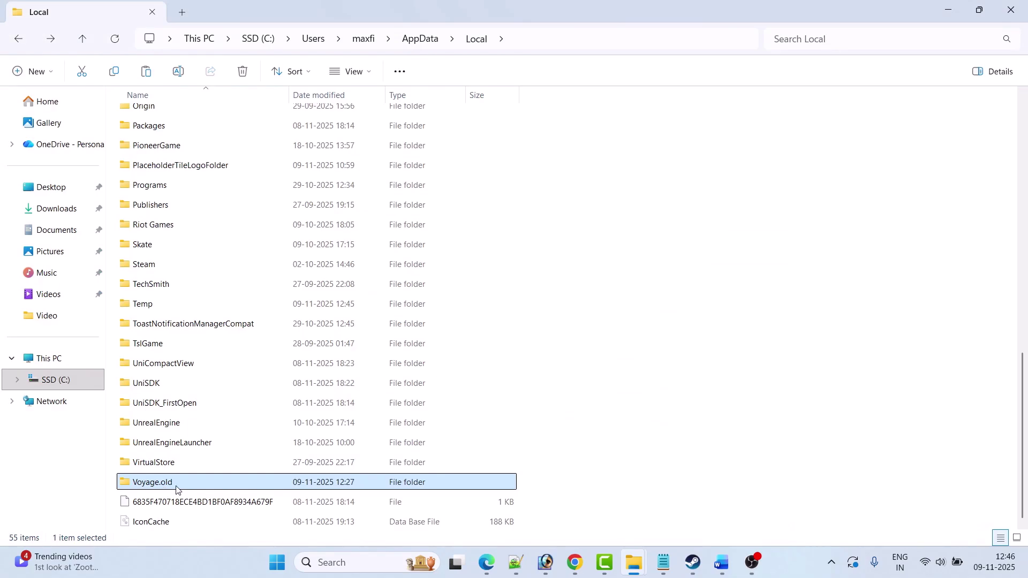
pyautogui.rightClick(171, 486)
pyautogui.click(366, 502)
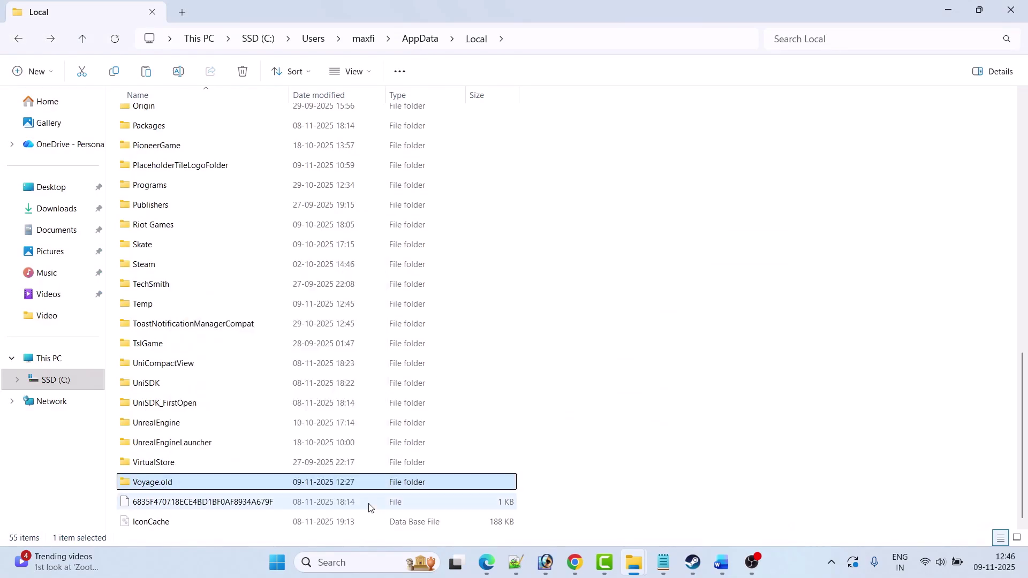
# Switch to the Word guide and highlight the 'Fix 3. Delete DirectX shaders' heading
pyautogui.click(690, 562)
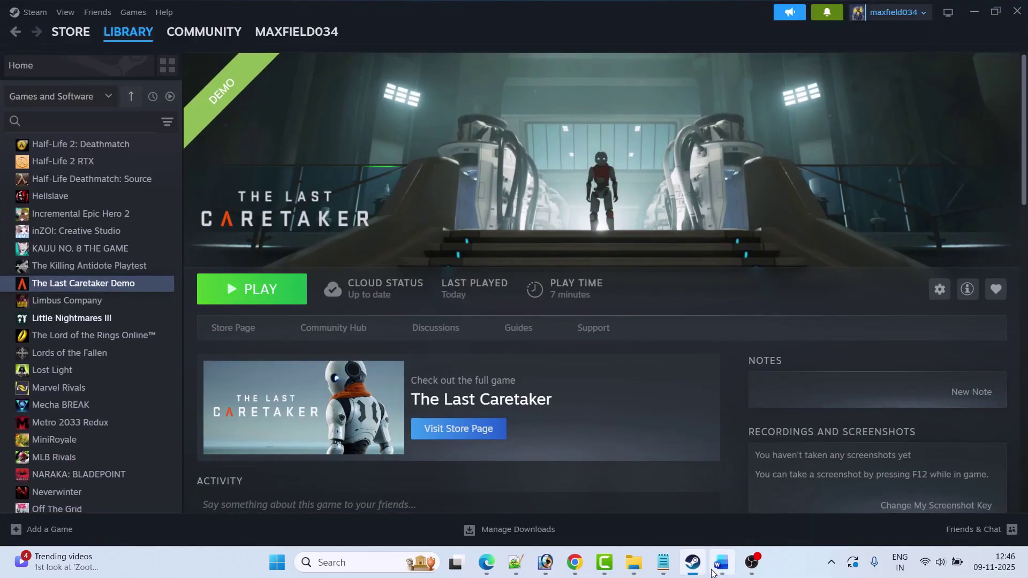
pyautogui.hotkey('alt', 'Tab')
pyautogui.click(305, 365)
pyautogui.moveTo(305, 365); pyautogui.dragTo(506, 368)
pyautogui.click(436, 461)
# Run Disk Cleanup on SSD (C:) and permanently delete the checked files, including DirectX Shader Cache
pyautogui.click(384, 563)
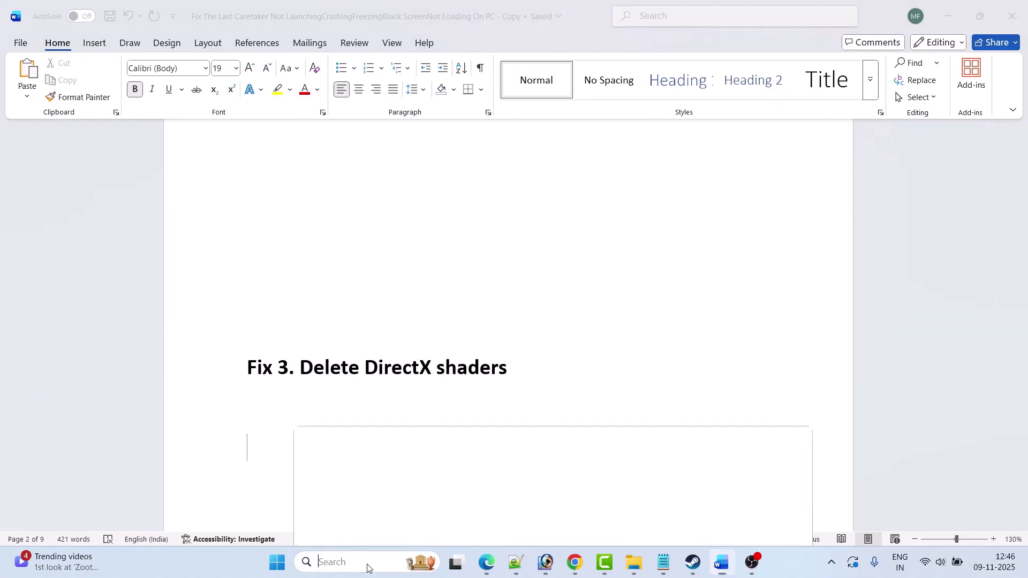
pyautogui.write('disk clea')
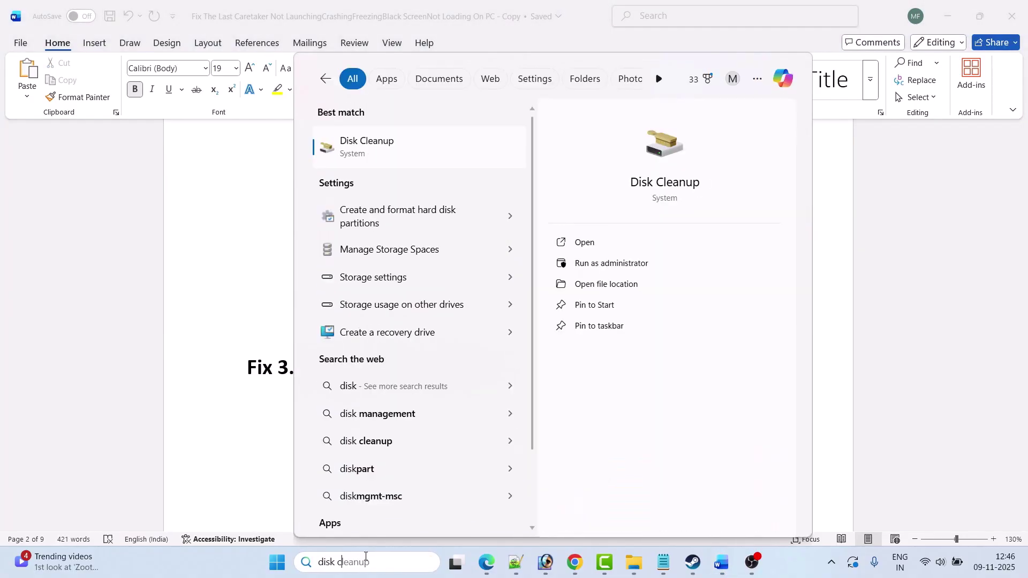
pyautogui.click(412, 141)
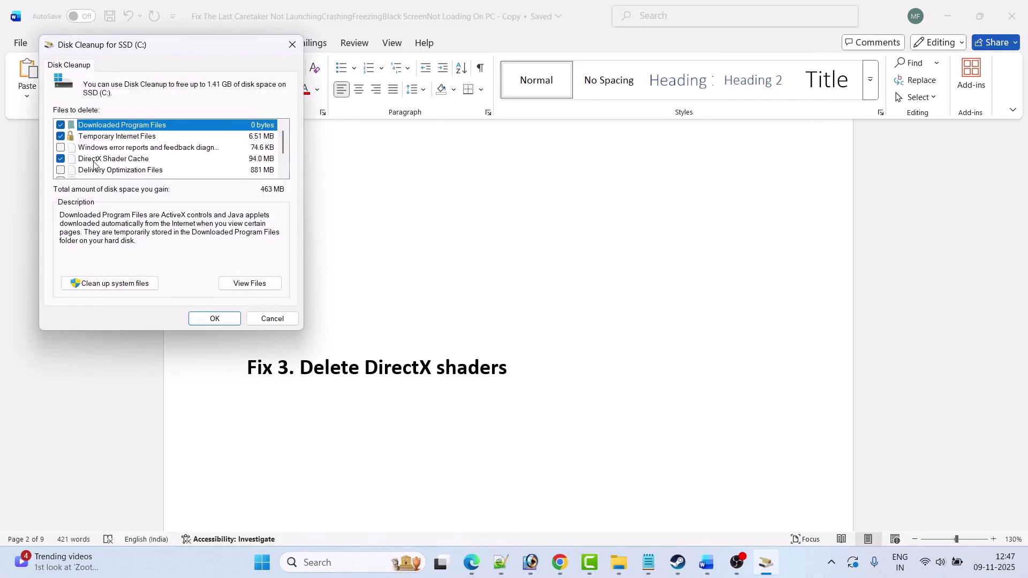
pyautogui.click(213, 319)
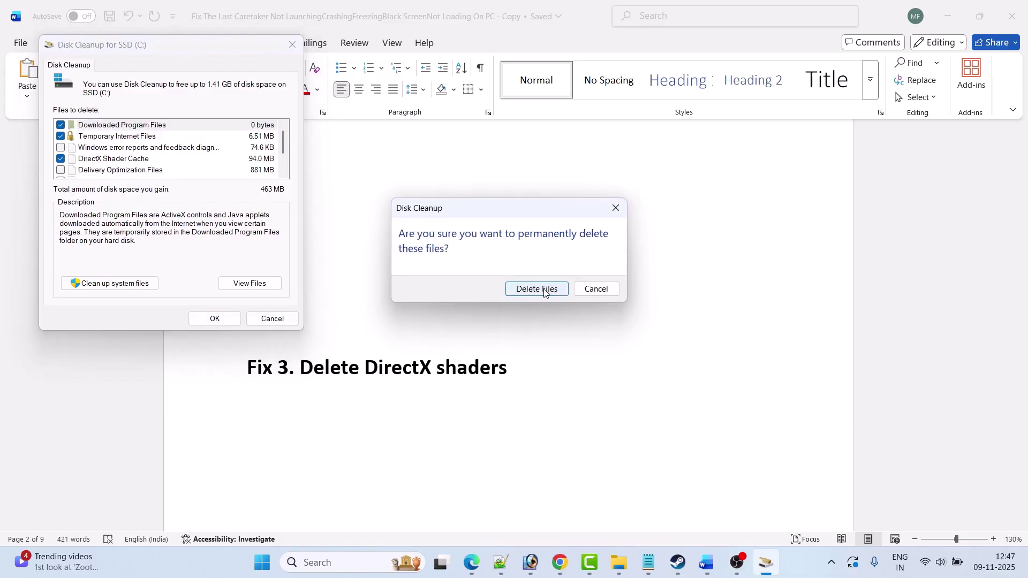
pyautogui.click(538, 290)
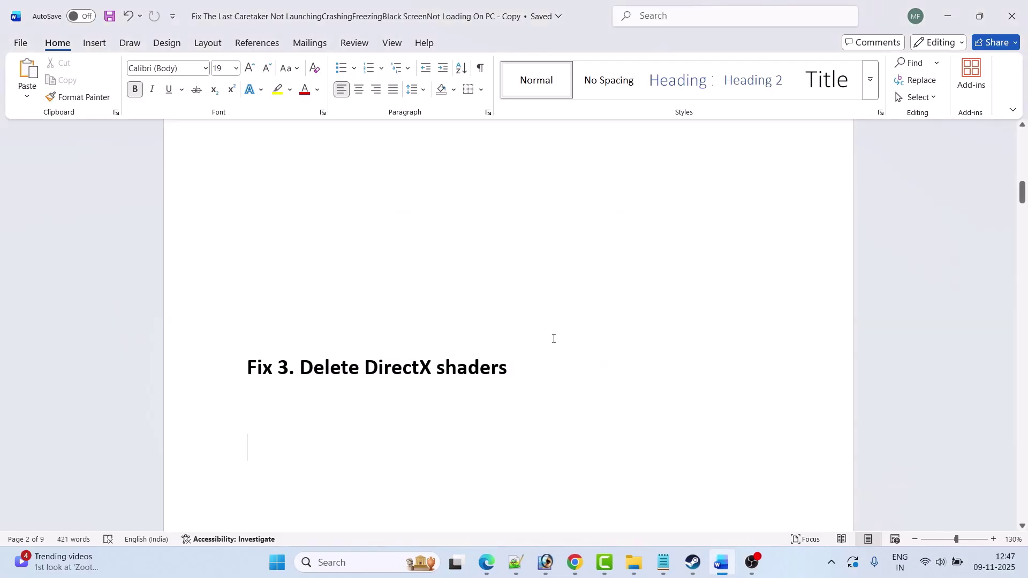
# Return to the Word guide and scroll to Fix 4 on Windows Security exceptions
pyautogui.click(693, 562)
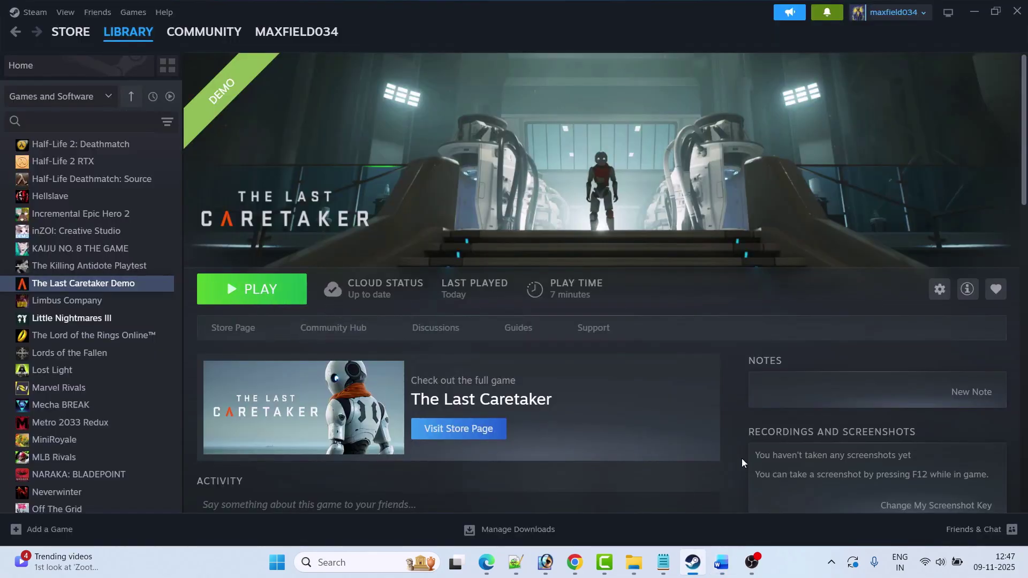
pyautogui.click(721, 562)
pyautogui.scroll(-3, 436, 362)
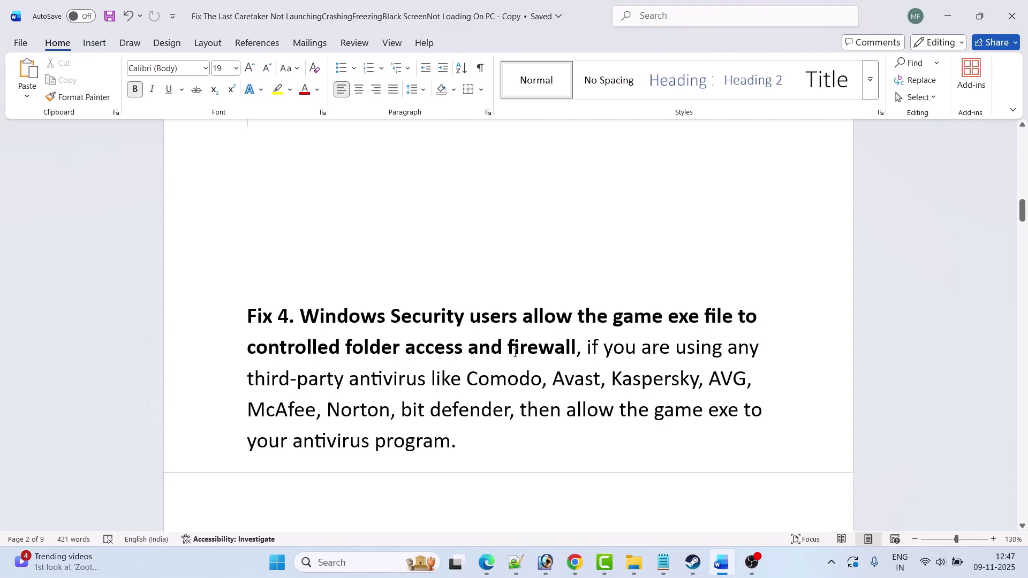
# Open Windows Security's Virus & threat protection > Ransomware protection > allowed apps list
pyautogui.scroll(-1, 520, 355)
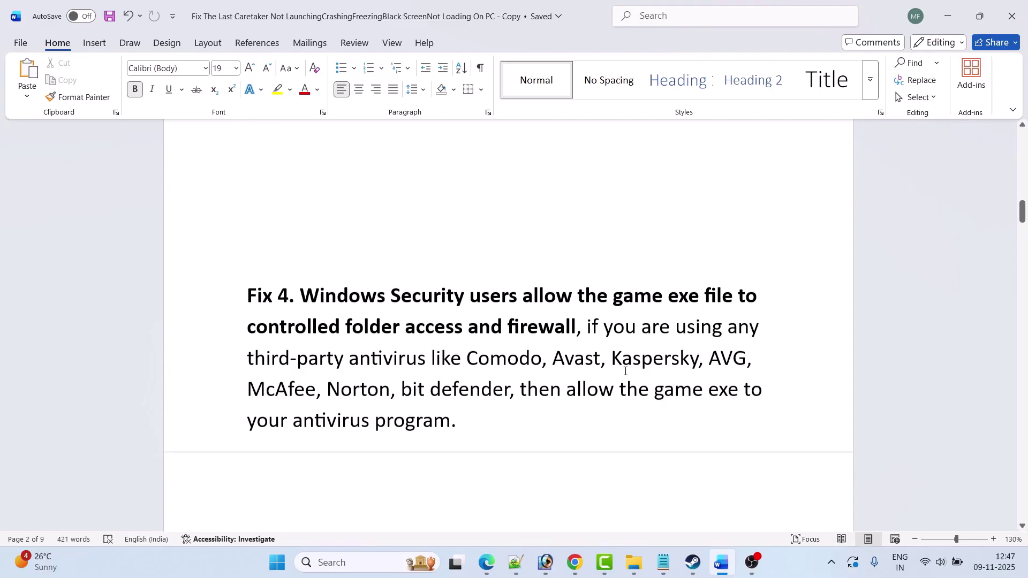
pyautogui.click(362, 564)
pyautogui.write('windows')
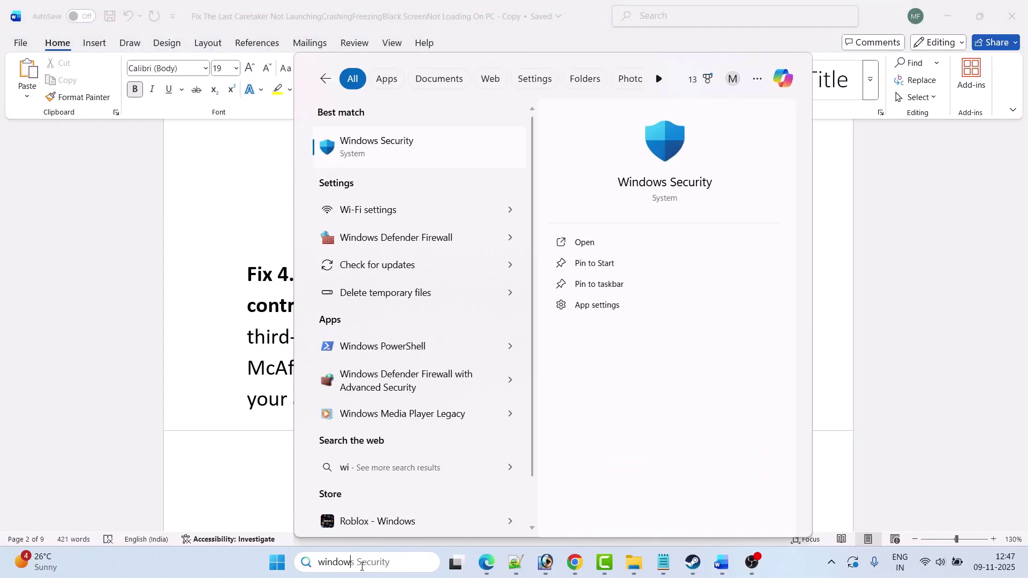
pyautogui.click(624, 249)
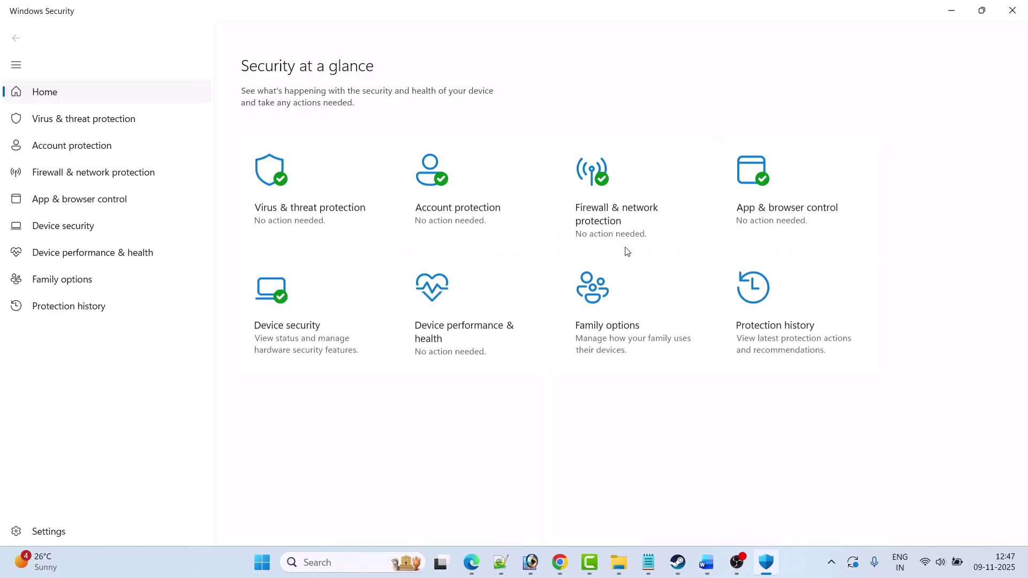
pyautogui.click(333, 218)
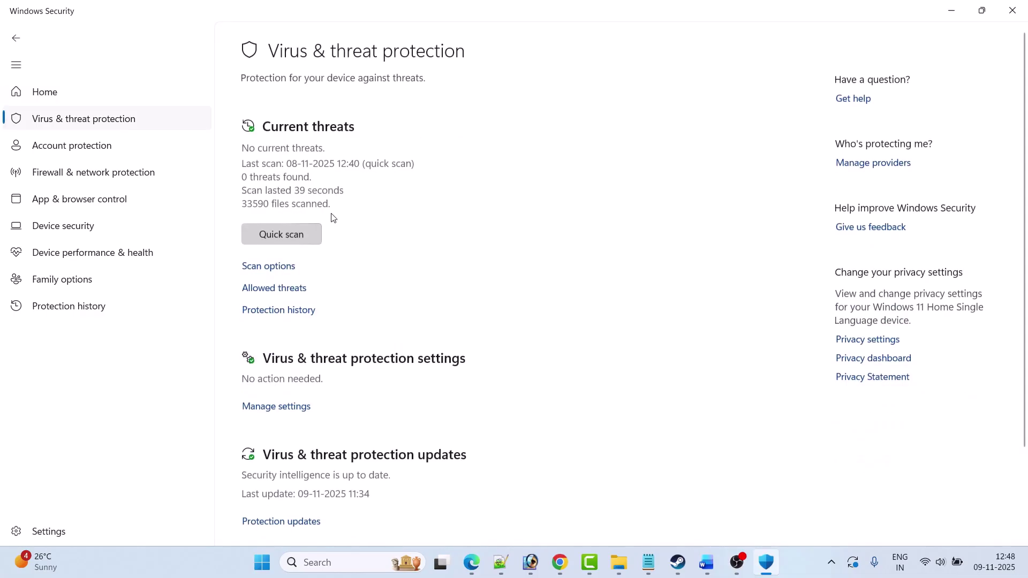
pyautogui.scroll(-3, 344, 234)
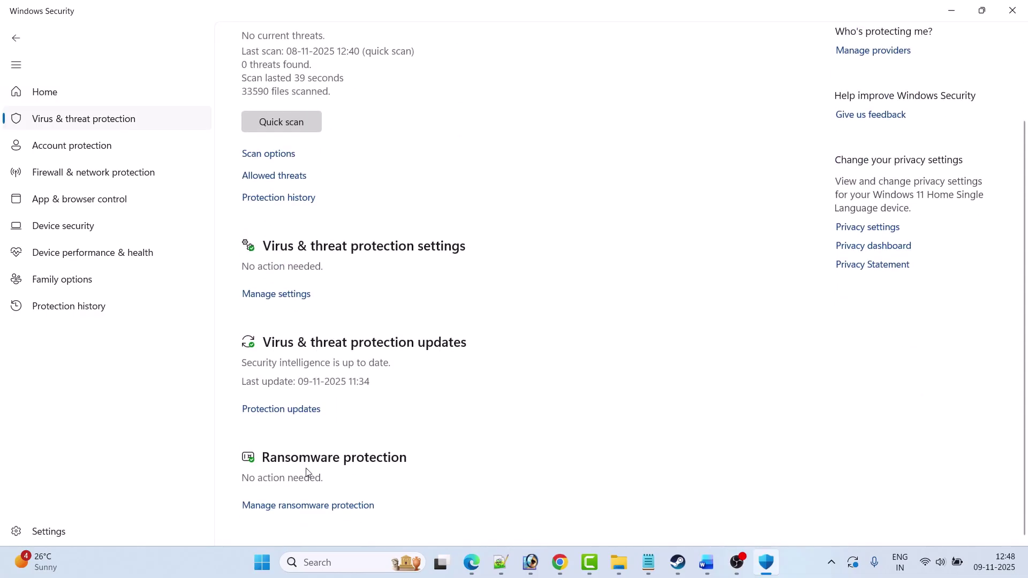
pyautogui.click(312, 507)
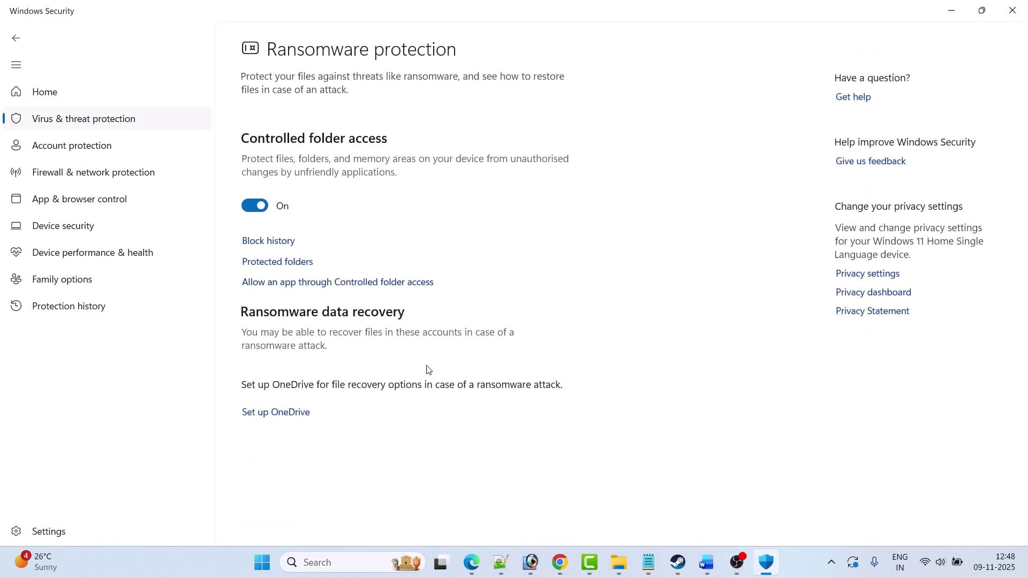
pyautogui.click(347, 283)
pyautogui.scroll(-3, 470, 381)
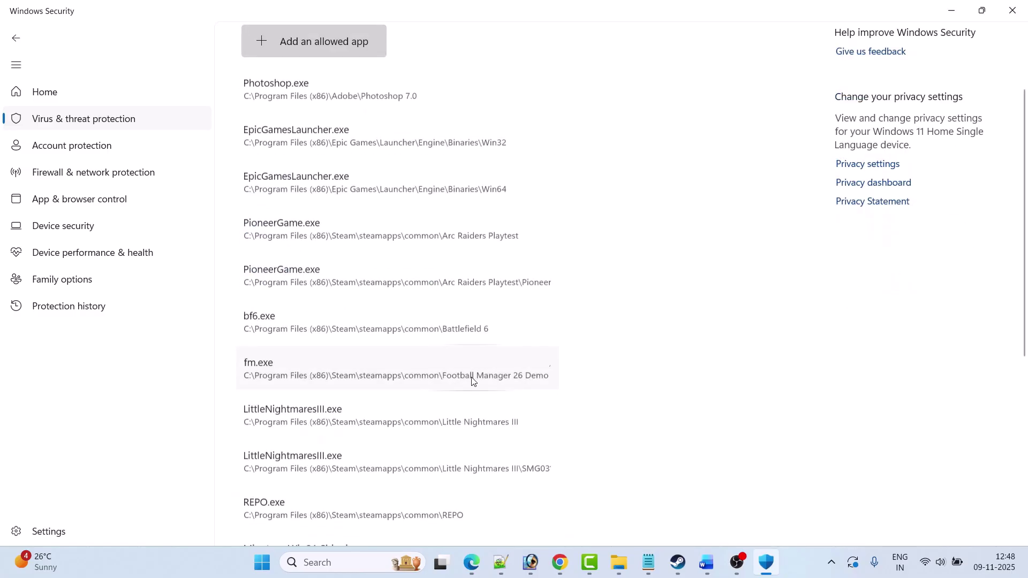
# Allow Voyage.exe from Steam\steamapps\common\TheLastCaretakerDemo through Controlled folder access
pyautogui.click(290, 41)
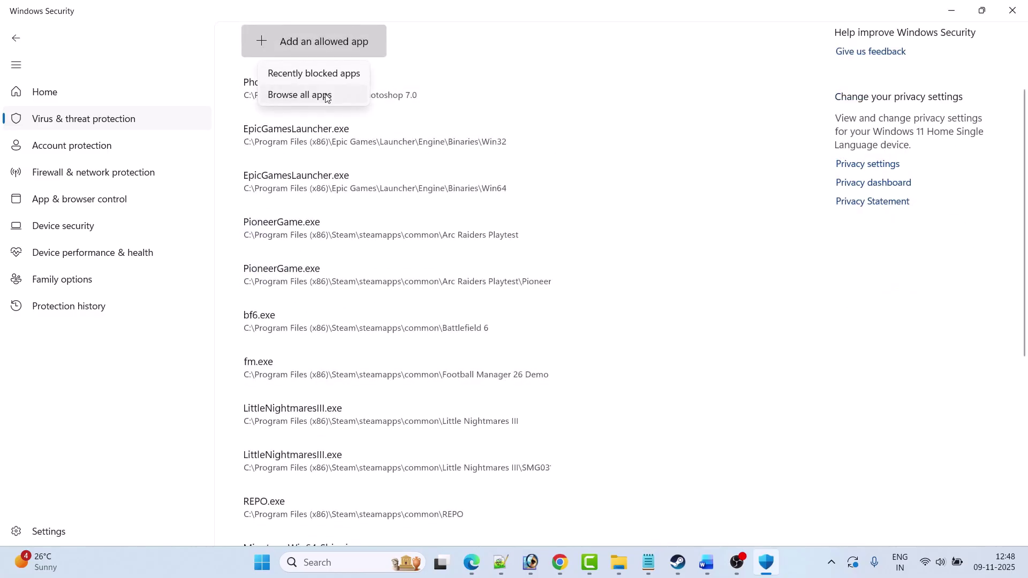
pyautogui.click(324, 95)
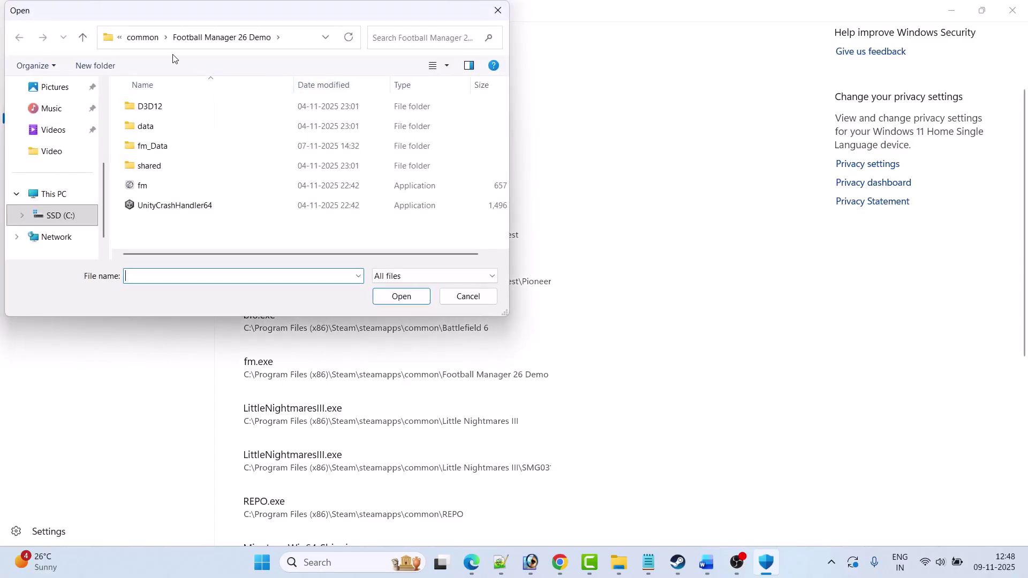
pyautogui.click(143, 38)
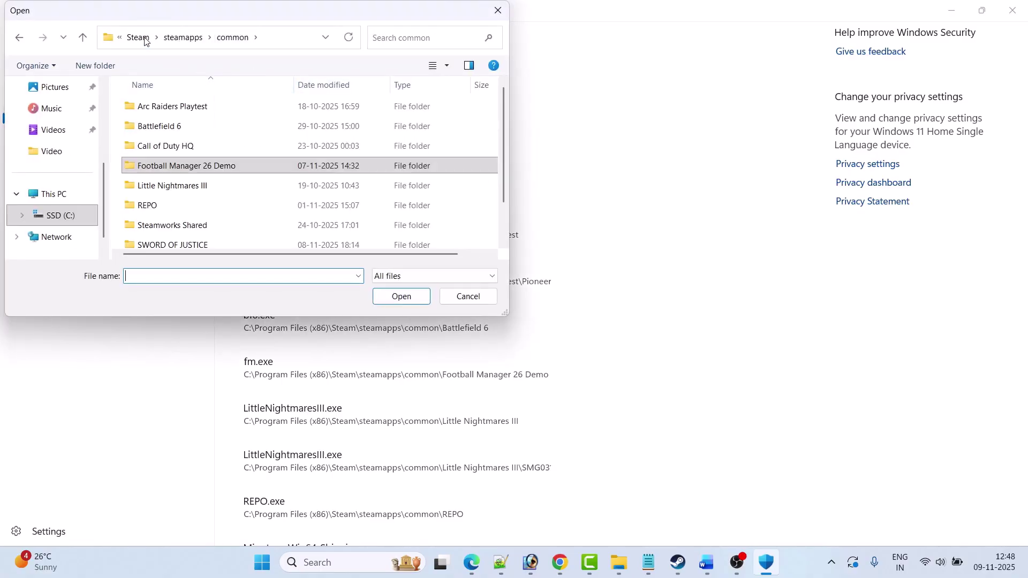
pyautogui.click(144, 41)
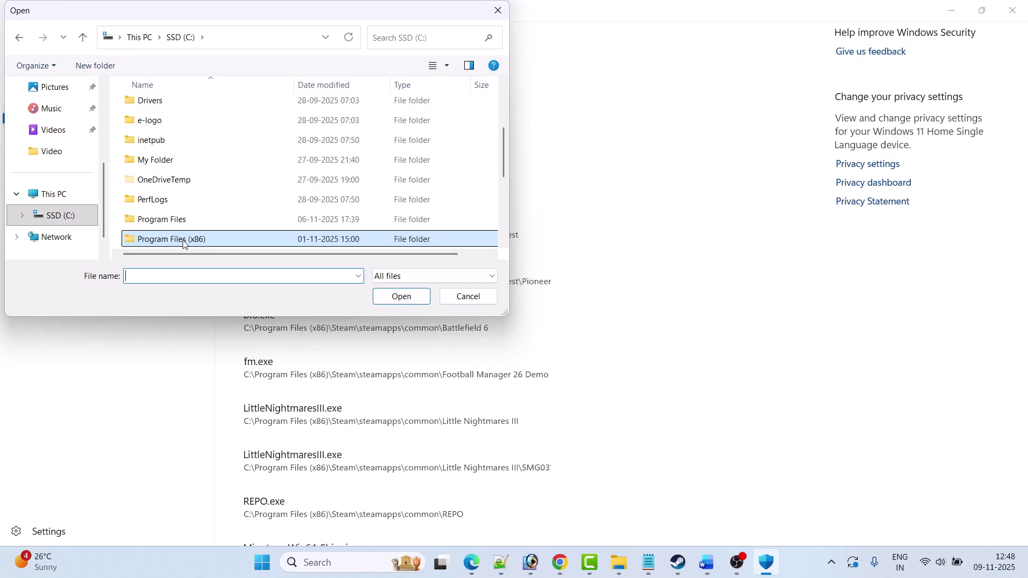
pyautogui.doubleClick(183, 245)
pyautogui.write('steam')
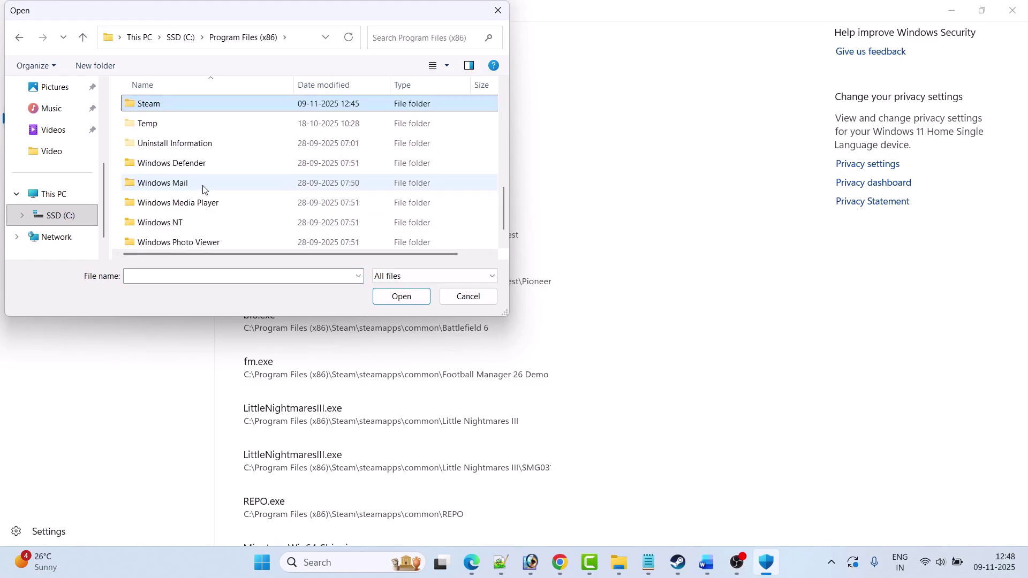
pyautogui.press('Return')
pyautogui.write('steama')
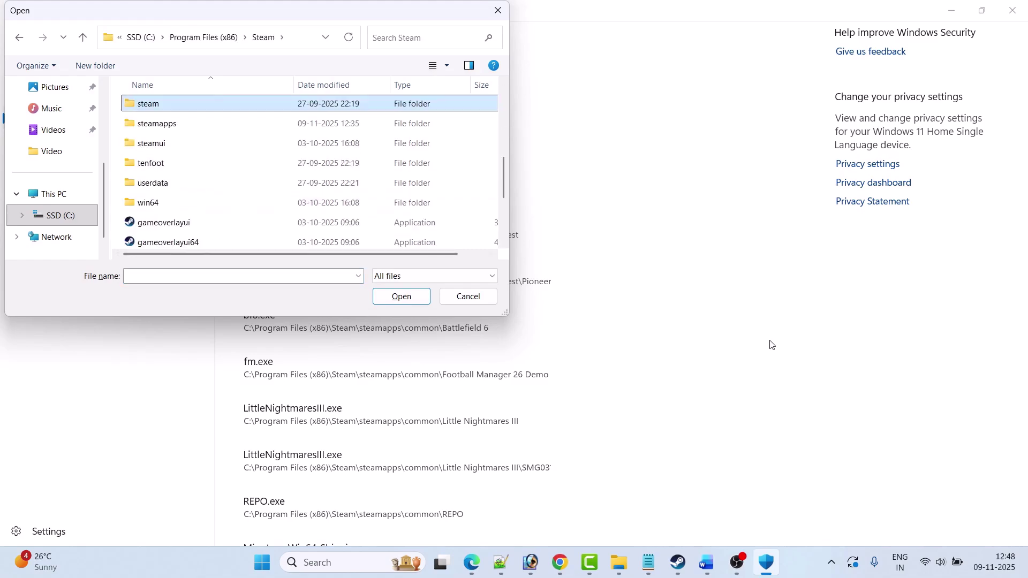
pyautogui.press('Return')
pyautogui.press('Return')
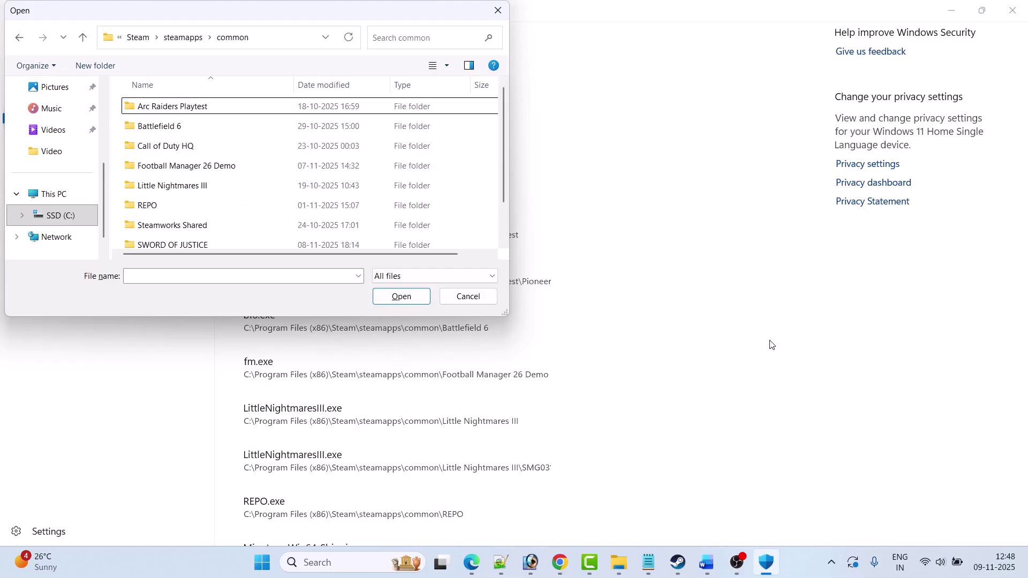
pyautogui.write('t')
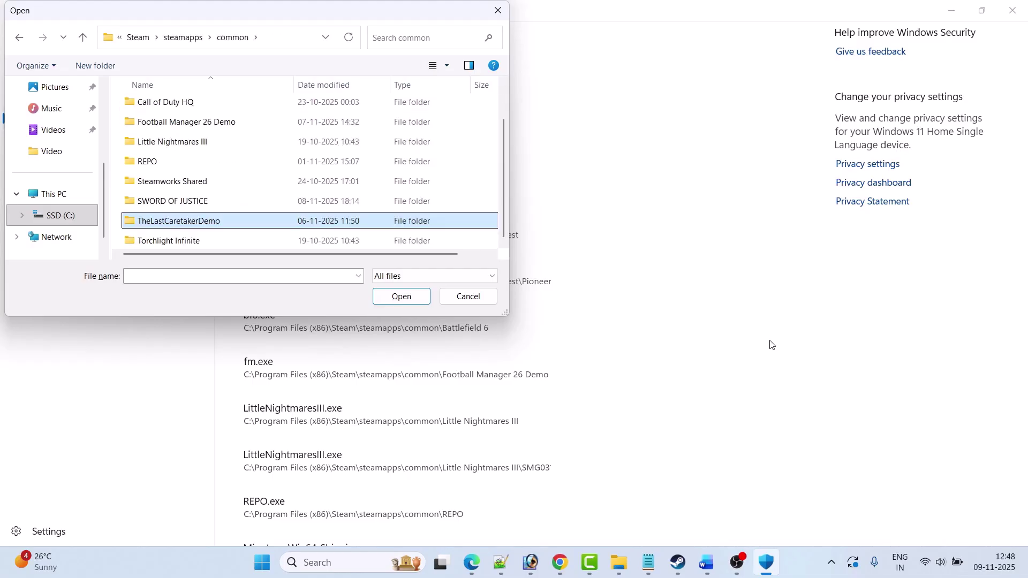
pyautogui.press('Return')
pyautogui.click(157, 151)
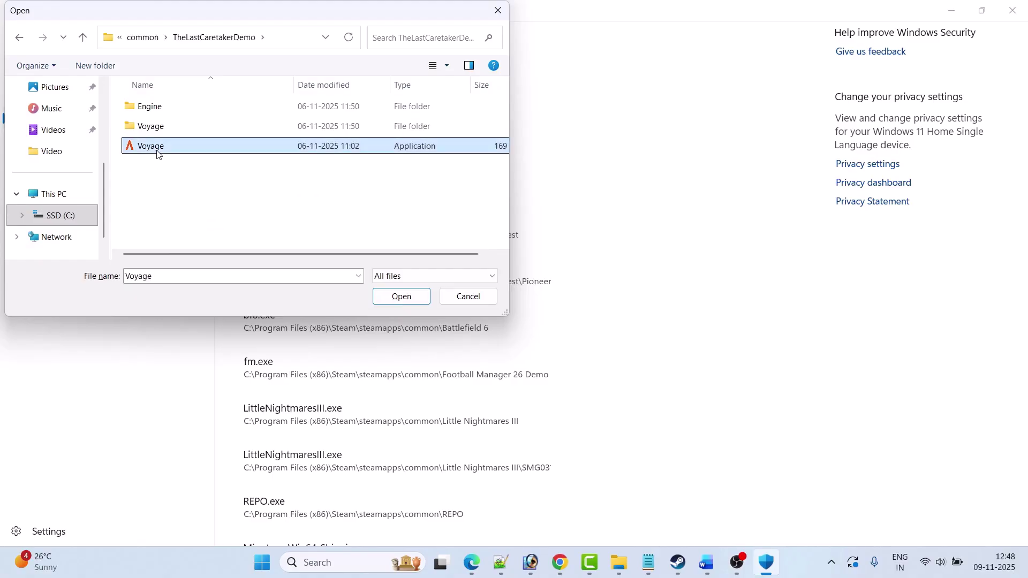
pyautogui.click(400, 297)
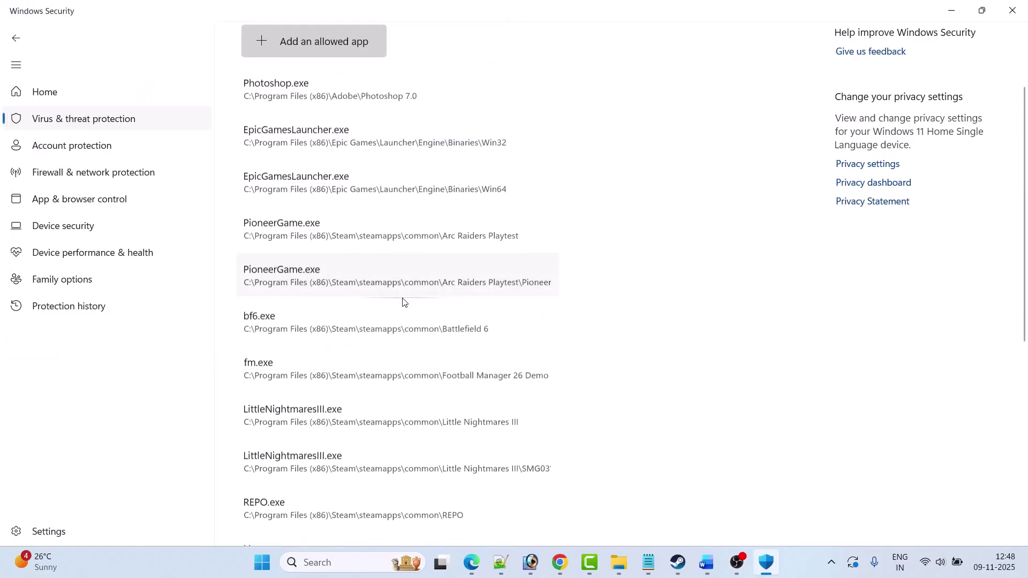
# Also allow Voyage\Binaries\Win64\VoyageSteam-Win64-Shipping.exe through Controlled folder access
pyautogui.click(273, 43)
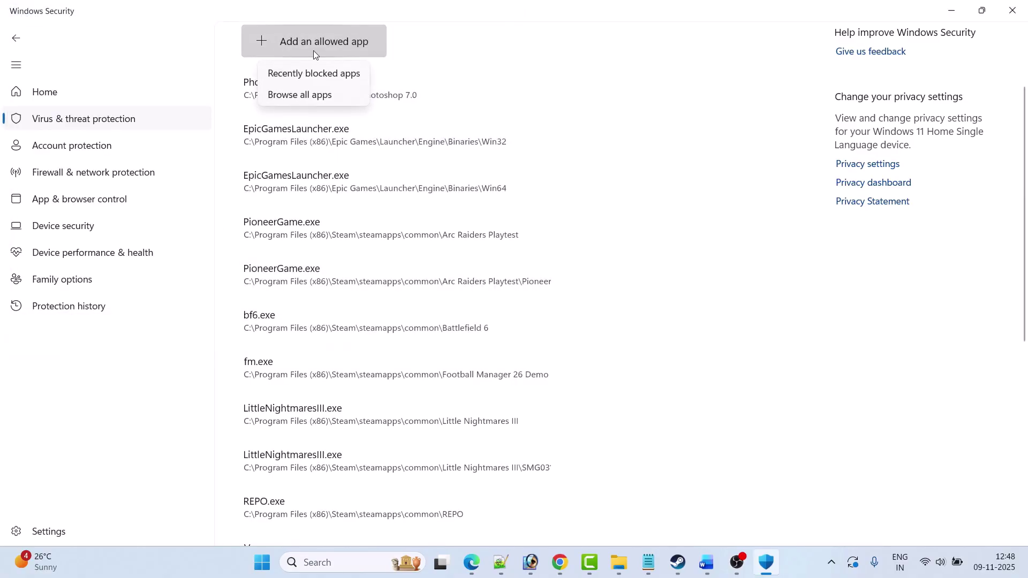
pyautogui.click(300, 95)
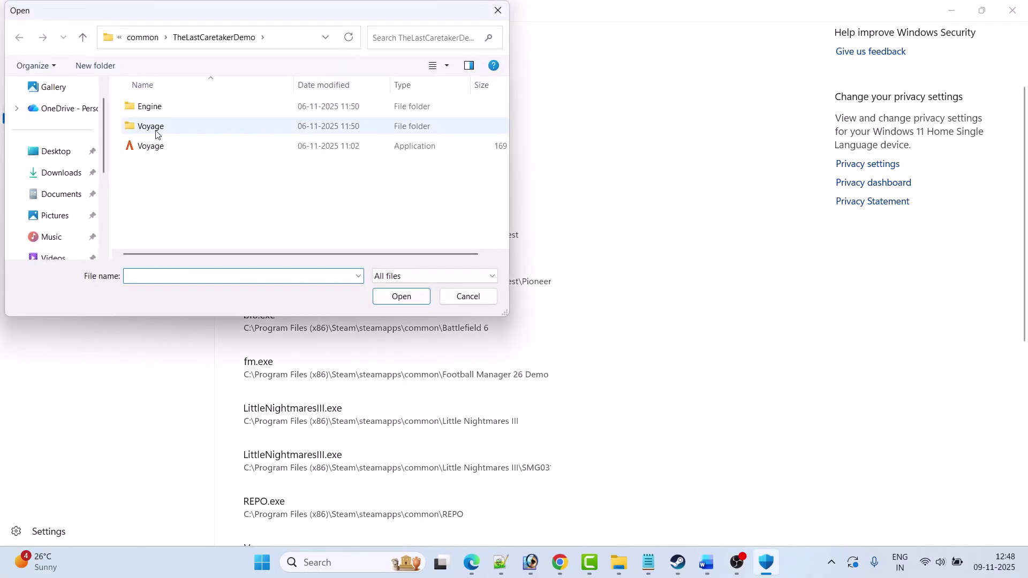
pyautogui.doubleClick(160, 129)
pyautogui.doubleClick(161, 106)
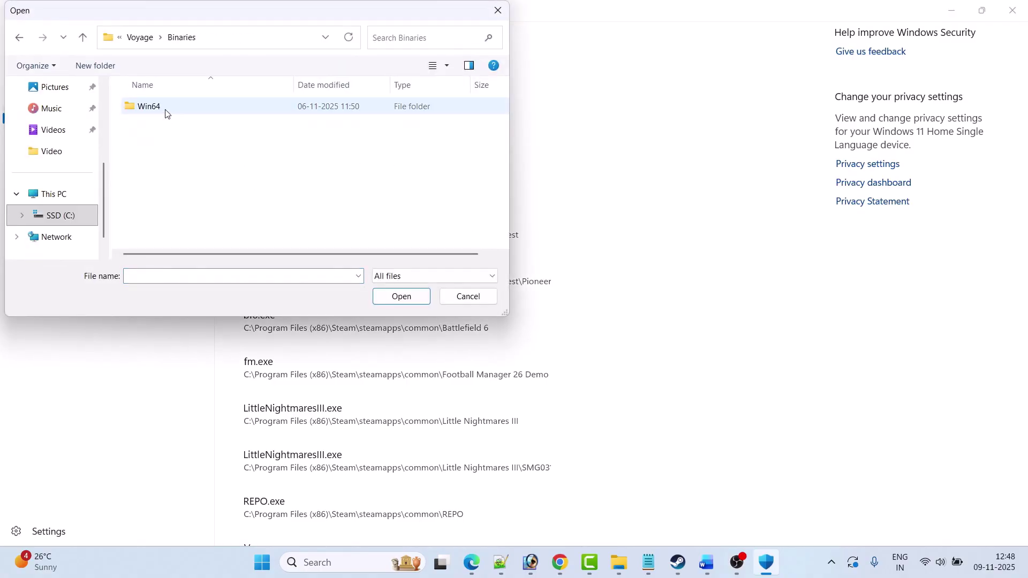
pyautogui.doubleClick(166, 109)
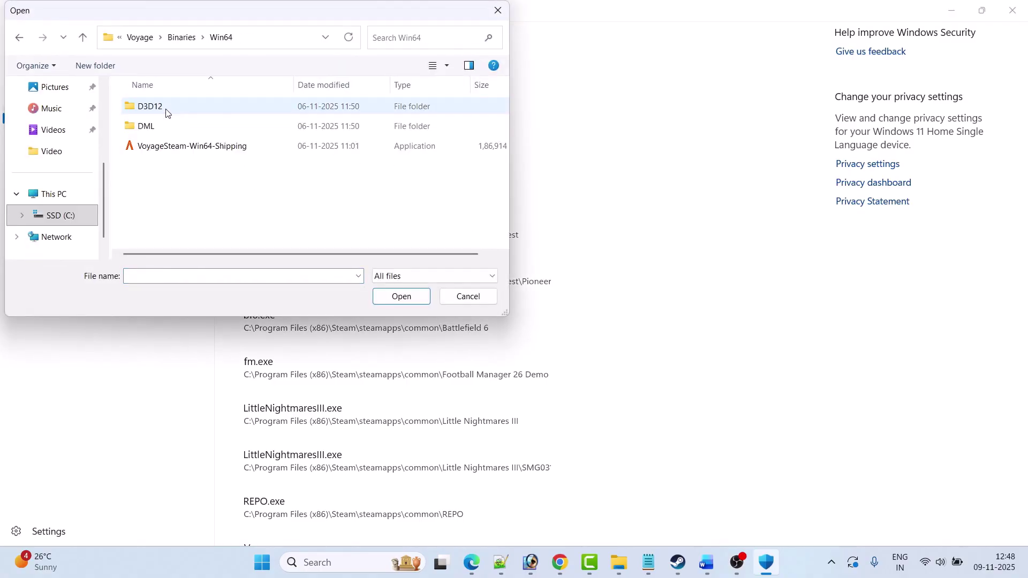
pyautogui.click(176, 148)
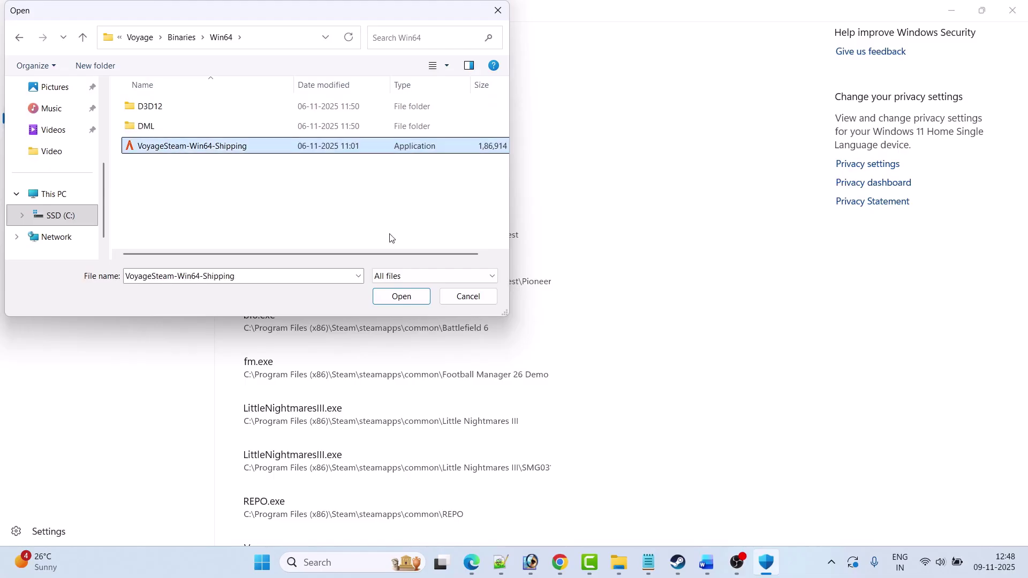
pyautogui.click(406, 298)
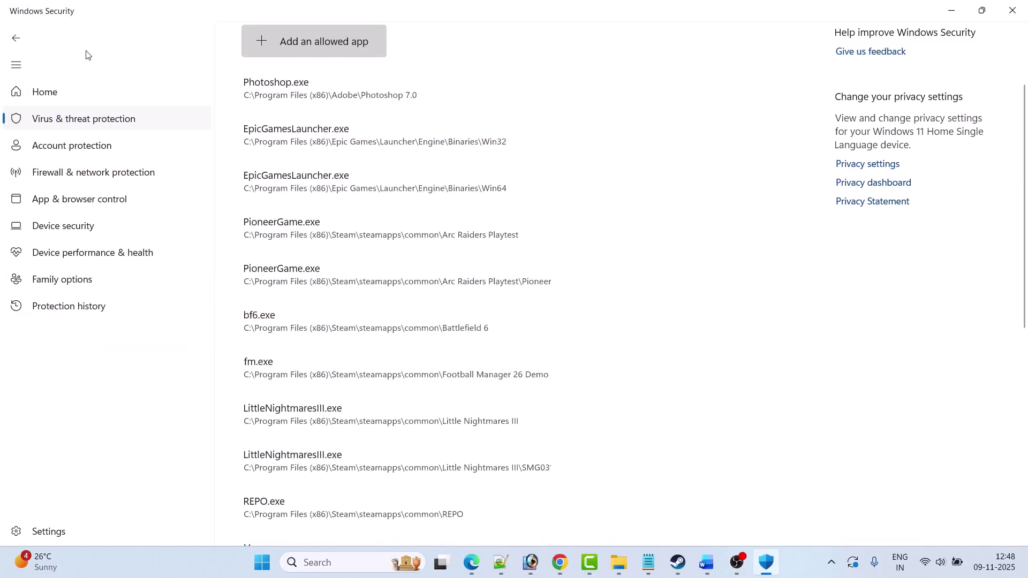
# Go to Firewall & network protection and open the apps allowed through the firewall
pyautogui.click(16, 38)
pyautogui.click(16, 37)
pyautogui.click(16, 38)
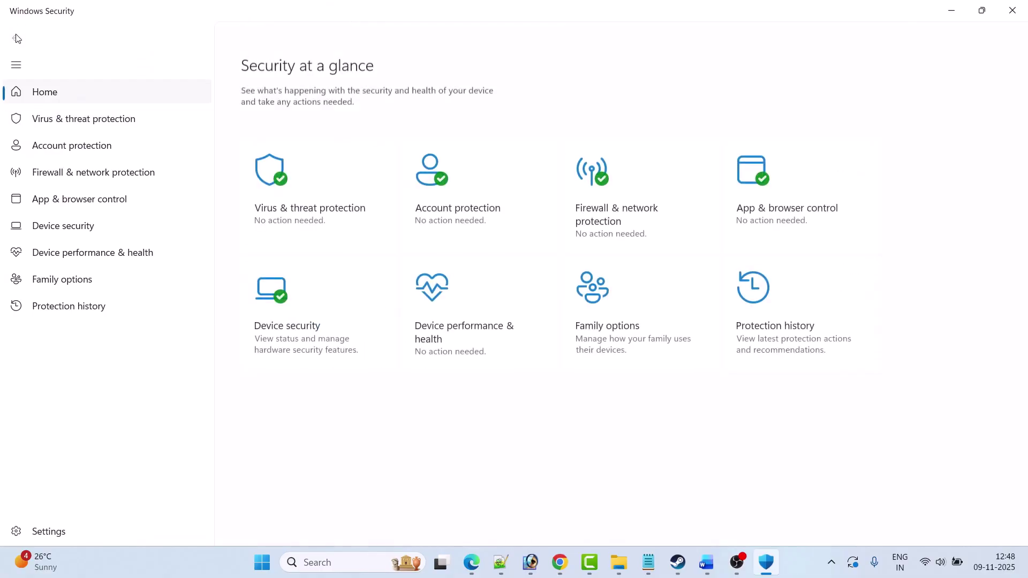
pyautogui.click(632, 222)
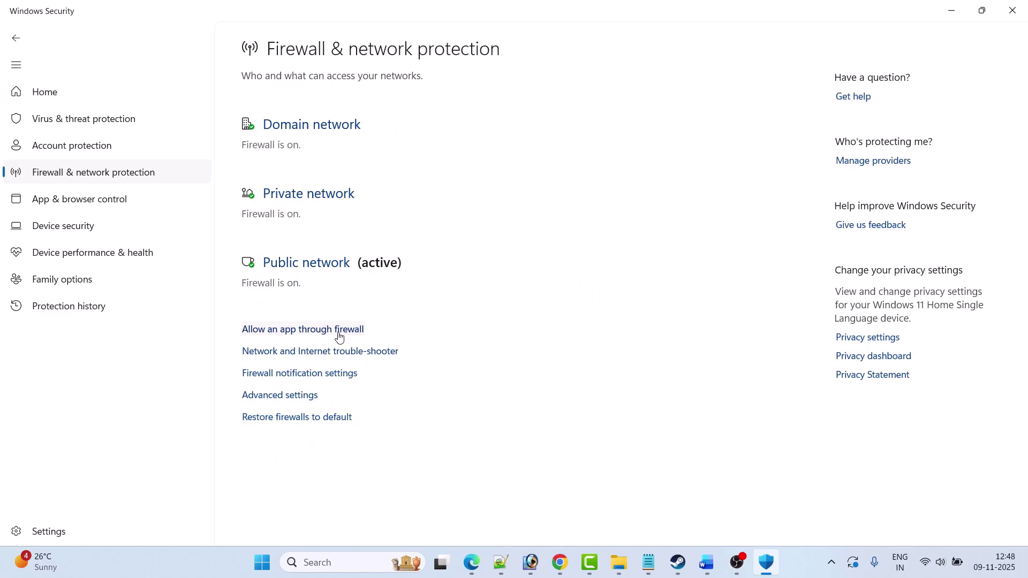
pyautogui.click(340, 337)
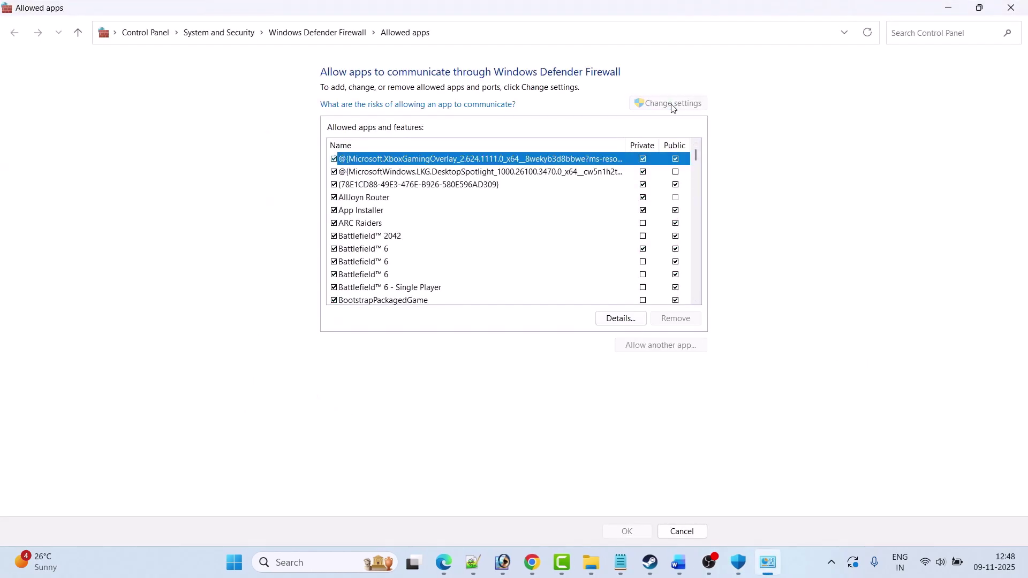
# Try adding Voyage.exe to the firewall exceptions, dismissing the already-in-list error
pyautogui.click(669, 347)
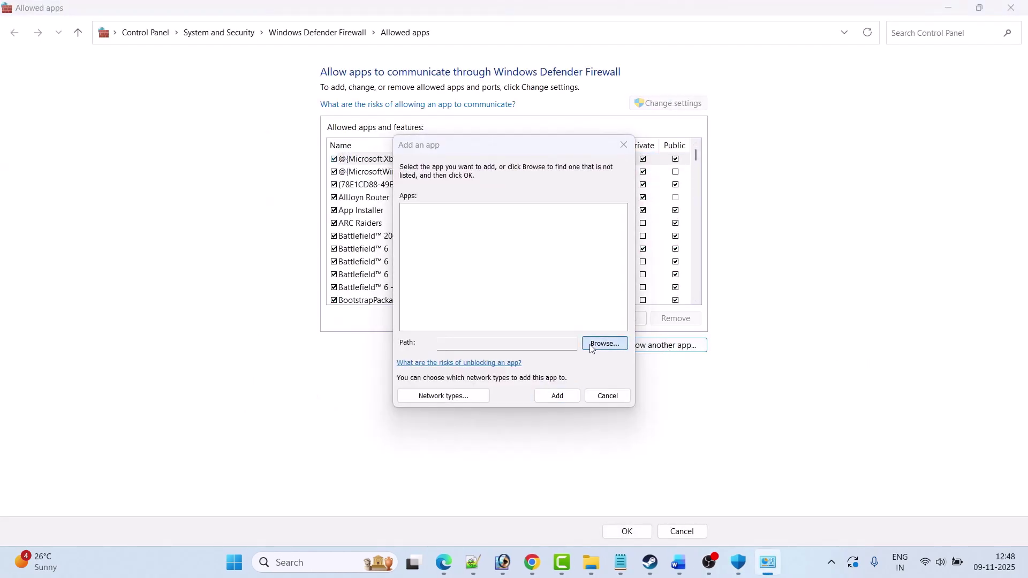
pyautogui.click(591, 345)
pyautogui.click(472, 186)
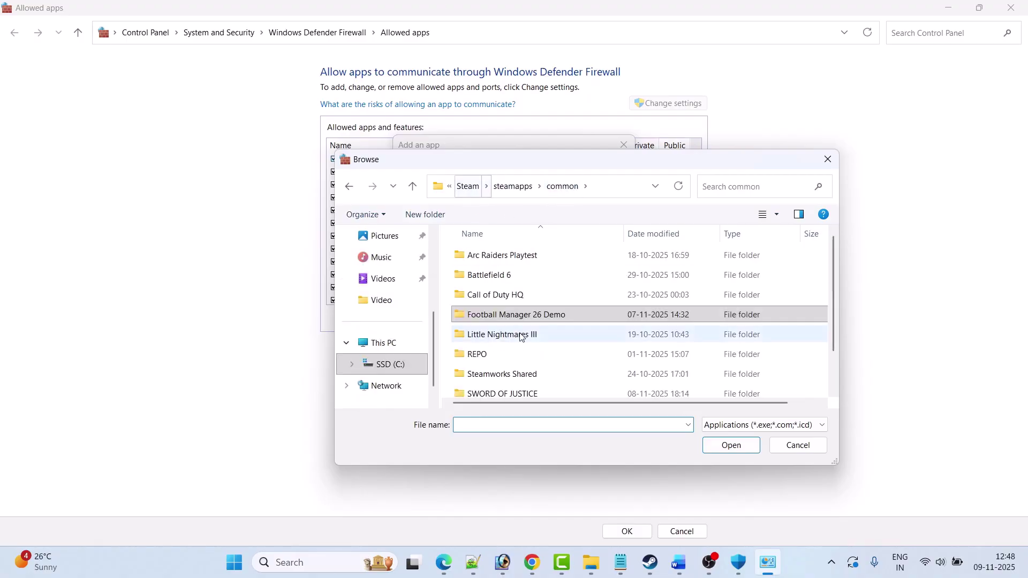
pyautogui.scroll(-1, 506, 348)
pyautogui.doubleClick(529, 373)
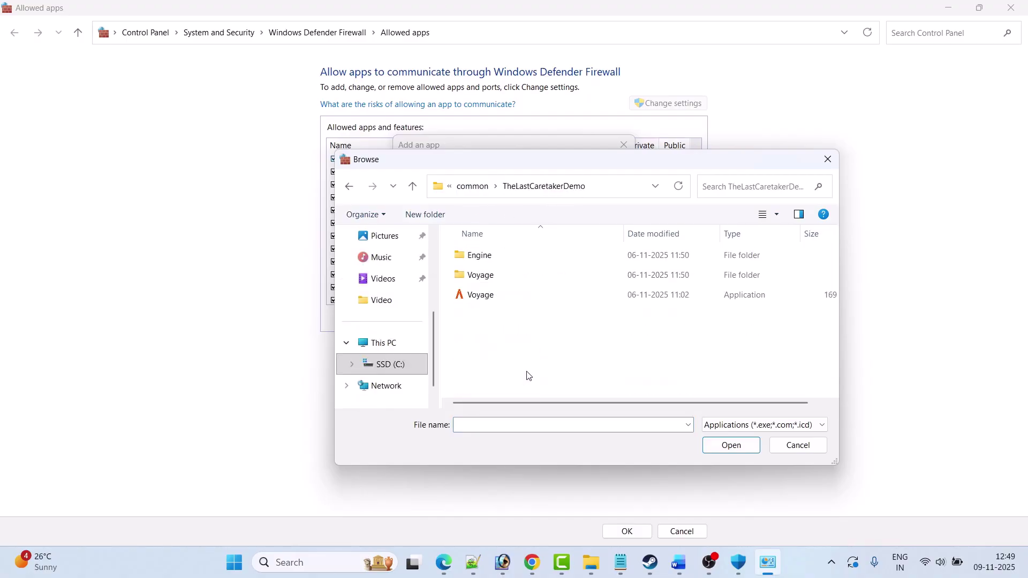
pyautogui.click(496, 302)
pyautogui.click(729, 446)
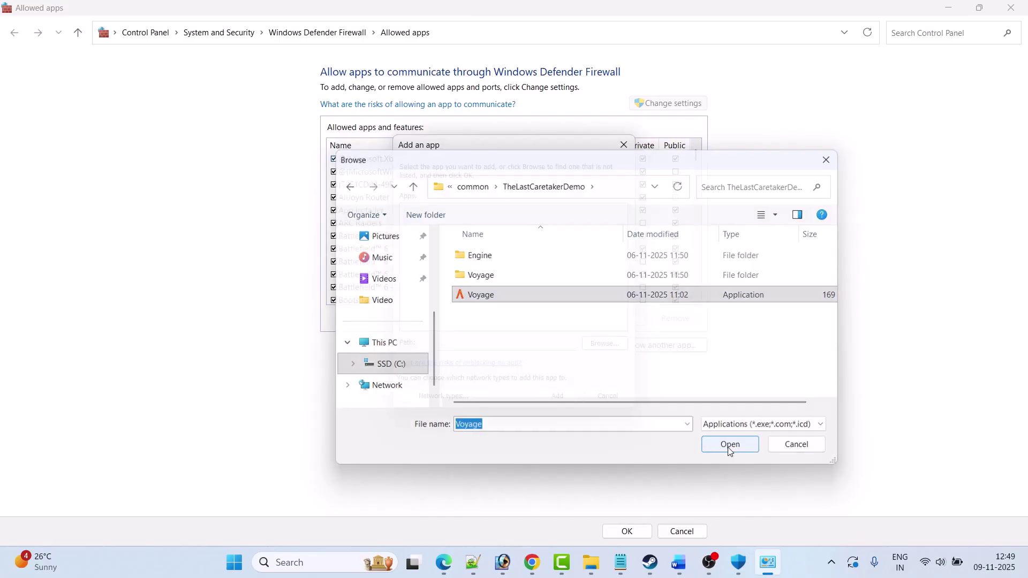
pyautogui.click(563, 399)
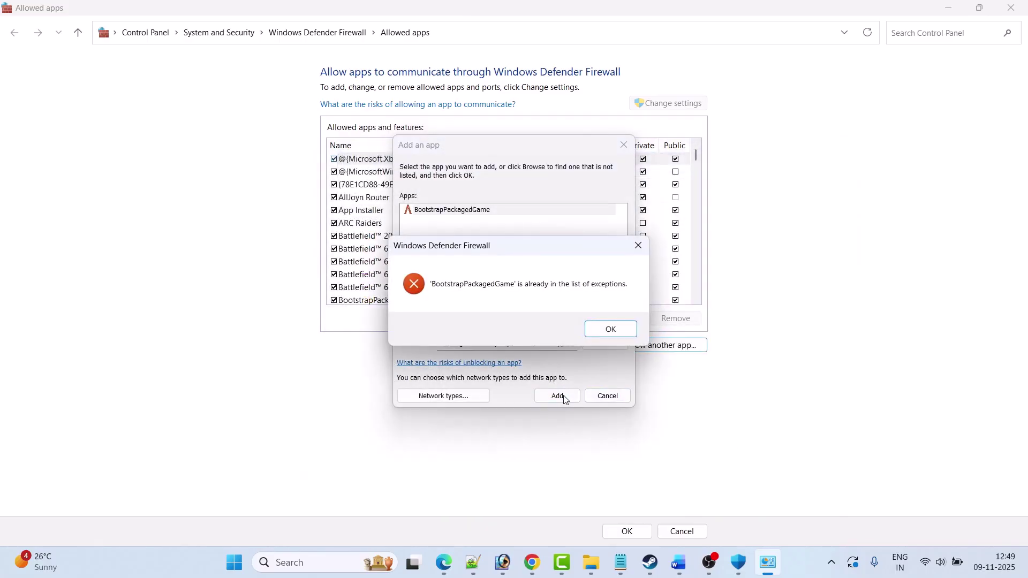
pyautogui.click(609, 328)
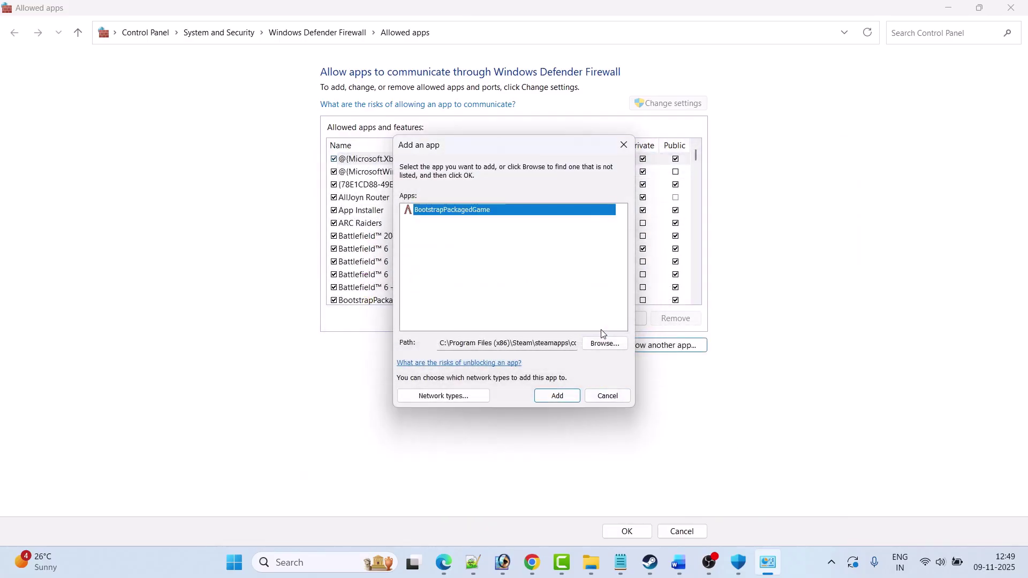
pyautogui.click(632, 148)
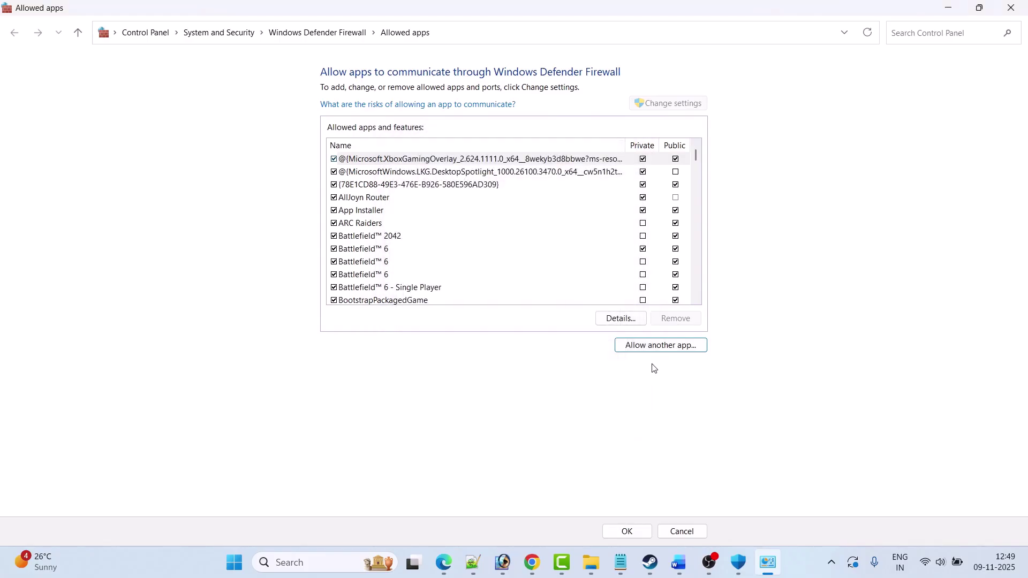
# Add VoyageSteam-Win64-Shipping.exe to the firewall's allowed apps and save the changes
pyautogui.click(675, 349)
pyautogui.click(603, 351)
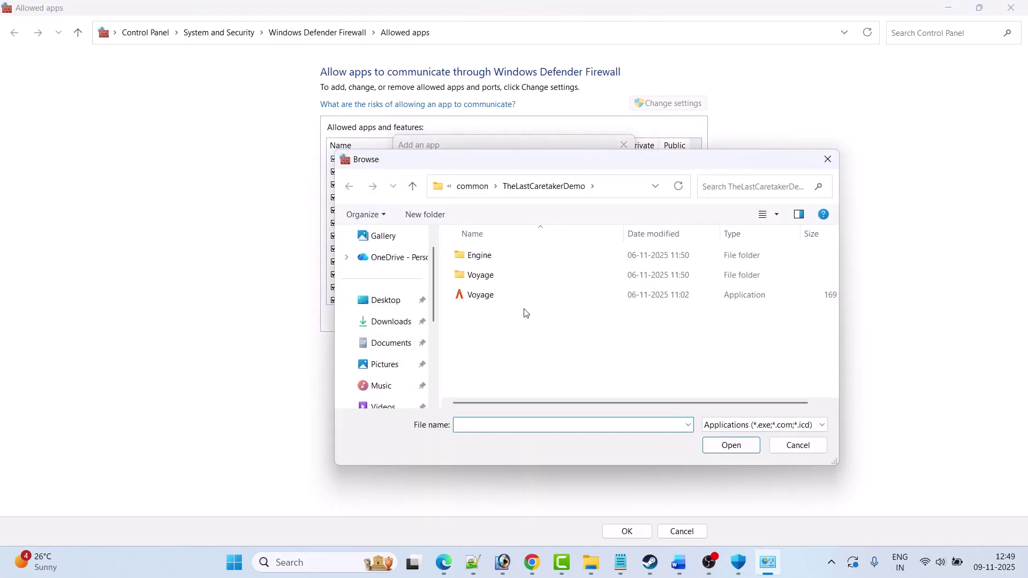
pyautogui.doubleClick(490, 276)
pyautogui.doubleClick(493, 256)
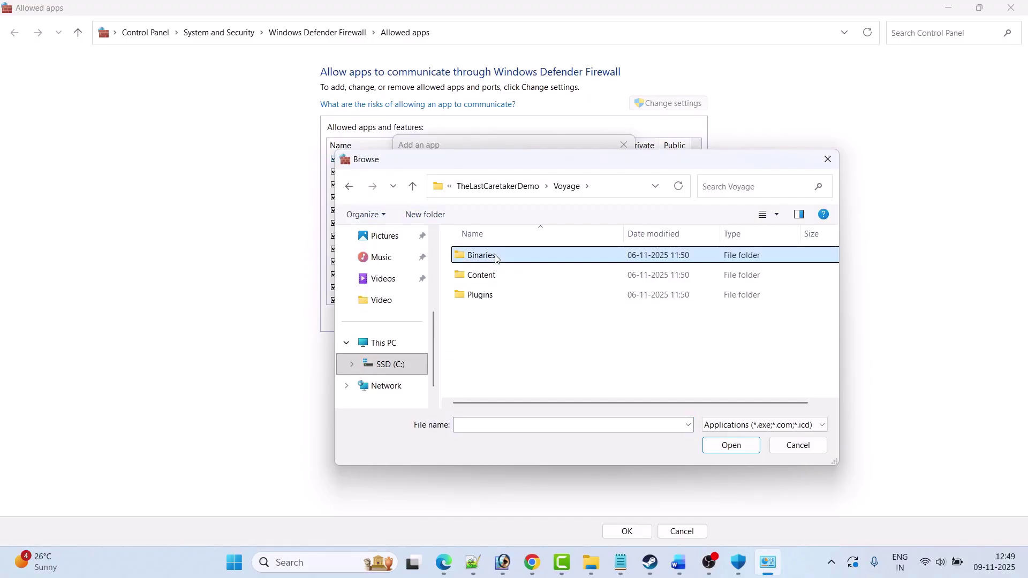
pyautogui.doubleClick(498, 257)
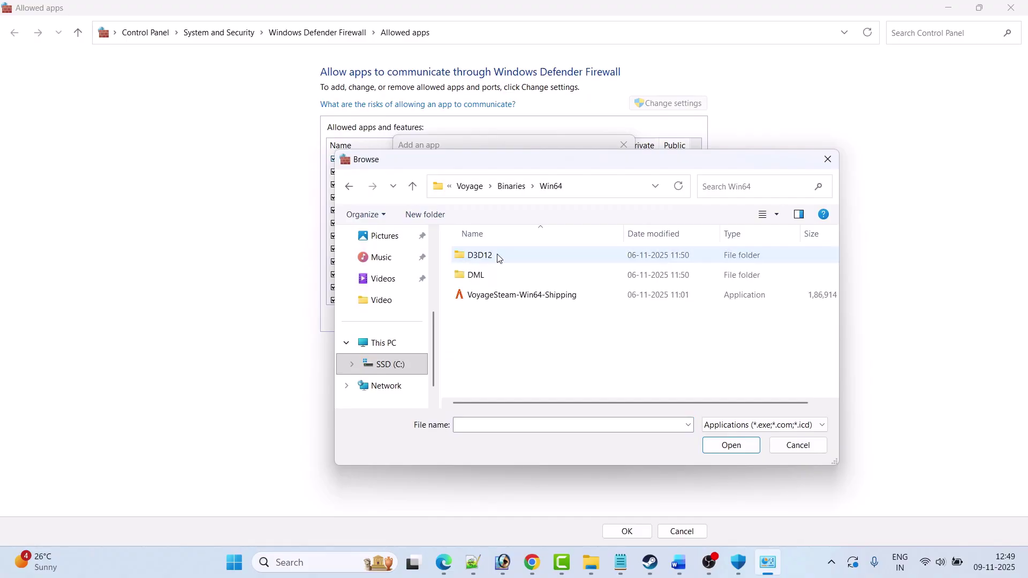
pyautogui.click(526, 299)
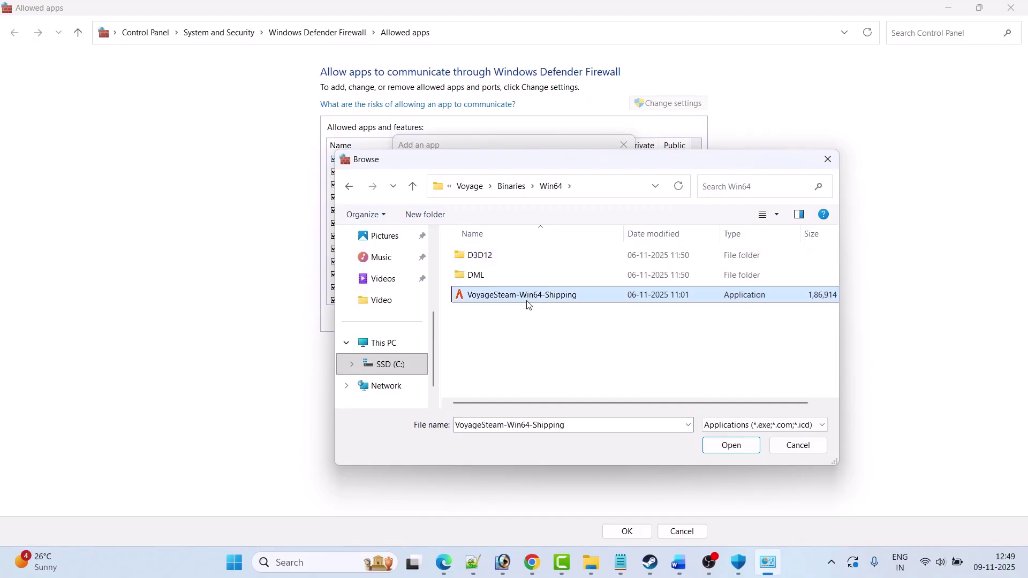
pyautogui.click(724, 450)
pyautogui.click(559, 397)
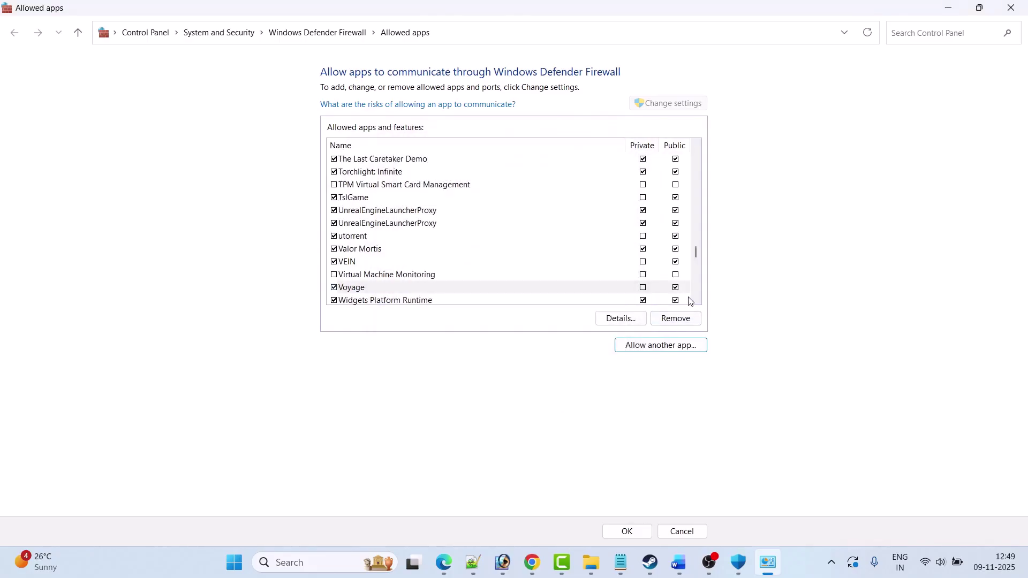
pyautogui.click(628, 531)
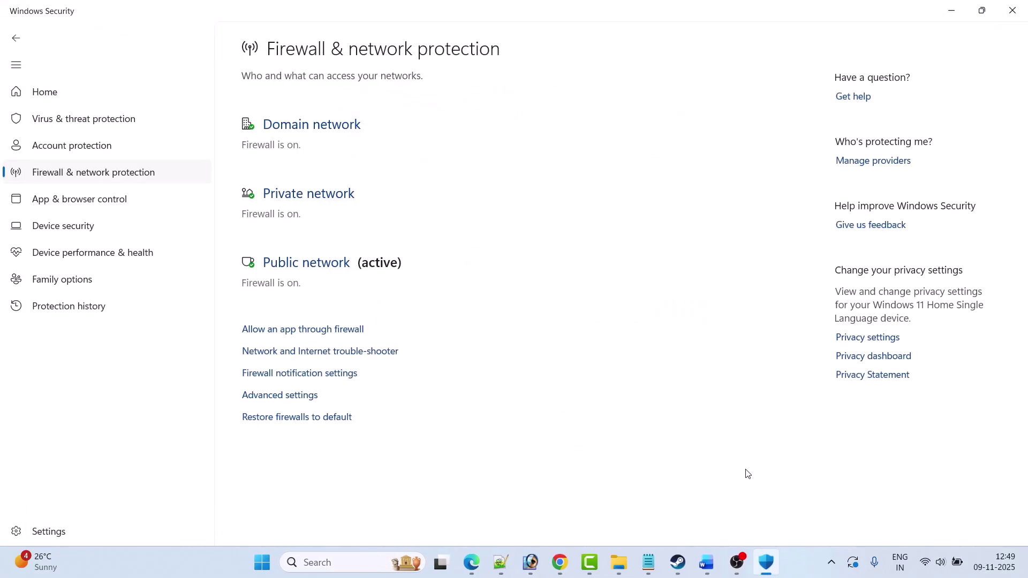
# Return to the Word guide and highlight the 'Fix 5. Verify the game files' heading
pyautogui.click(680, 566)
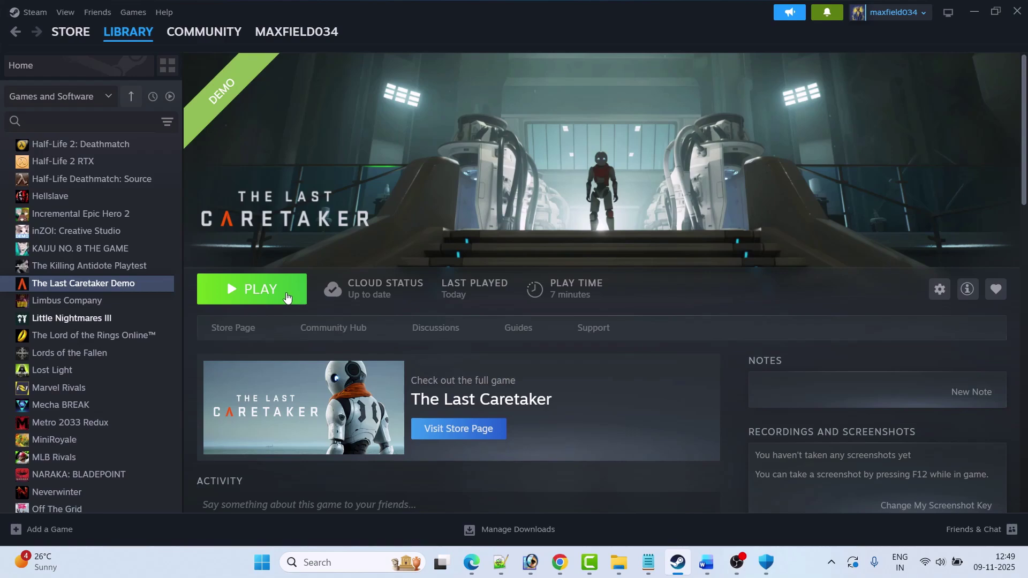
pyautogui.click(708, 563)
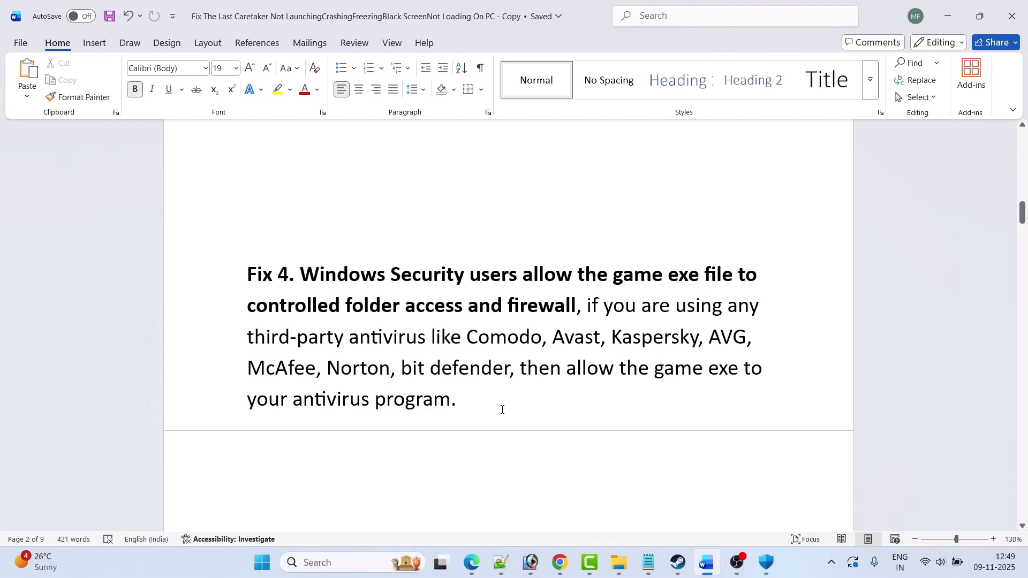
pyautogui.scroll(-5, 500, 409)
pyautogui.moveTo(505, 363); pyautogui.dragTo(247, 361)
pyautogui.click(526, 475)
# Open The Last Caretaker Demo's Installed Files properties (11.75 GB on SSD (C:)), then close them
pyautogui.click(677, 562)
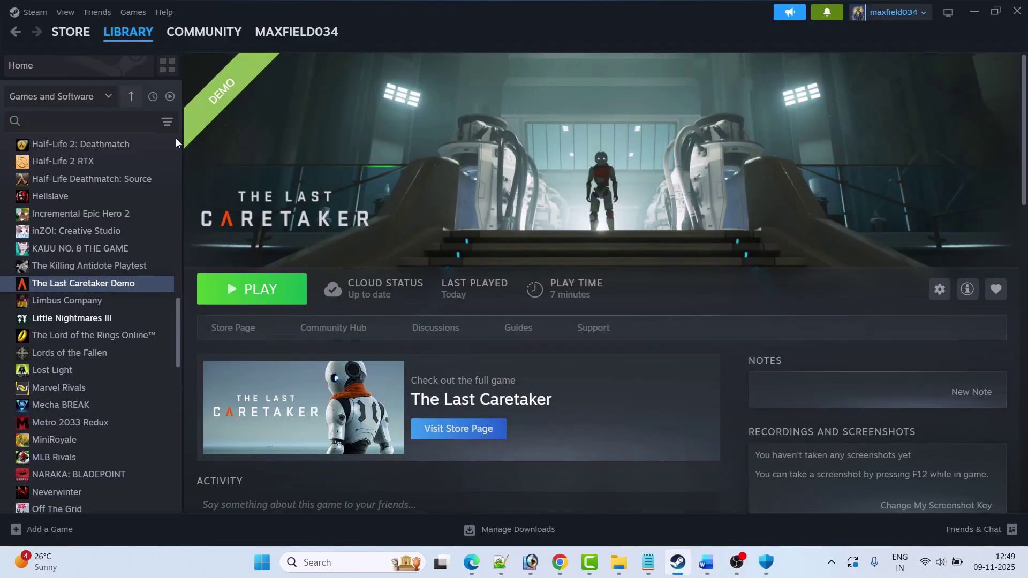
pyautogui.rightClick(84, 283)
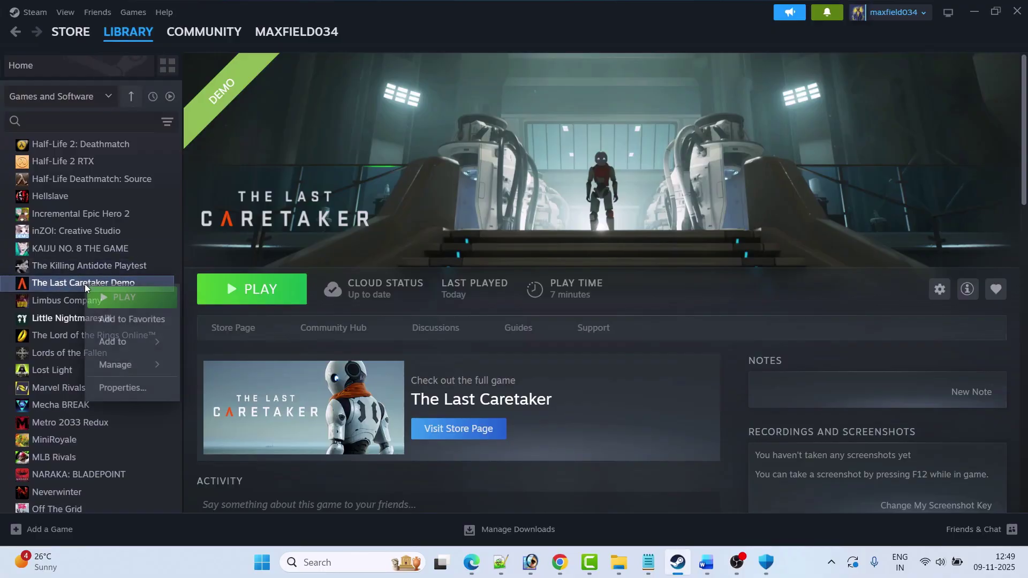
pyautogui.click(122, 386)
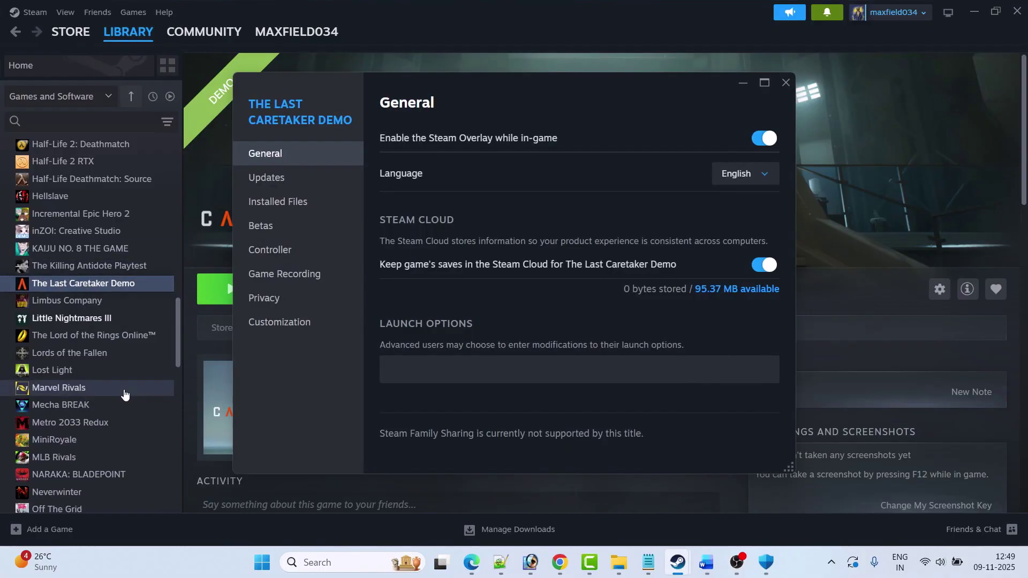
pyautogui.click(301, 209)
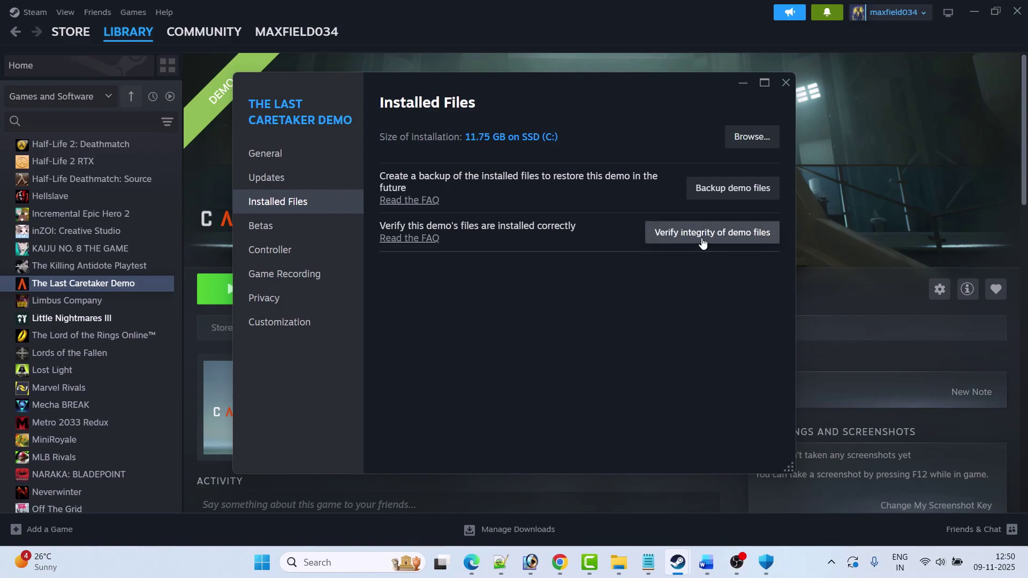
pyautogui.click(786, 83)
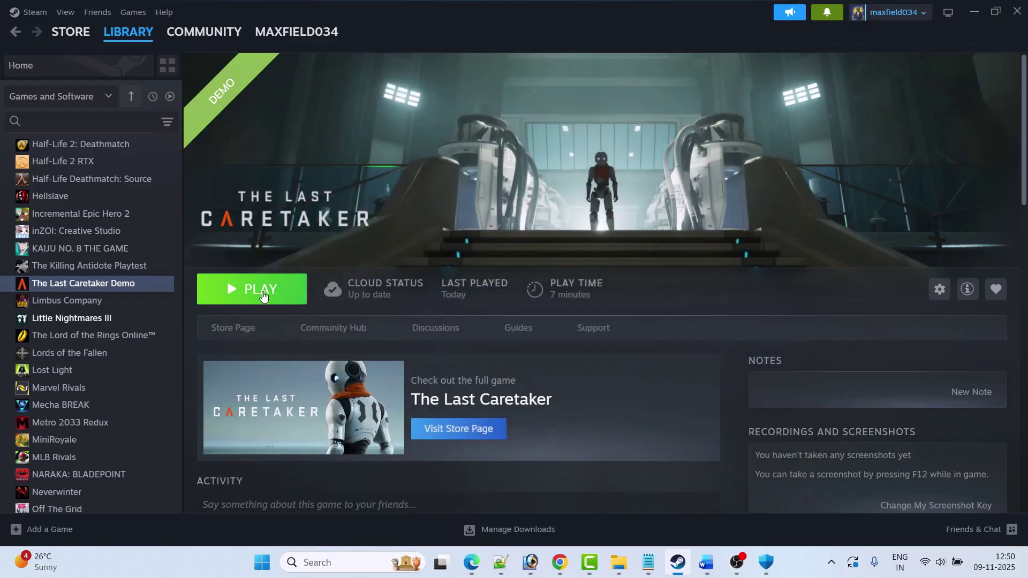
# Read the Word guide's 'Fix 6. Run game as an administrator', then return to Steam's demo page
pyautogui.click(707, 562)
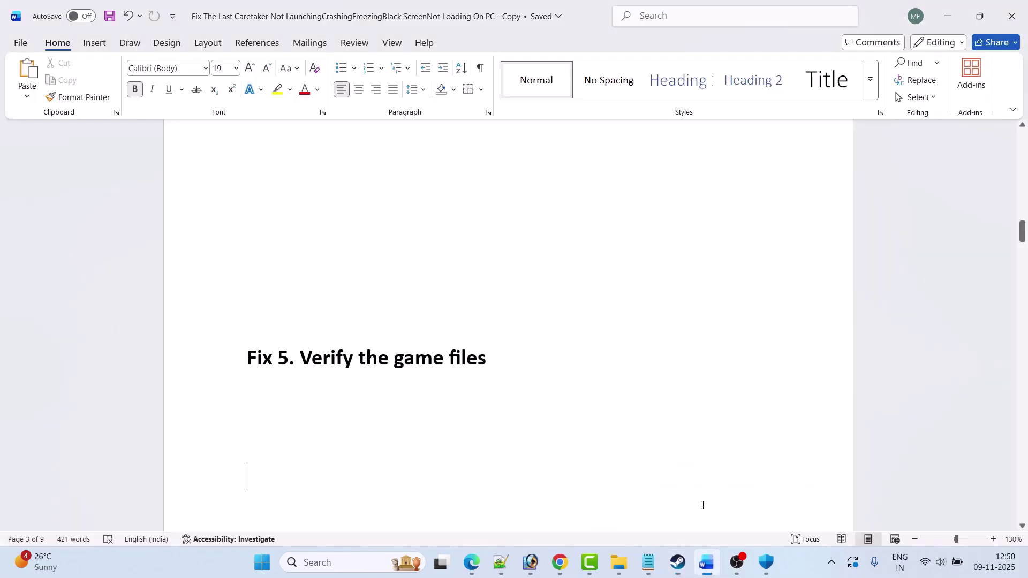
pyautogui.scroll(-4, 434, 364)
pyautogui.scroll(-2, 434, 364)
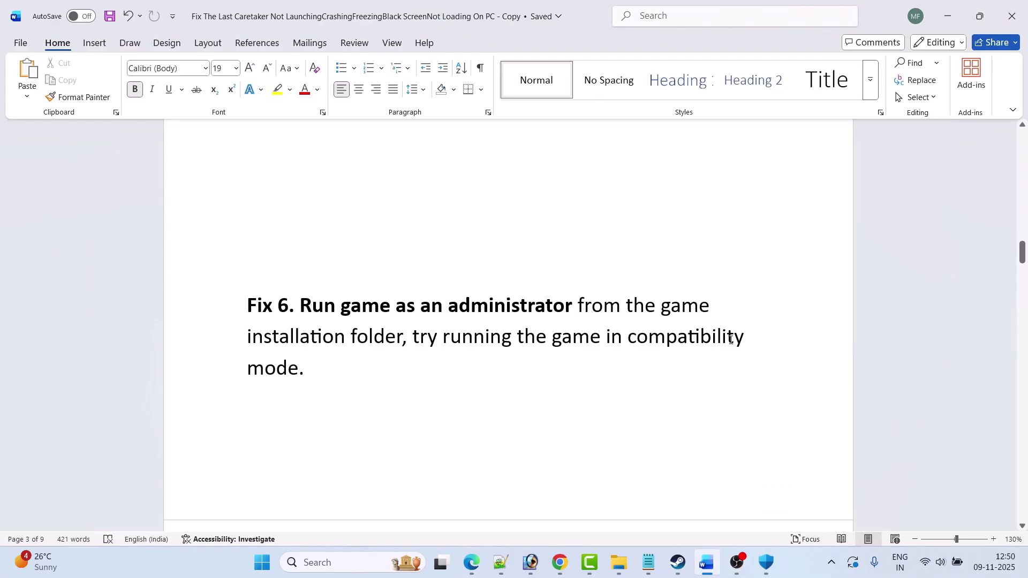
pyautogui.click(677, 563)
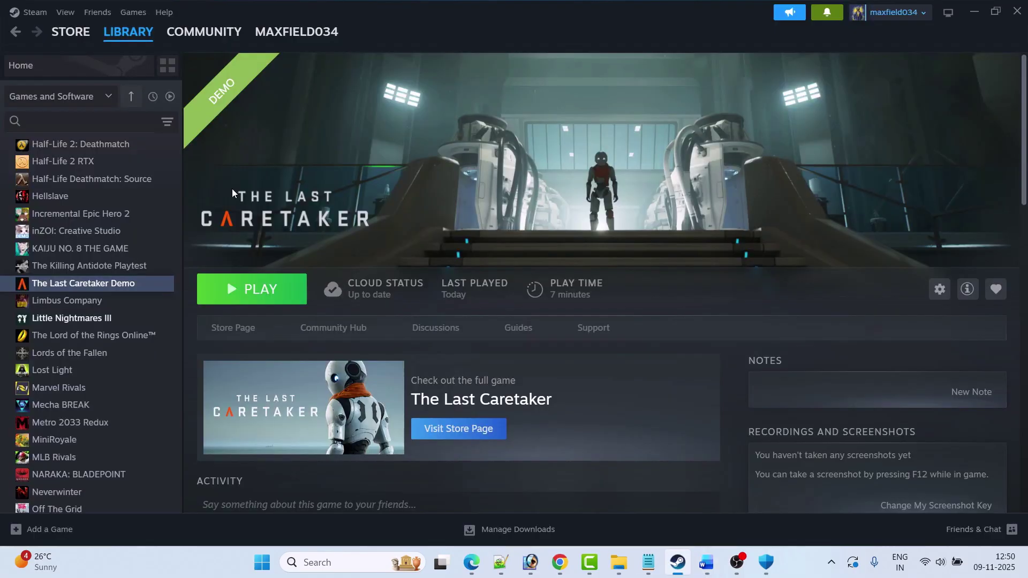
# Browse The Last Caretaker Demo's local files in a maximized File Explorer window
pyautogui.rightClick(89, 284)
pyautogui.moveTo(121, 364)
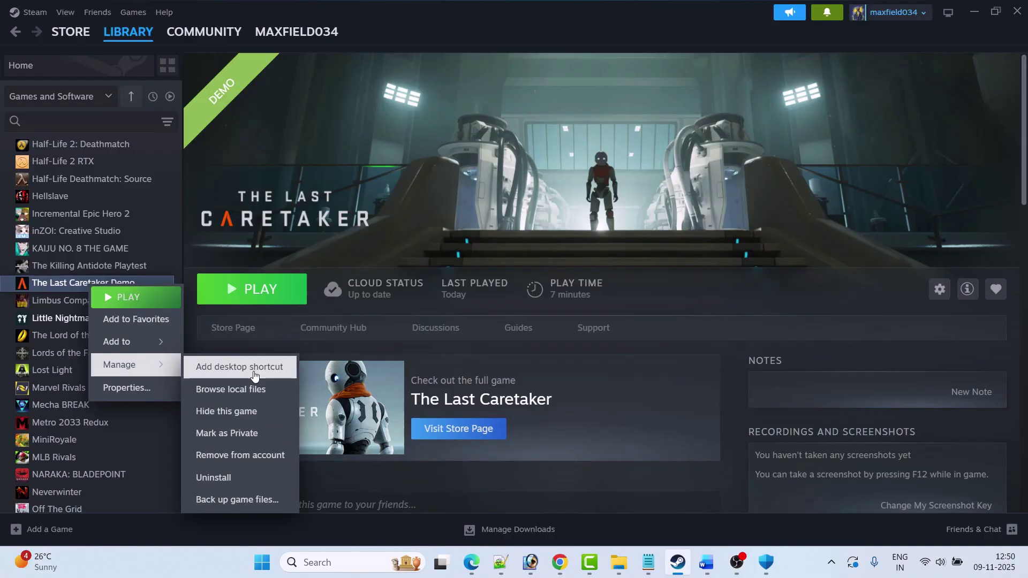
pyautogui.click(246, 392)
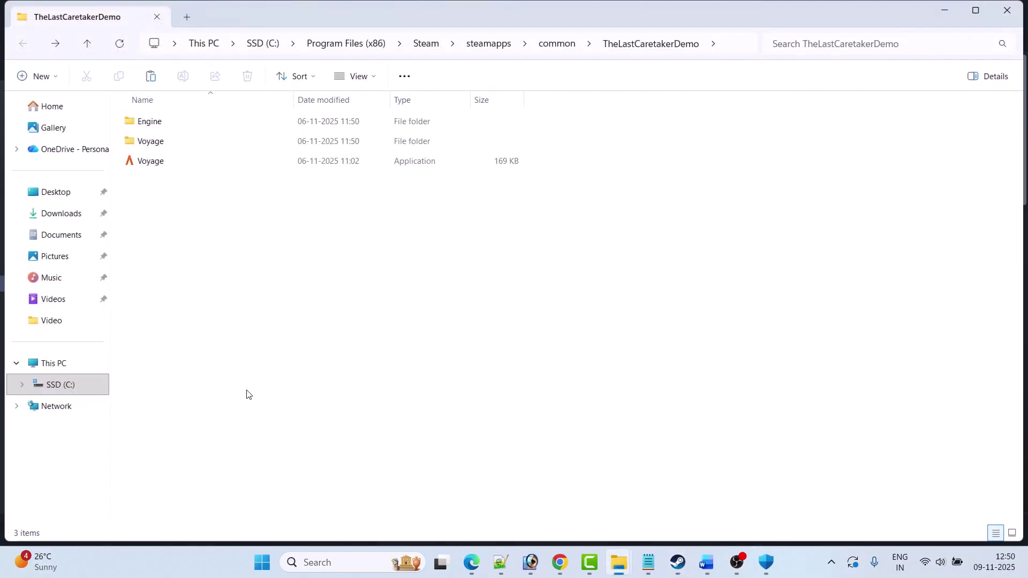
pyautogui.click(975, 11)
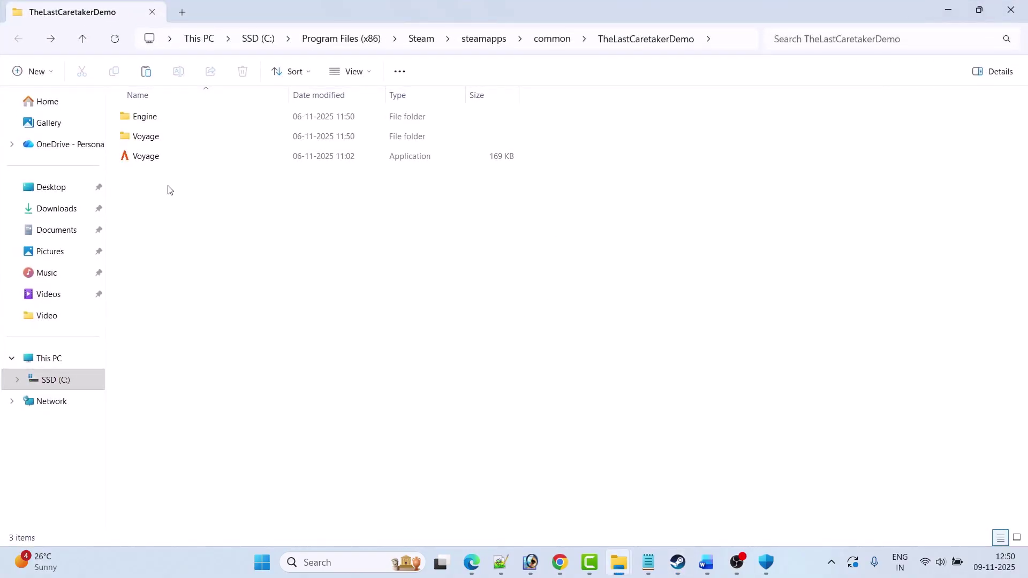
# Go to Voyage\Binaries\Win64 and open VoyageSteam-Win64-Shipping's Properties
pyautogui.click(161, 161)
pyautogui.rightClick(159, 161)
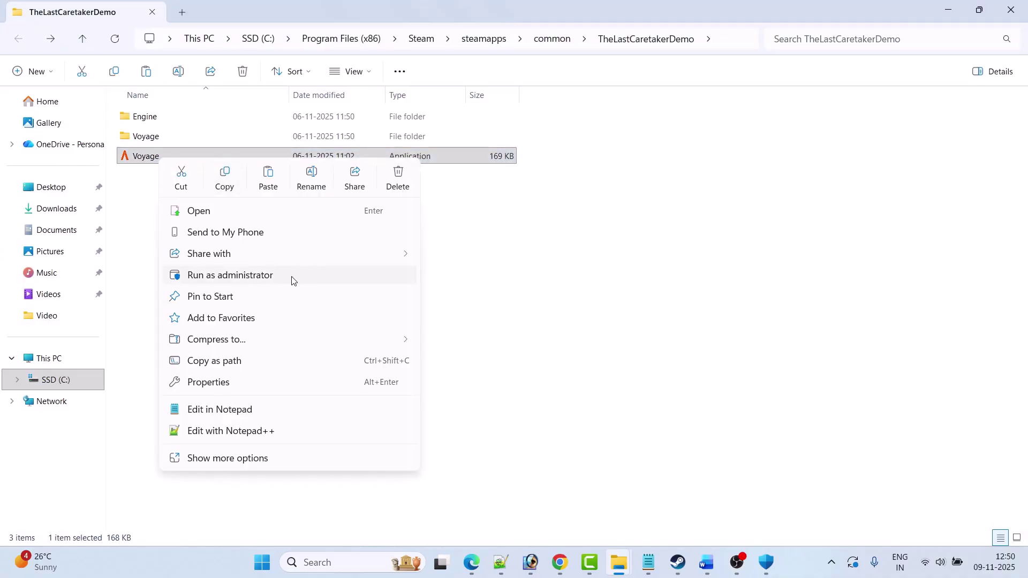
pyautogui.click(541, 298)
pyautogui.doubleClick(138, 137)
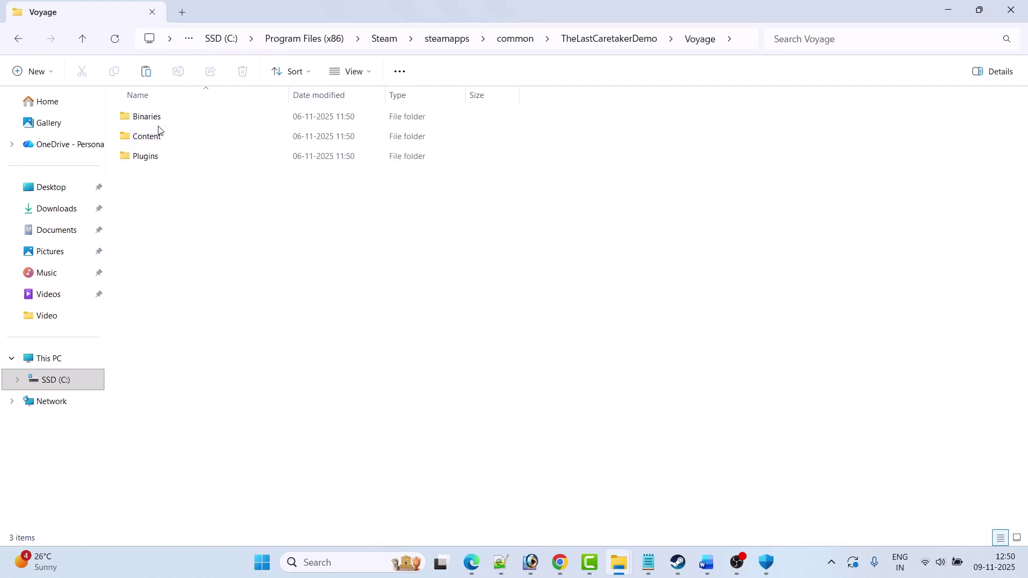
pyautogui.doubleClick(159, 119)
pyautogui.doubleClick(159, 121)
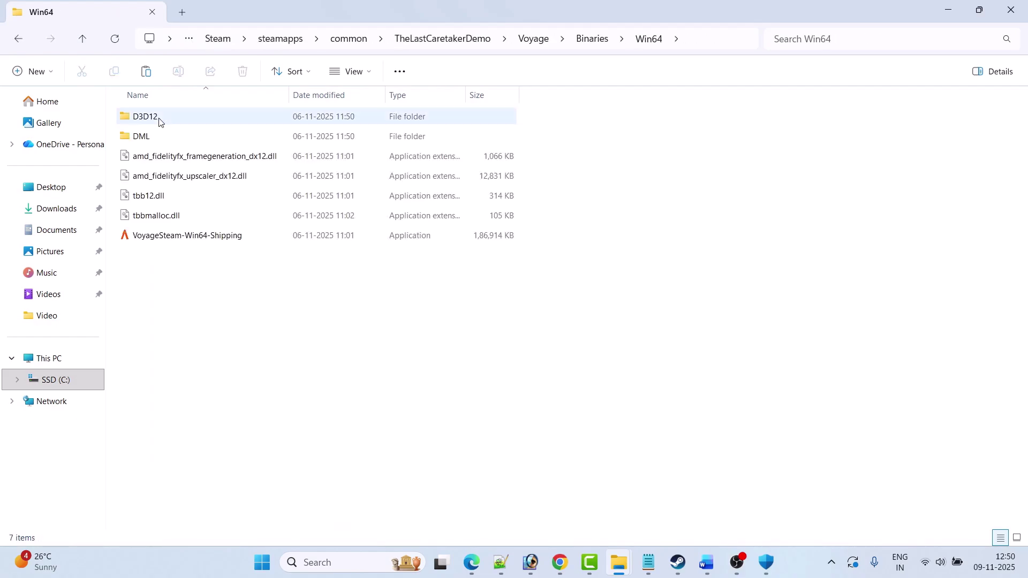
pyautogui.click(197, 239)
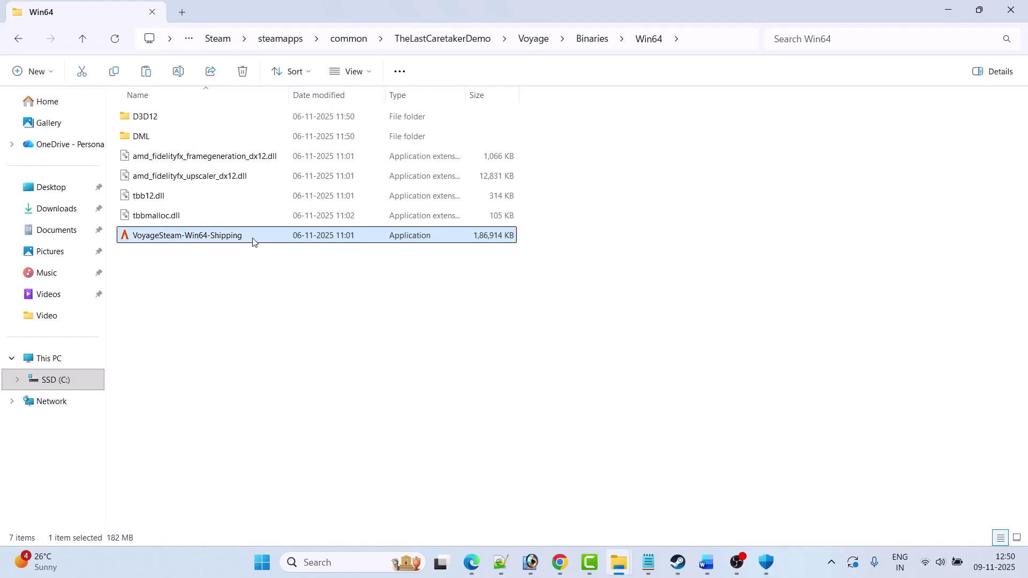
pyautogui.rightClick(247, 242)
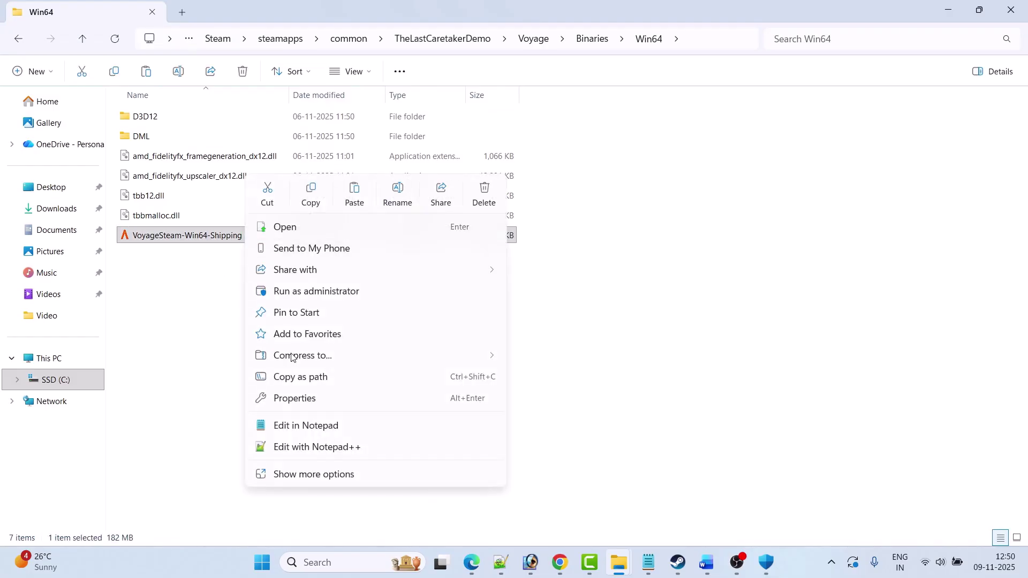
pyautogui.click(289, 399)
# On the Compatibility tab, set the executable to run as administrator and apply
pyautogui.moveTo(387, 181); pyautogui.dragTo(388, 116)
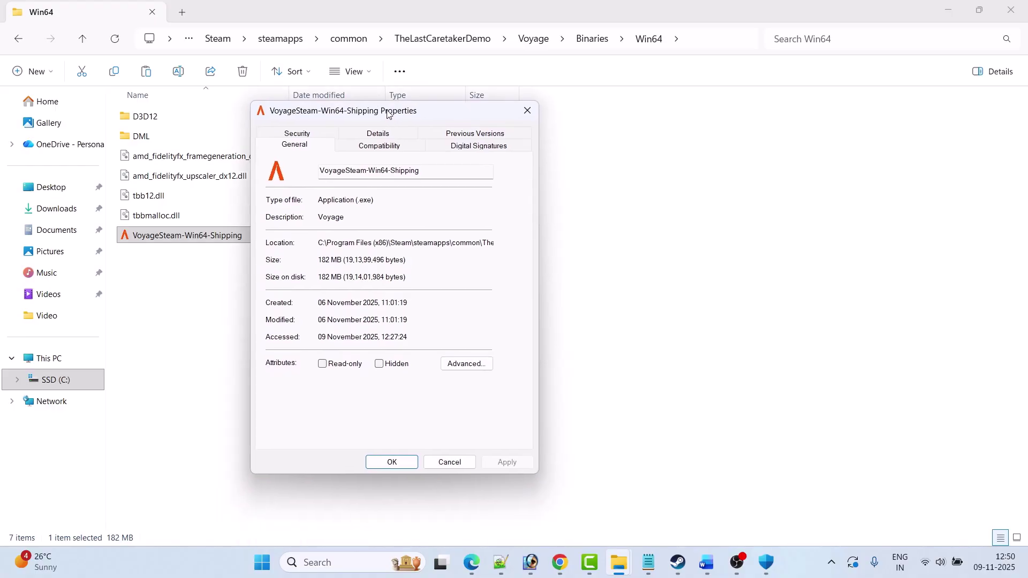
pyautogui.click(381, 152)
pyautogui.click(277, 356)
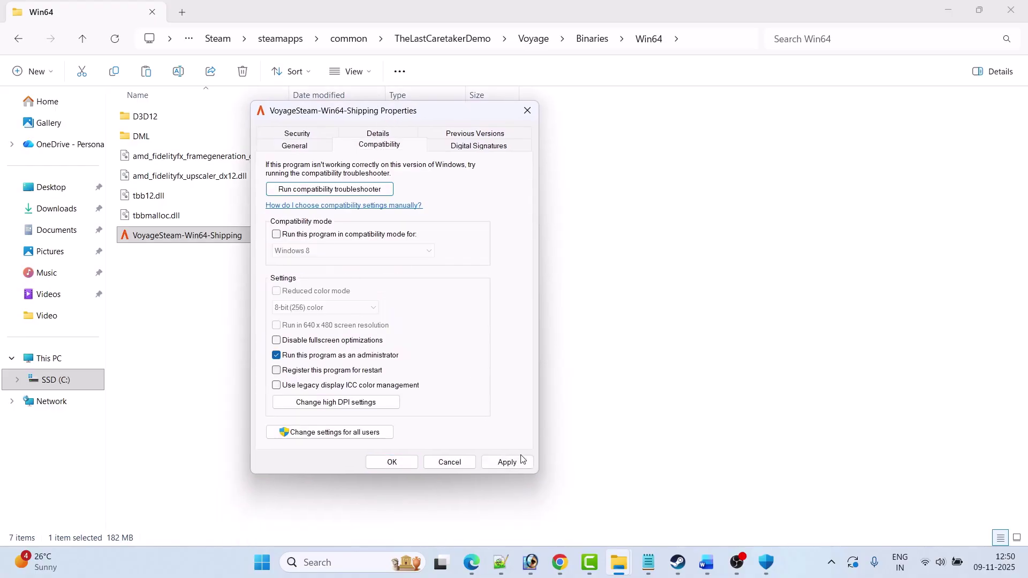
pyautogui.click(522, 460)
pyautogui.click(173, 243)
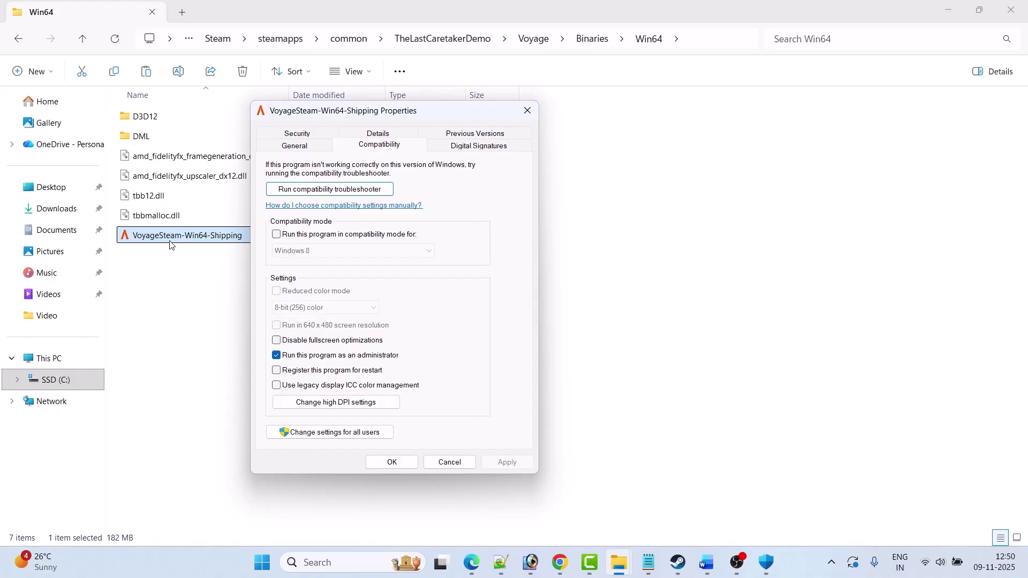
# Apply compatibility mode Windows 8, then Windows 7, and disable fullscreen optimizations
pyautogui.click(277, 236)
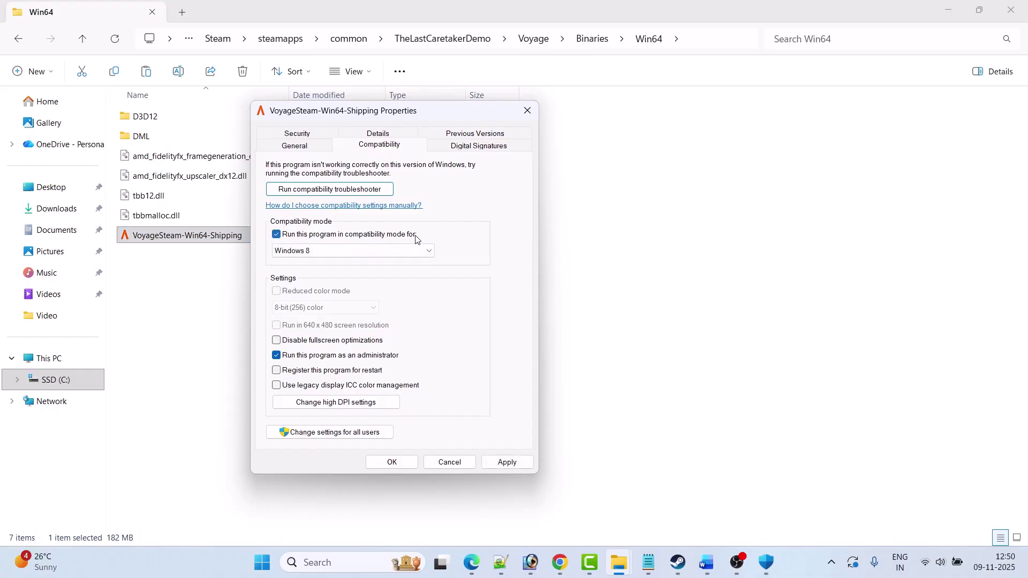
pyautogui.click(408, 251)
pyautogui.click(322, 297)
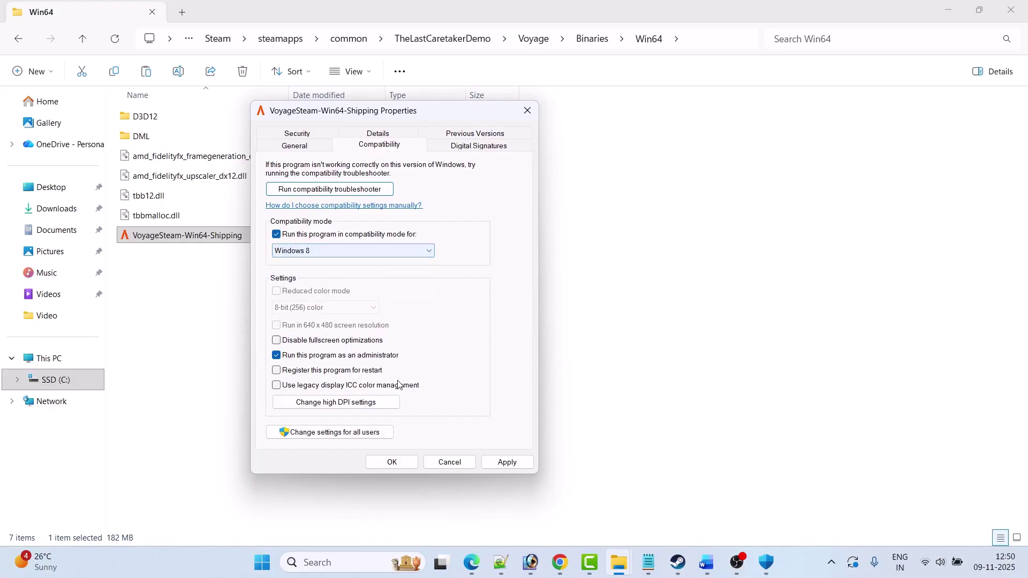
pyautogui.click(506, 462)
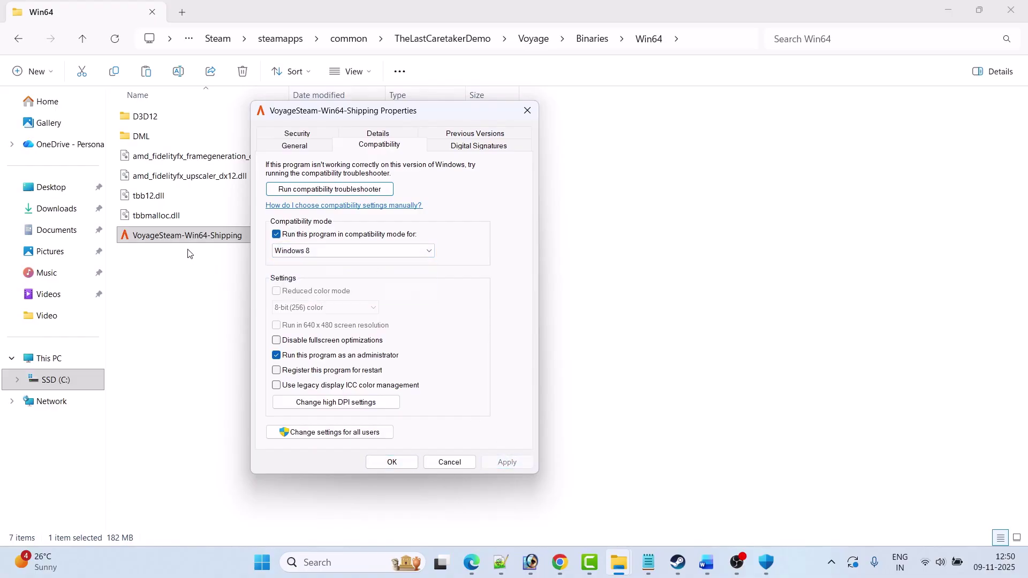
pyautogui.click(358, 249)
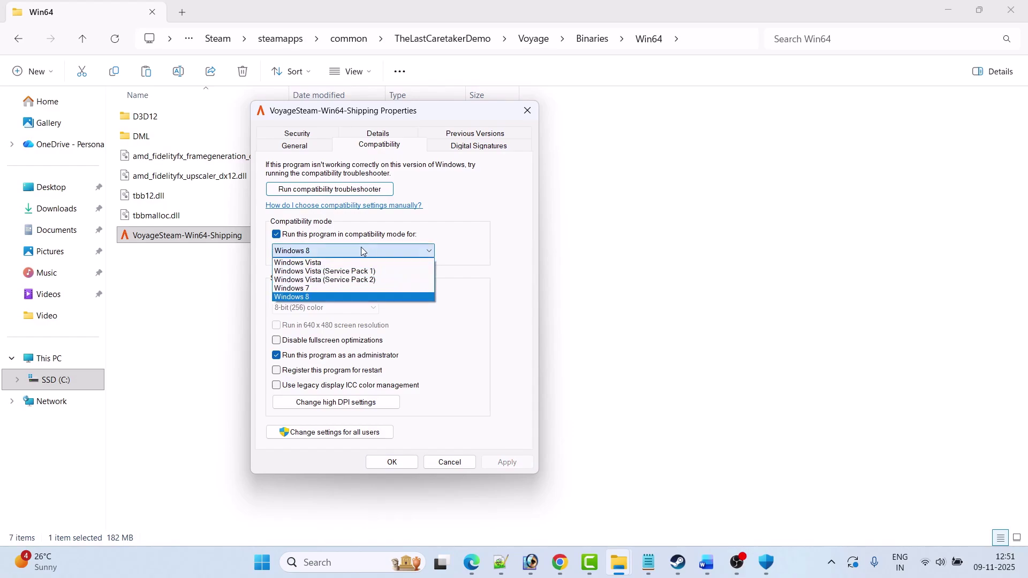
pyautogui.click(328, 289)
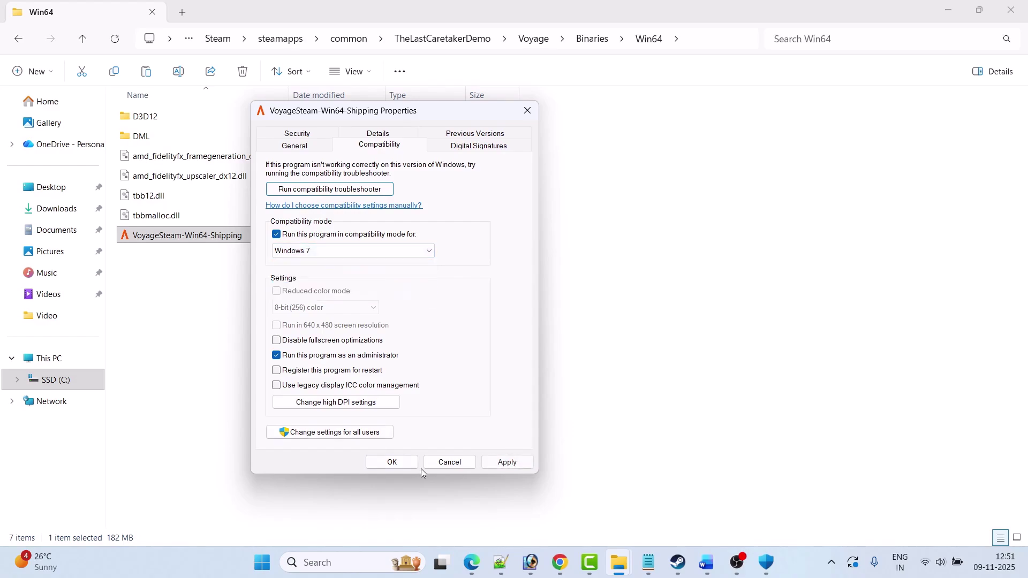
pyautogui.click(513, 462)
pyautogui.click(278, 342)
pyautogui.click(507, 462)
# Clear compatibility mode, fullscreen optimizations and run-as-administrator, then confirm with OK
pyautogui.click(303, 237)
pyautogui.click(277, 340)
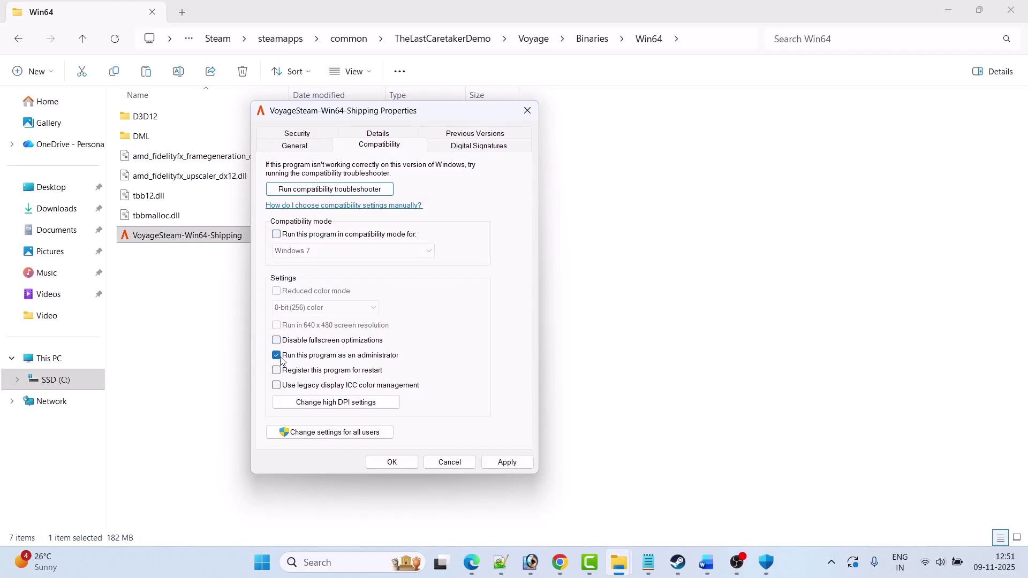
pyautogui.click(281, 356)
pyautogui.click(409, 466)
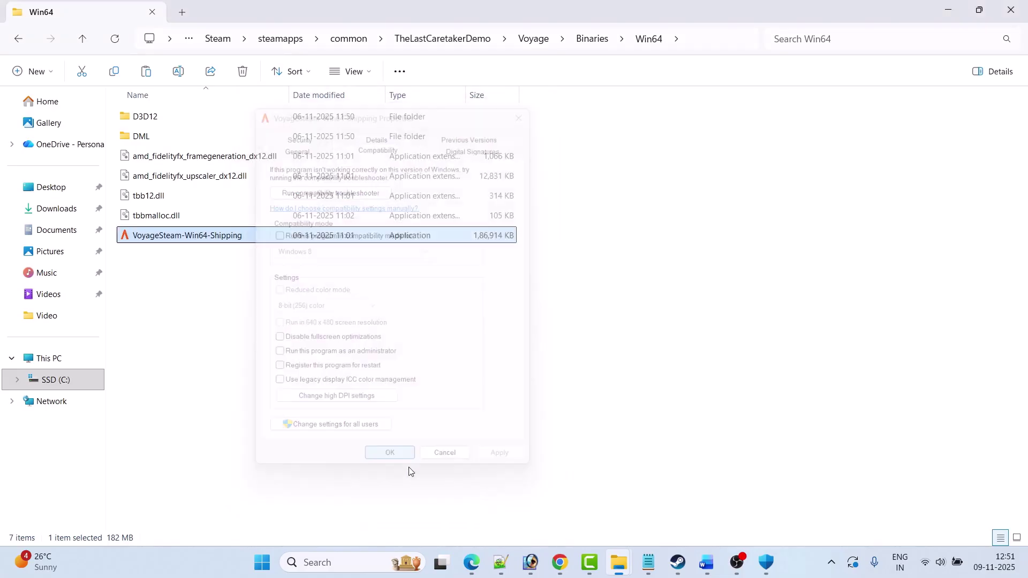
# Read the guide's Update Graphics Card Driver section and open Device Manager by searching 'device'
pyautogui.click(715, 571)
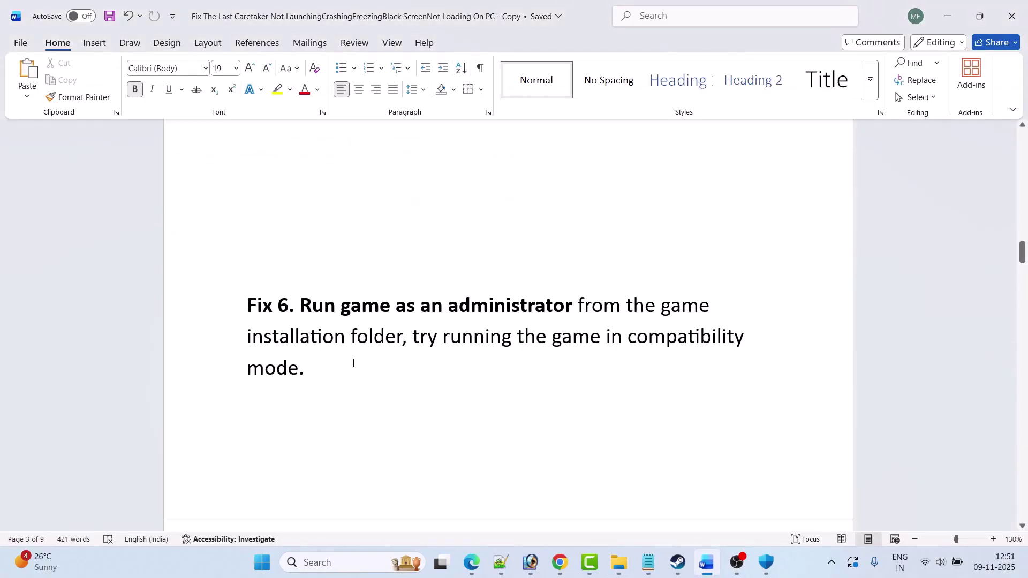
pyautogui.scroll(-5, 349, 370)
pyautogui.moveTo(303, 369); pyautogui.dragTo(560, 371)
pyautogui.click(567, 373)
pyautogui.click(323, 562)
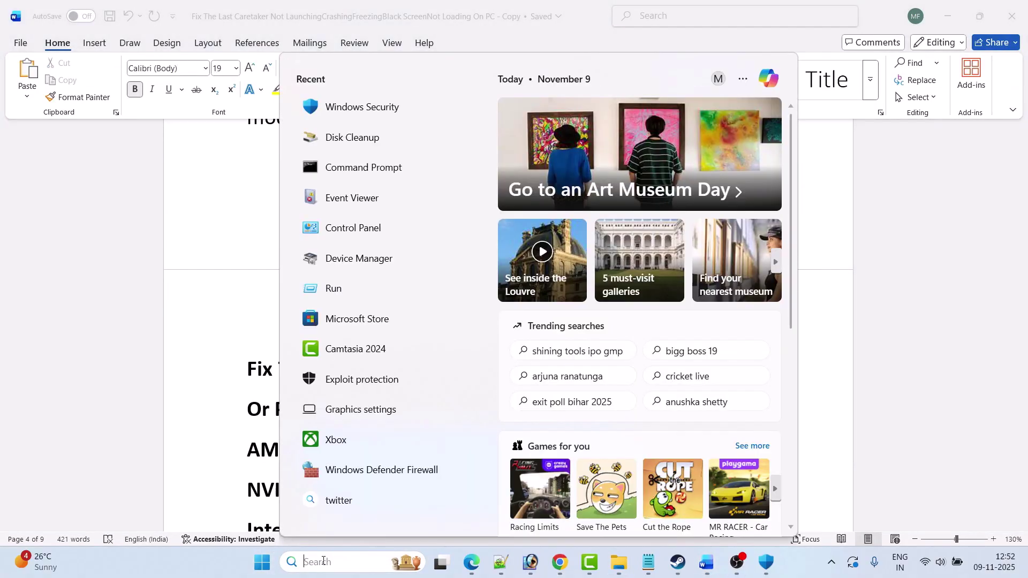
pyautogui.write('devic')
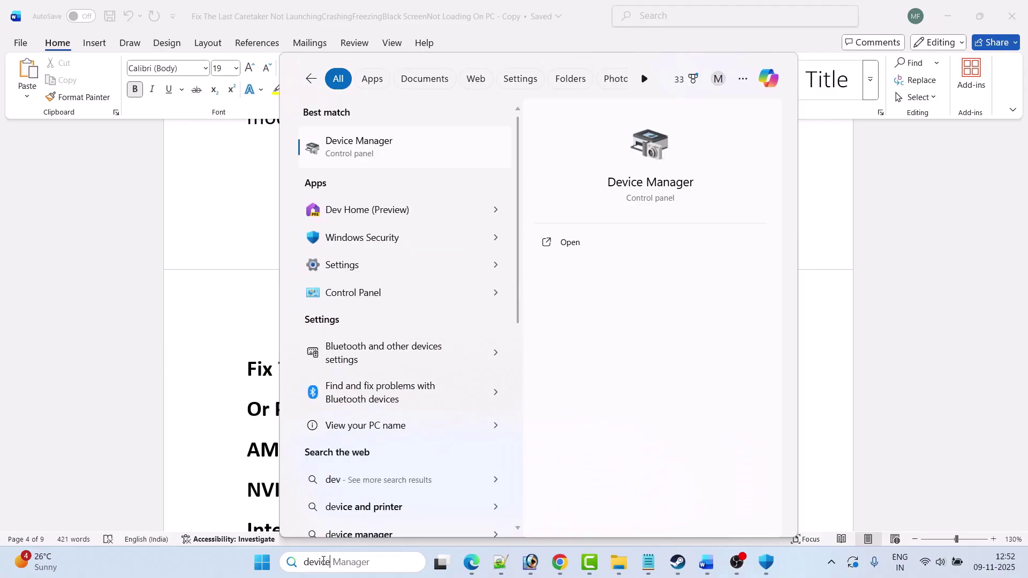
pyautogui.write('e')
pyautogui.click(571, 243)
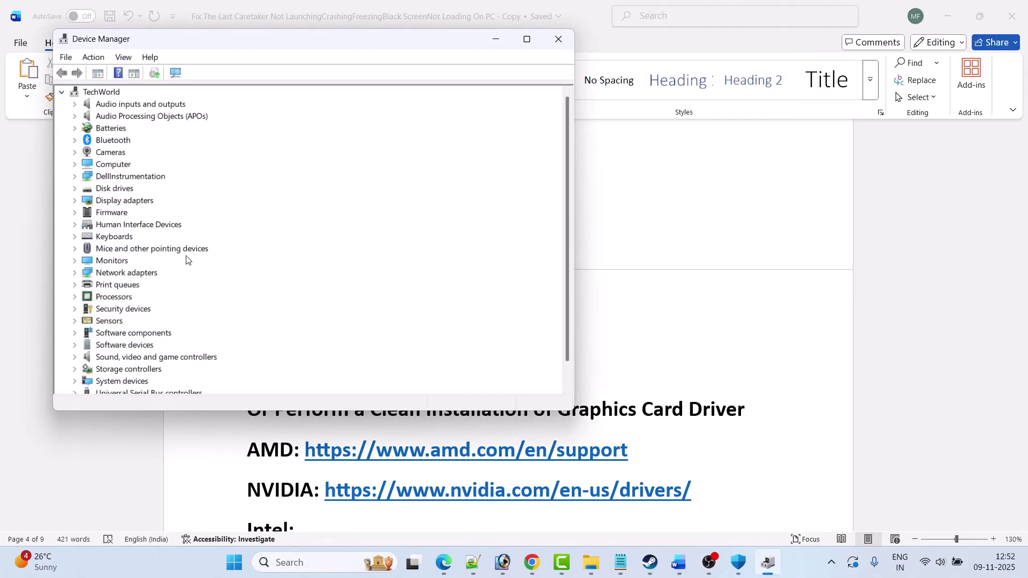
# Search automatically for a NVIDIA GeForce RTX 3050 driver update, then close Device Manager
pyautogui.click(75, 200)
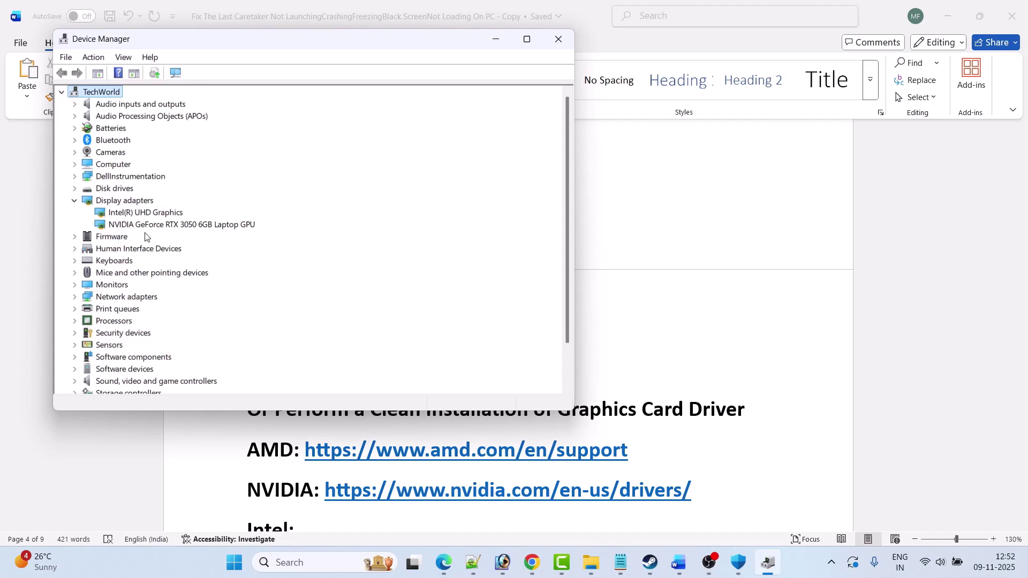
pyautogui.click(201, 226)
pyautogui.rightClick(204, 228)
pyautogui.click(281, 233)
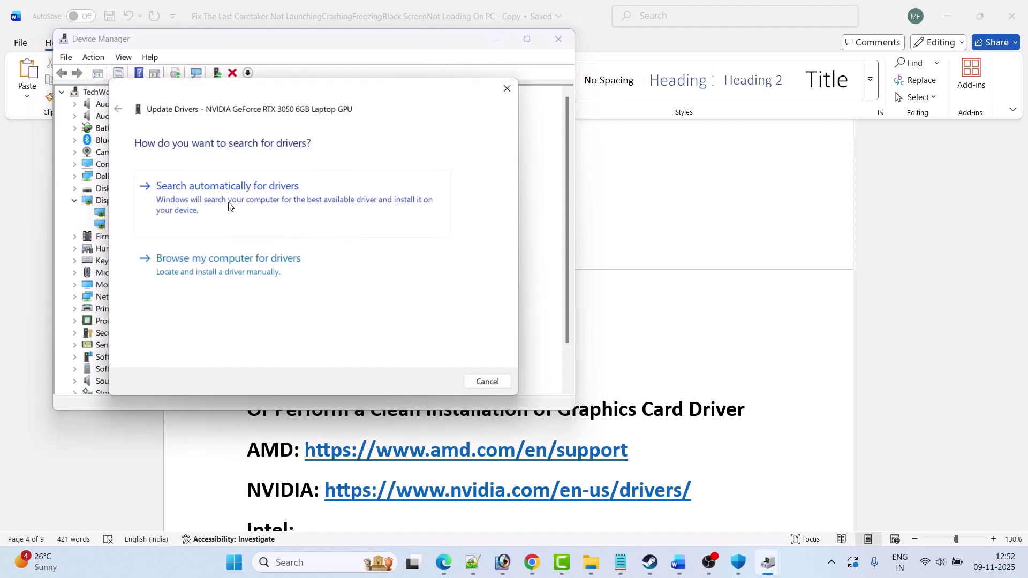
pyautogui.click(245, 203)
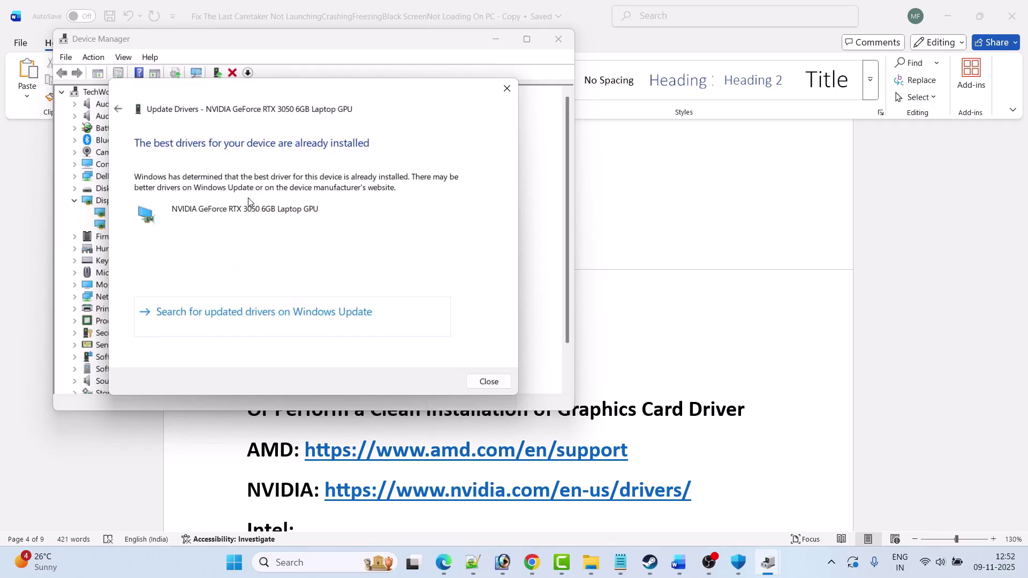
pyautogui.click(507, 88)
pyautogui.click(558, 39)
# Back in the Word guide, read Fix 7's clean-installation instructions
pyautogui.click(676, 566)
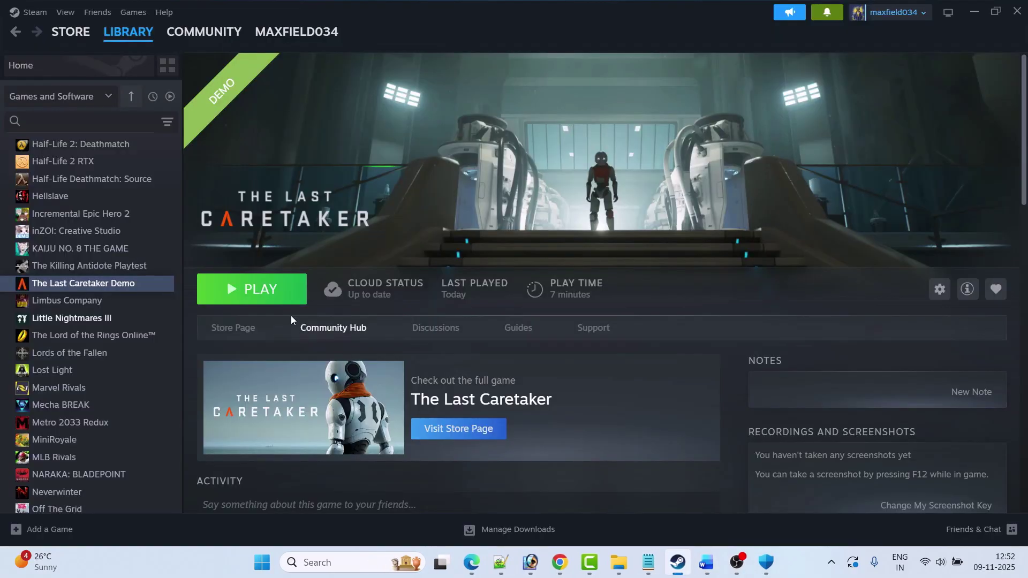
pyautogui.hotkey('alt', 'Tab')
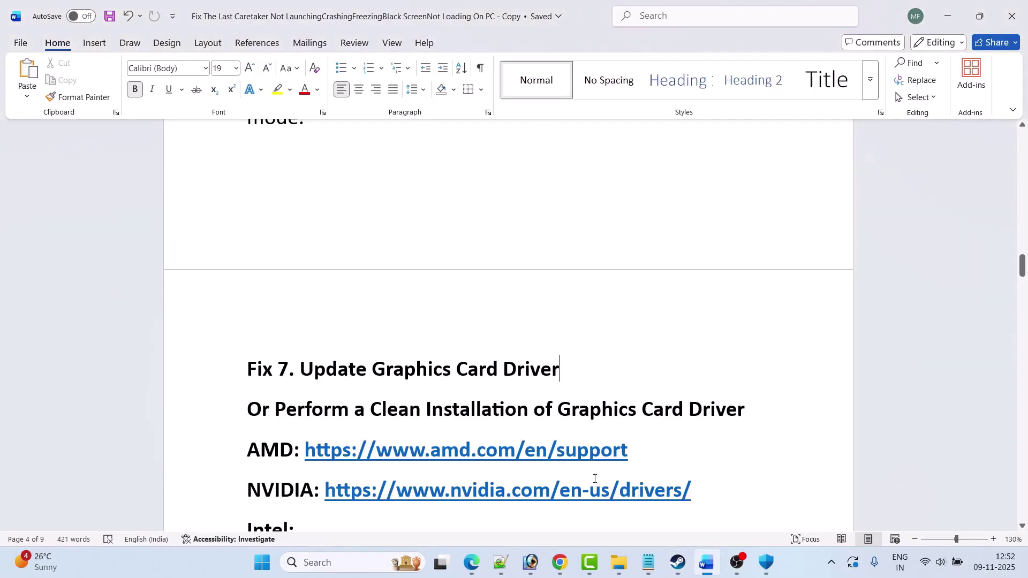
pyautogui.scroll(-2, 283, 330)
pyautogui.moveTo(297, 329); pyautogui.dragTo(747, 330)
pyautogui.scroll(-1, 750, 375)
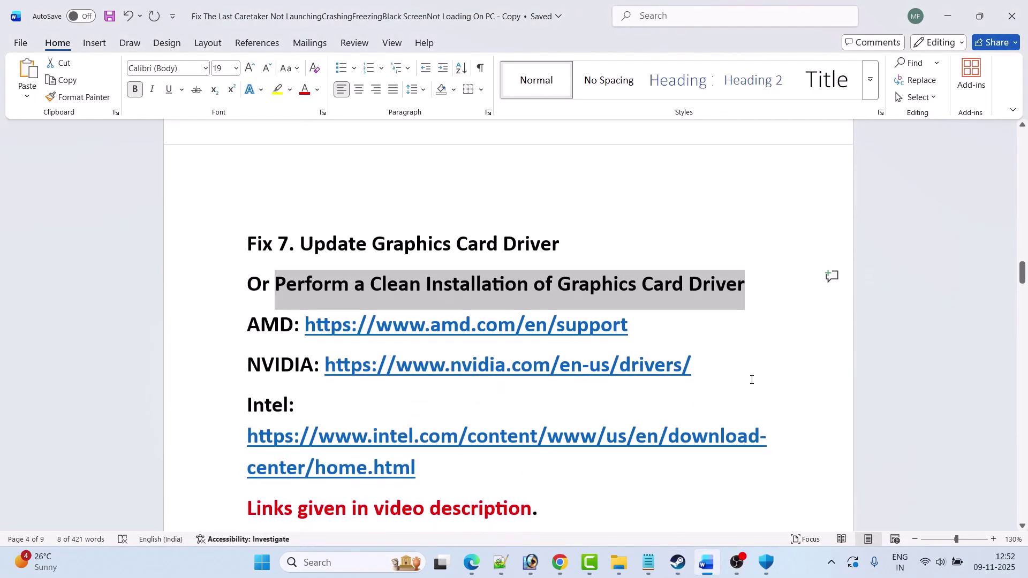
pyautogui.click(750, 349)
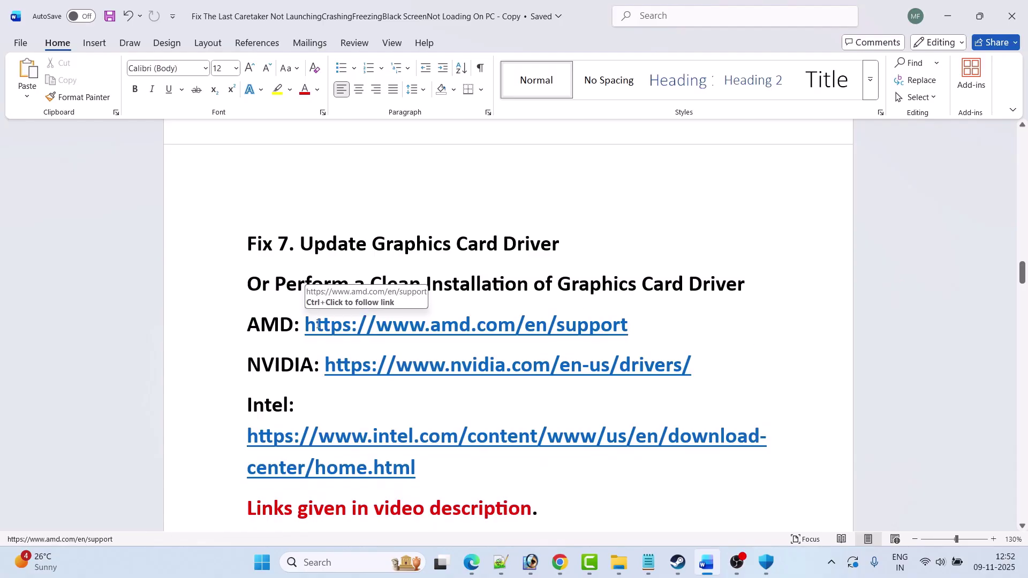
# Select Fix 7's NVIDIA drivers link and open the NVIDIA driver page
pyautogui.scroll(-3, 382, 276)
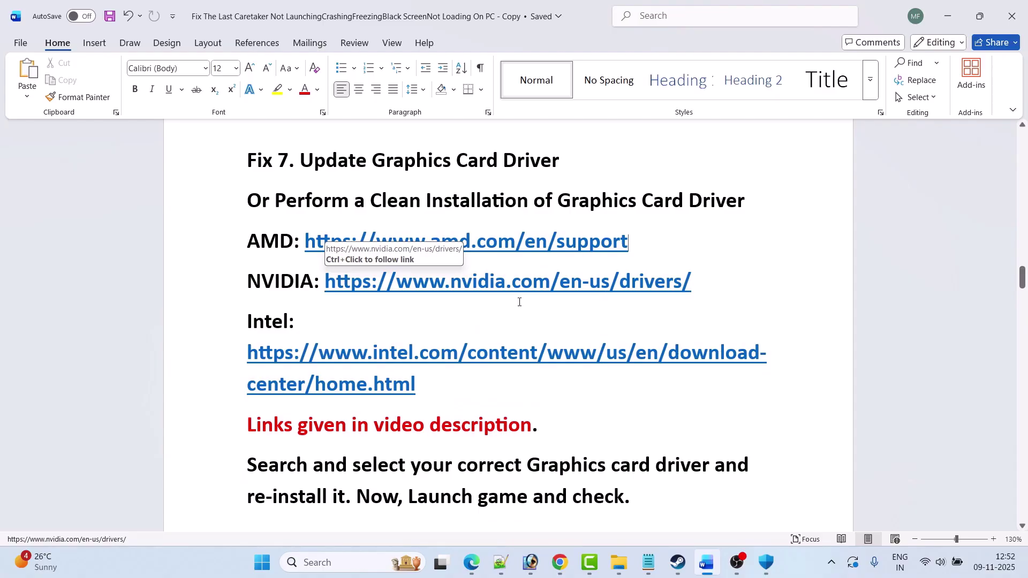
pyautogui.scroll(-1, 518, 302)
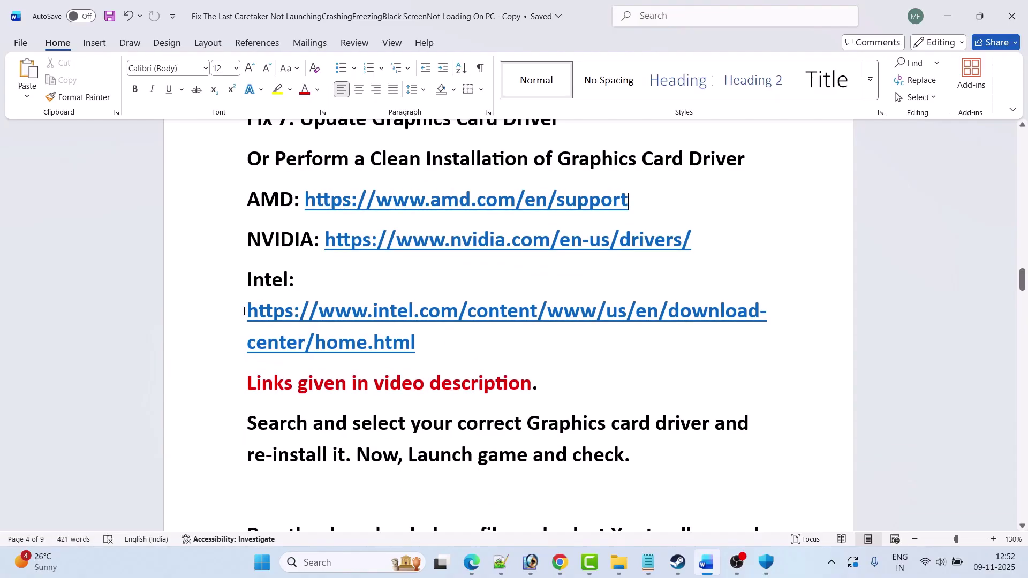
pyautogui.scroll(-1, 468, 334)
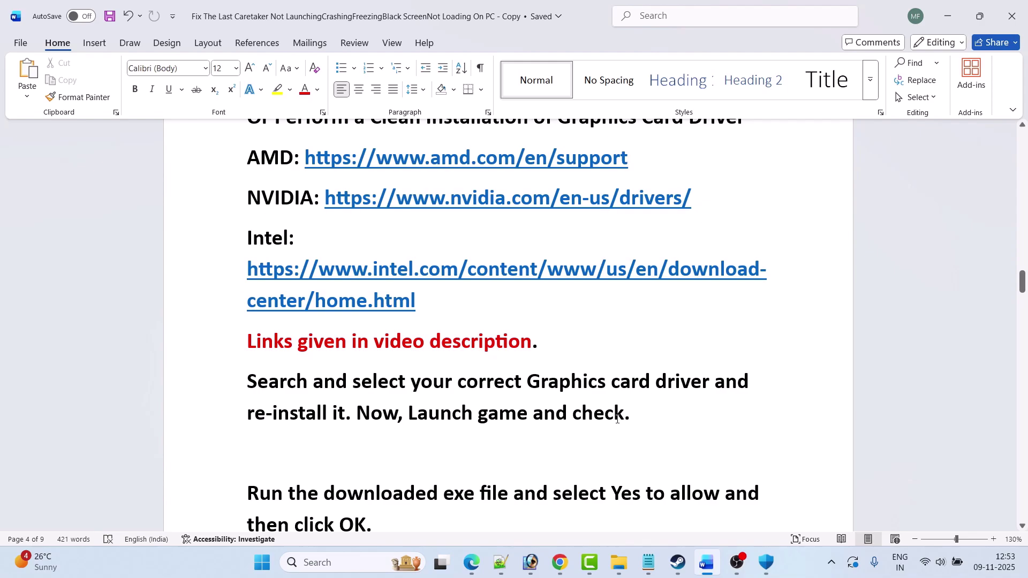
pyautogui.scroll(1, 483, 357)
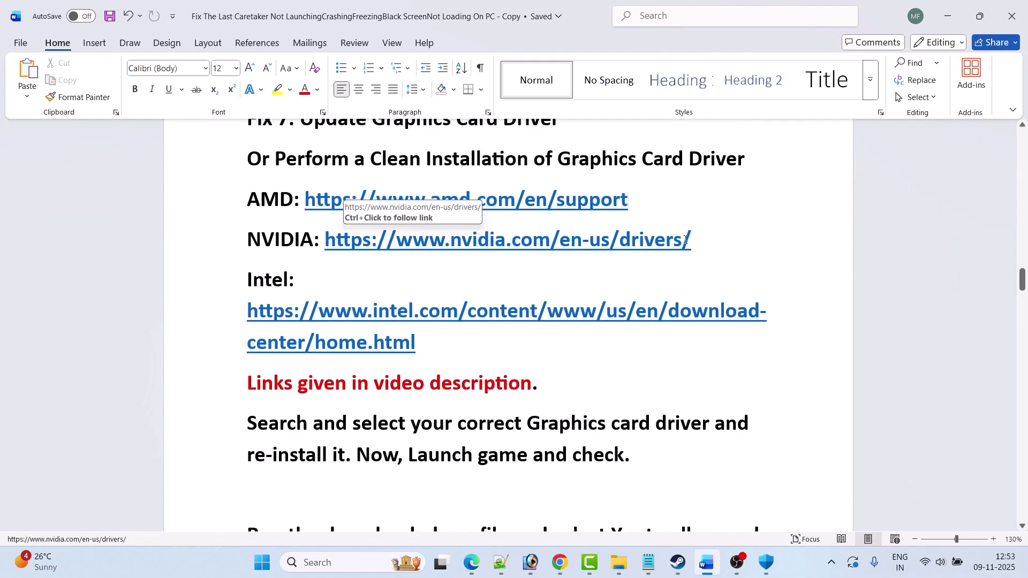
pyautogui.moveTo(694, 246); pyautogui.dragTo(325, 249)
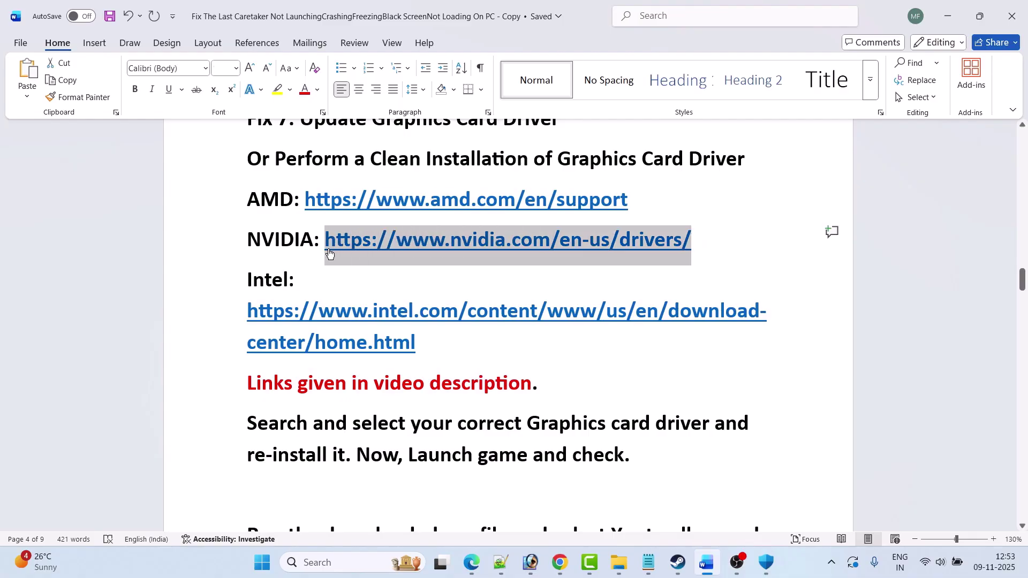
pyautogui.hotkey('alt', 'Tab')
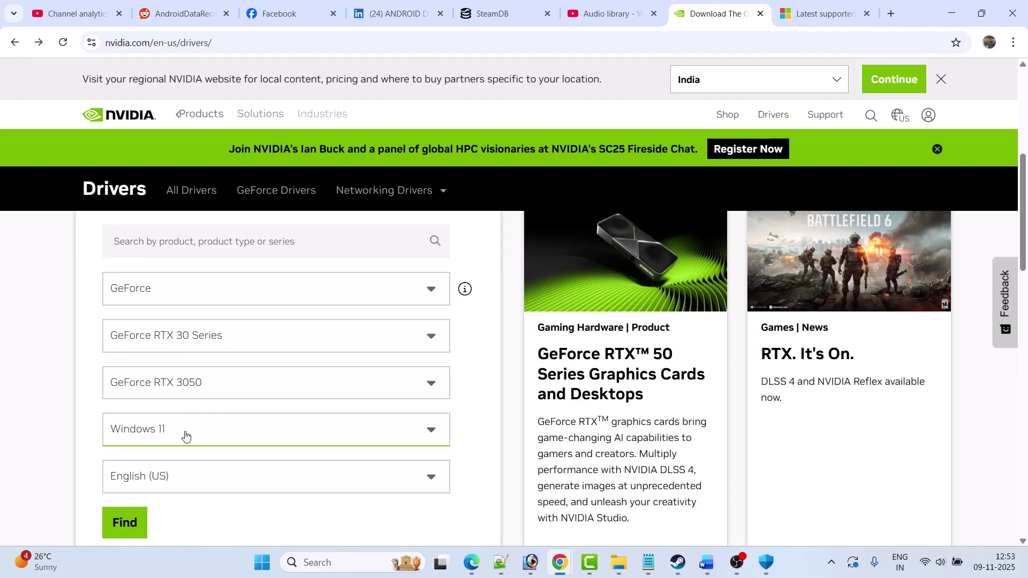
# Find drivers for GeForce RTX 3050 on Windows 11 and download Game Ready Driver 581.80
pyautogui.scroll(-1, 188, 434)
pyautogui.click(123, 456)
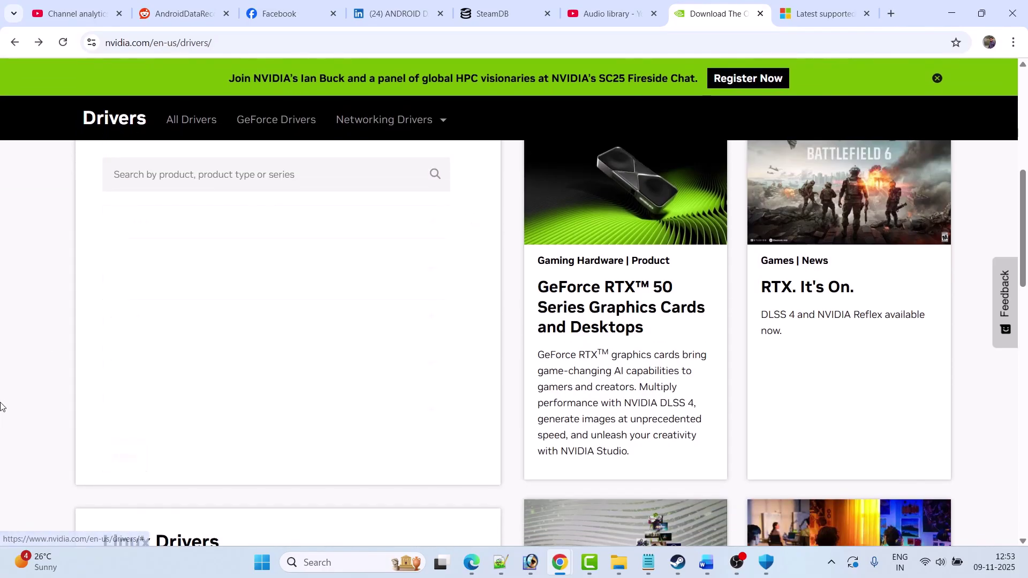
pyautogui.scroll(-1, 33, 378)
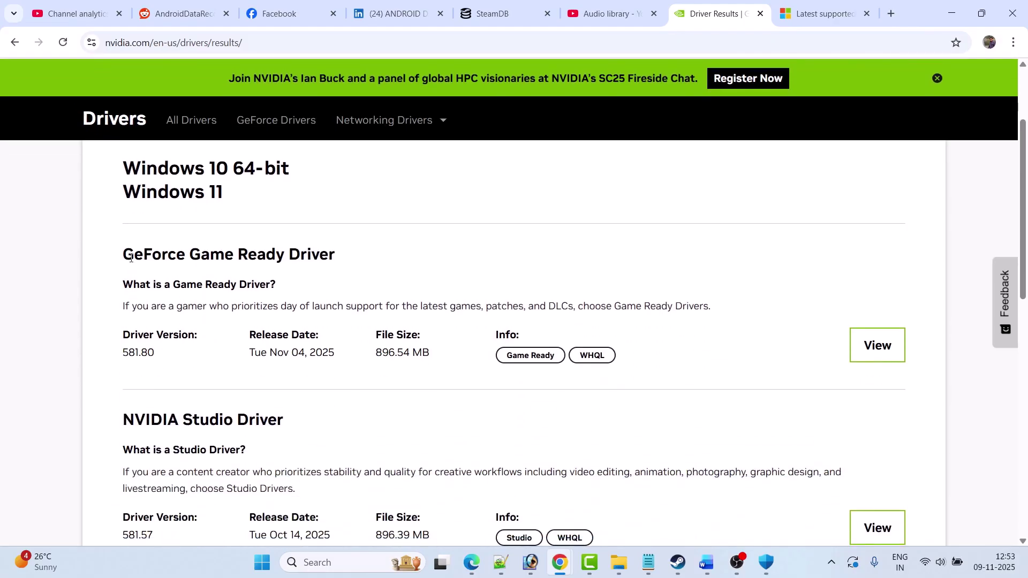
pyautogui.moveTo(131, 259); pyautogui.dragTo(336, 258)
pyautogui.click(192, 353)
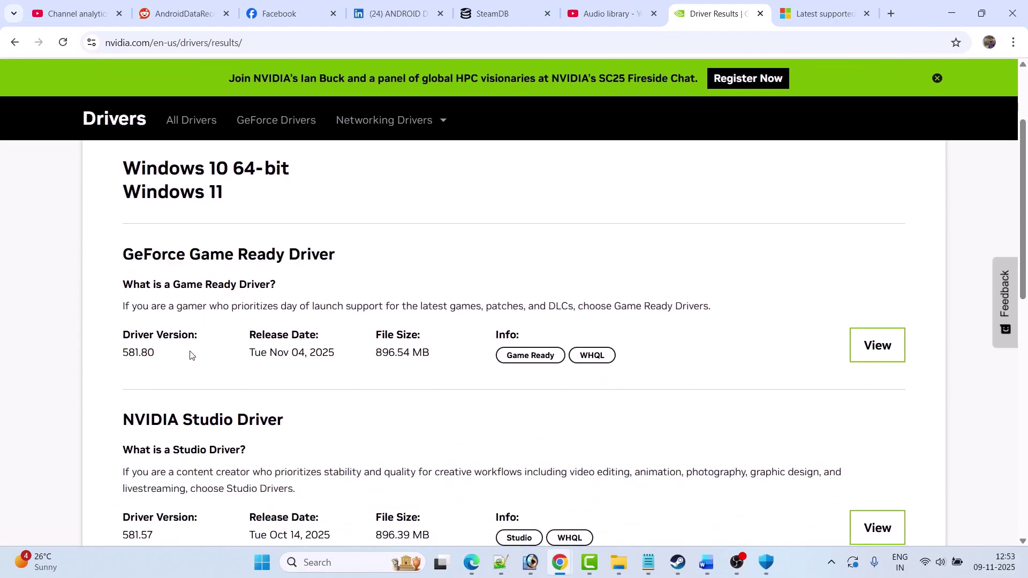
pyautogui.moveTo(167, 357); pyautogui.dragTo(123, 349)
pyautogui.click(164, 362)
pyautogui.click(878, 347)
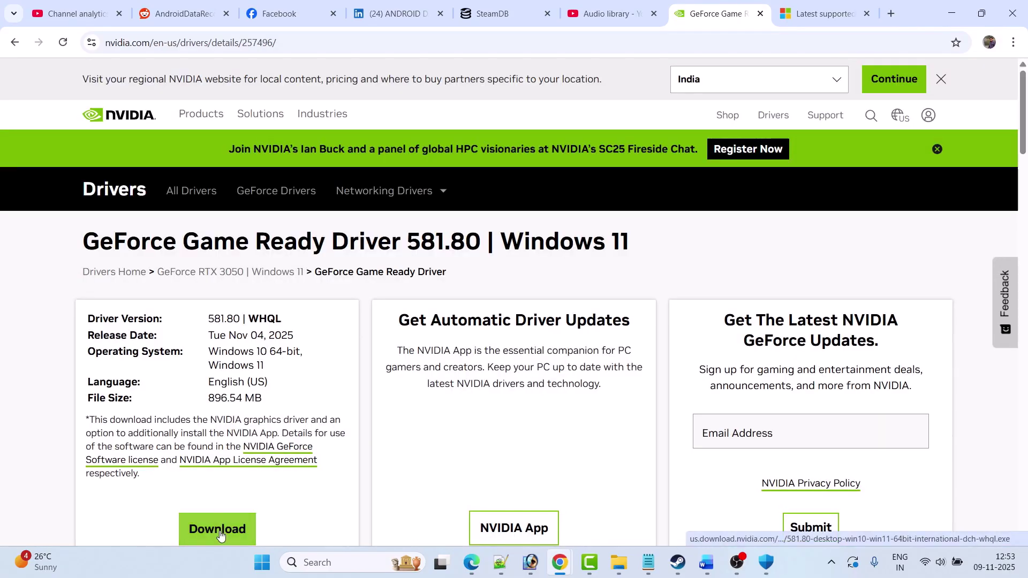
pyautogui.click(220, 532)
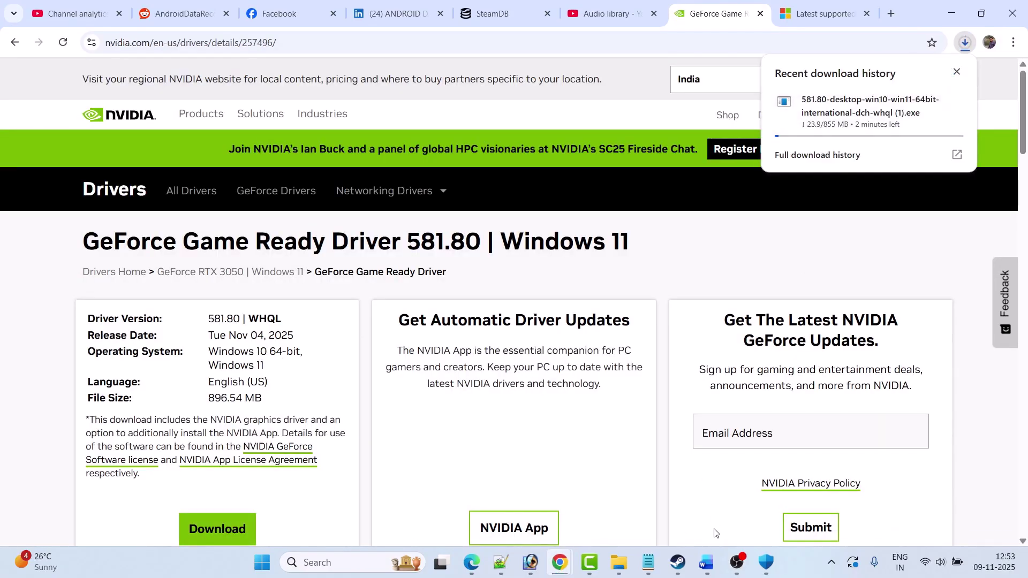
# In the Word guide, find the step about running the downloaded exe file
pyautogui.click(707, 562)
pyautogui.scroll(-5, 514, 289)
pyautogui.moveTo(290, 203); pyautogui.dragTo(726, 201)
# Review the NVIDIA installer instructions in Word and read on to Fix 8
pyautogui.click(347, 232)
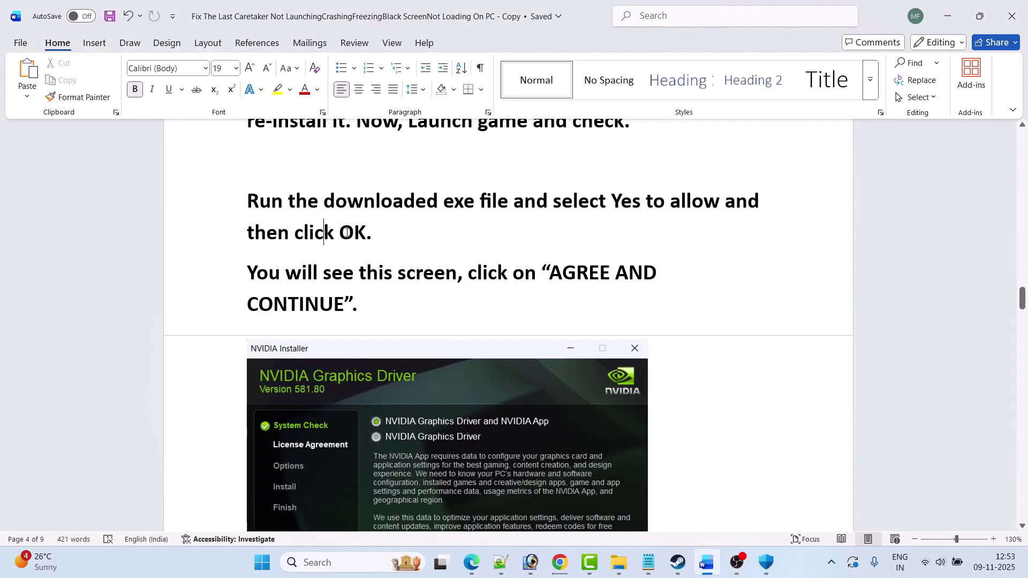
pyautogui.doubleClick(343, 233)
pyautogui.click(258, 304)
pyautogui.scroll(-1, 501, 303)
pyautogui.scroll(-2, 501, 303)
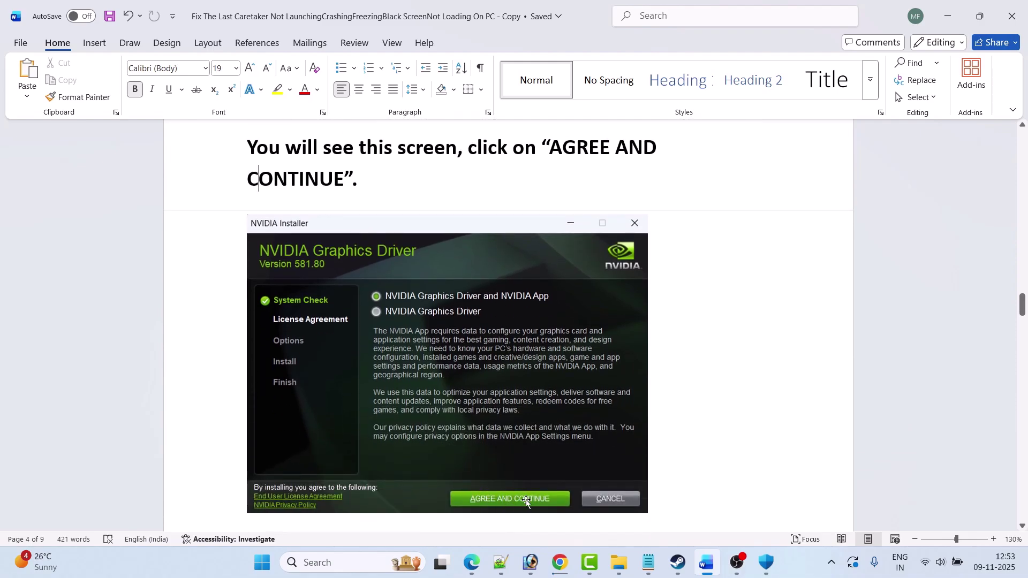
pyautogui.scroll(-9, 437, 406)
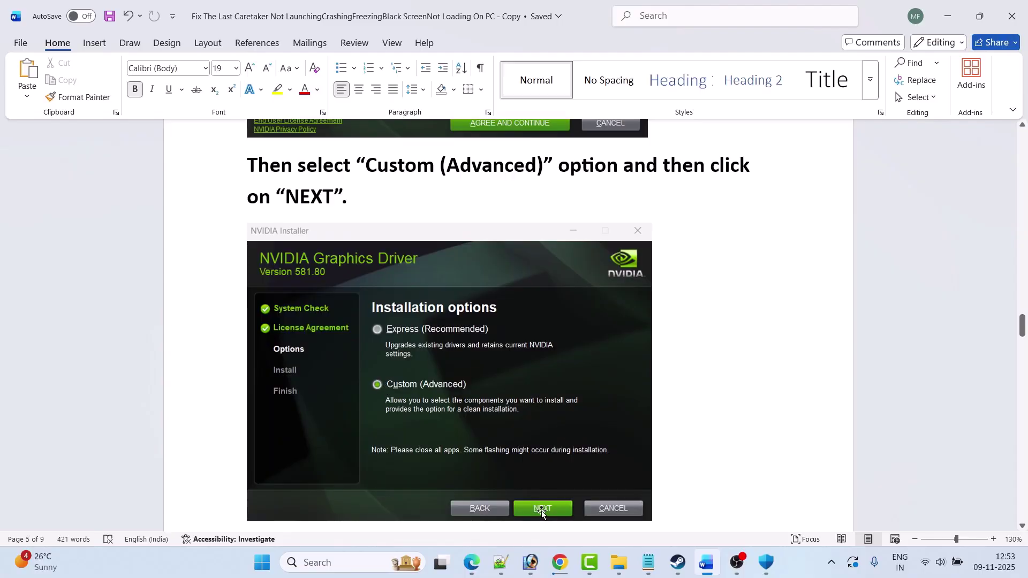
pyautogui.scroll(-10, 419, 391)
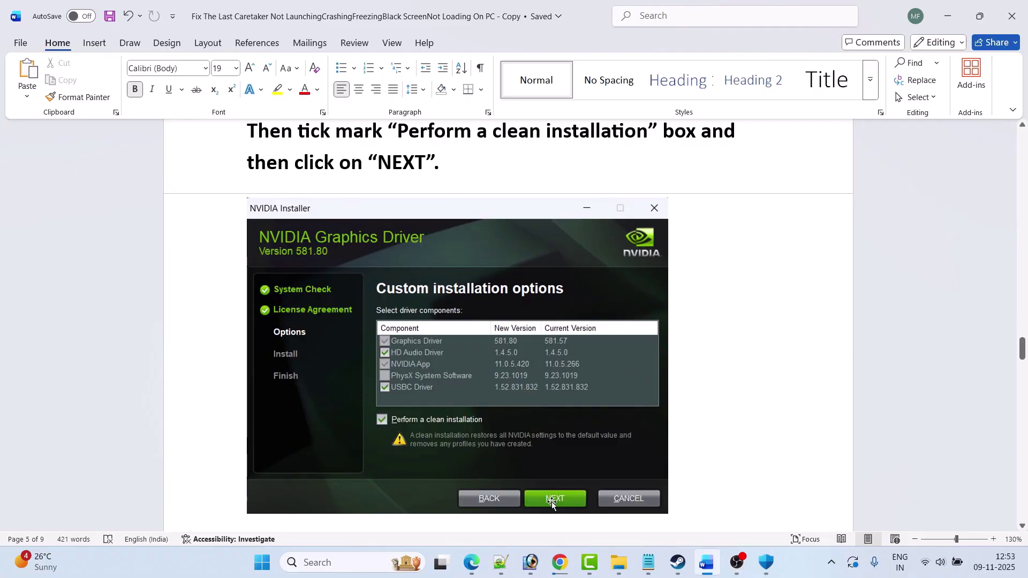
pyautogui.scroll(-2, 504, 482)
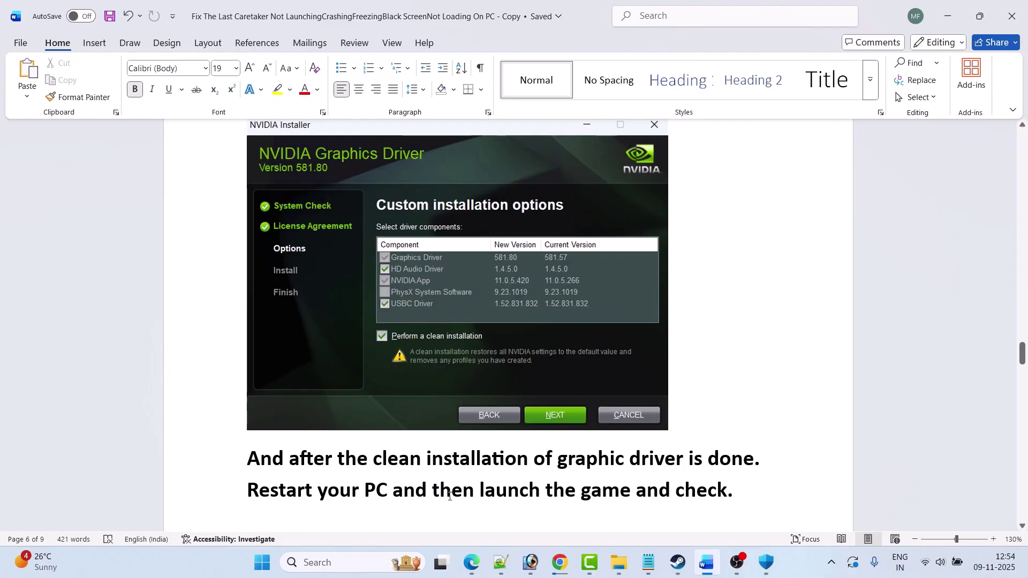
pyautogui.scroll(-10, 740, 491)
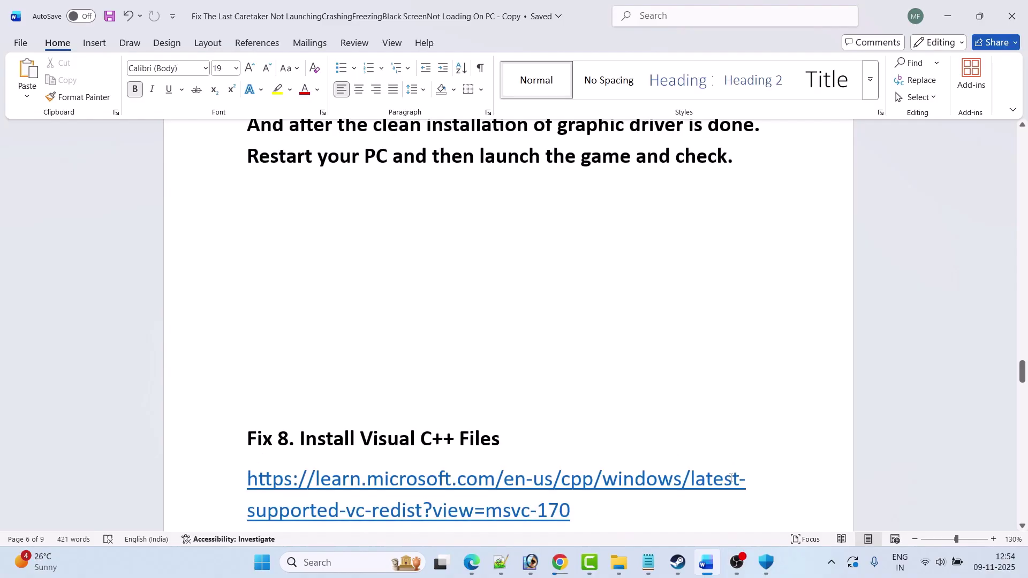
# Select Fix 8's Visual C++ redistributable link and bring up the Microsoft Learn page
pyautogui.moveTo(510, 362); pyautogui.dragTo(300, 356)
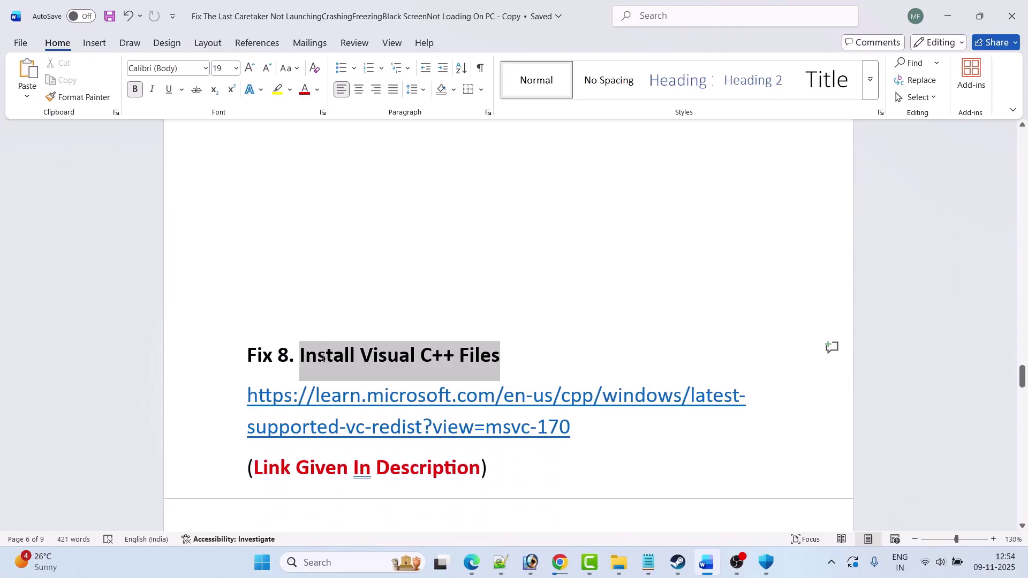
pyautogui.moveTo(576, 428); pyautogui.dragTo(244, 408)
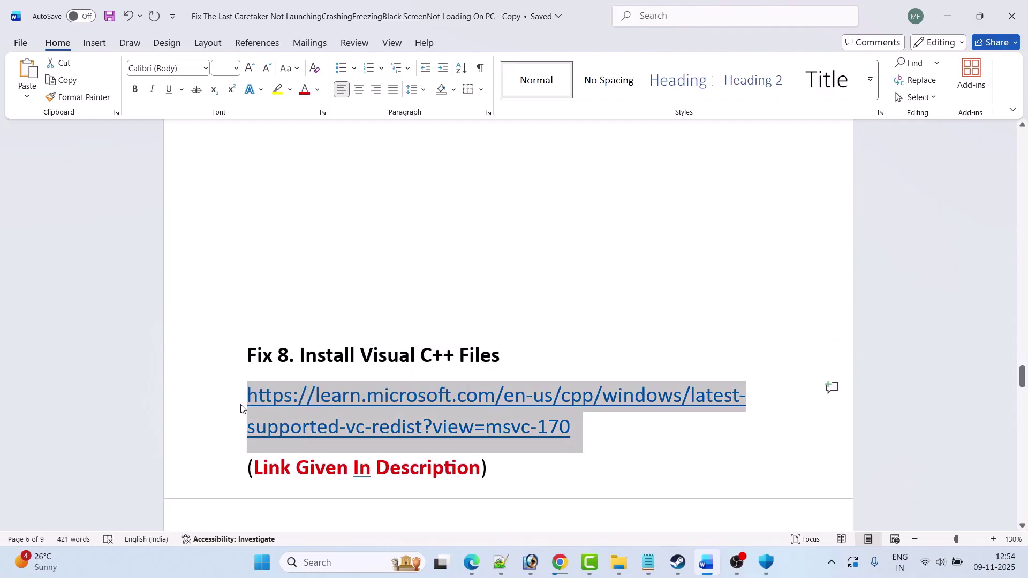
pyautogui.click(560, 562)
# Download the X64 and X86 Visual C++ redistributables and repair the x64 installation
pyautogui.scroll(-12, 482, 339)
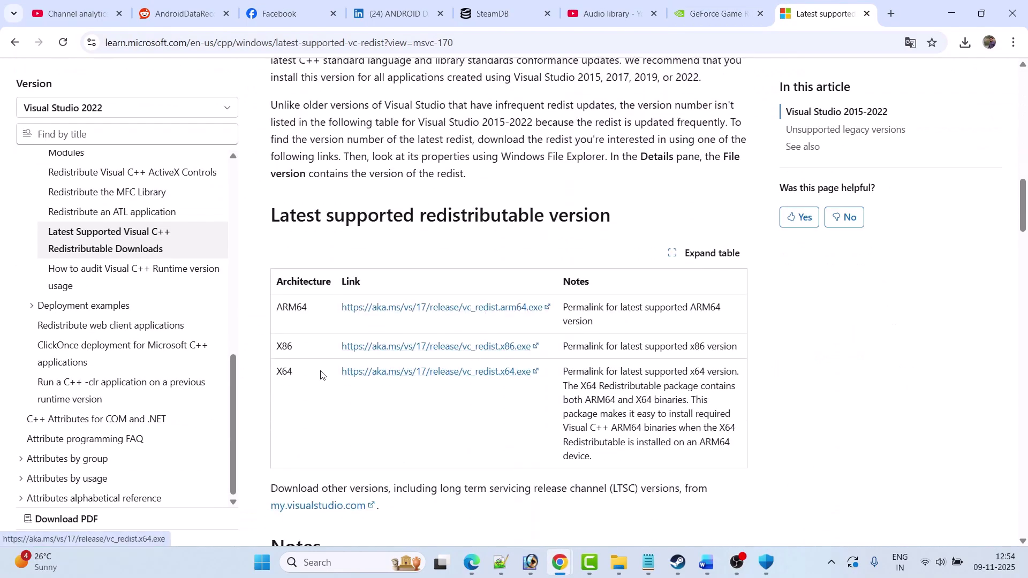
pyautogui.click(430, 372)
pyautogui.click(423, 348)
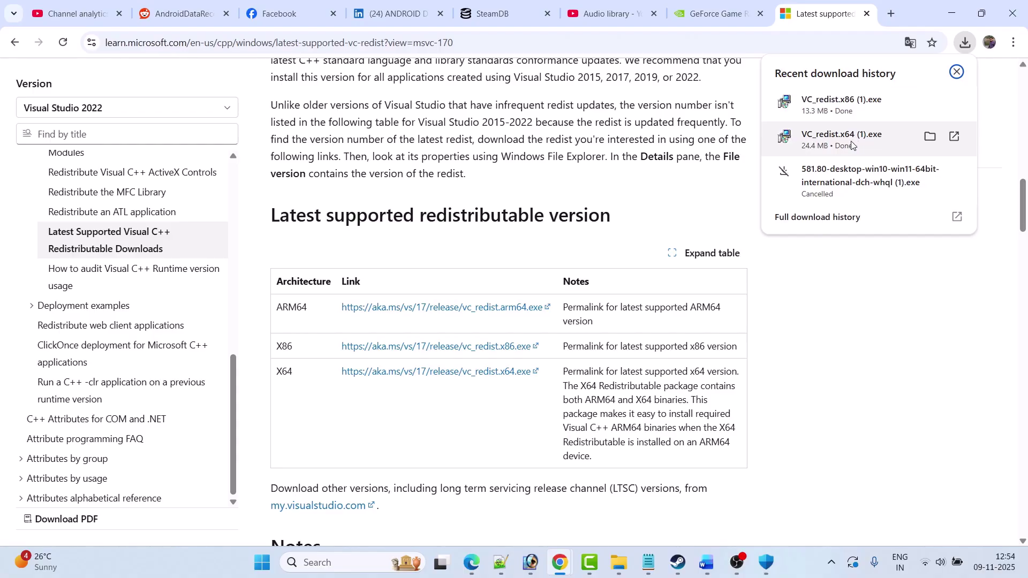
pyautogui.click(852, 140)
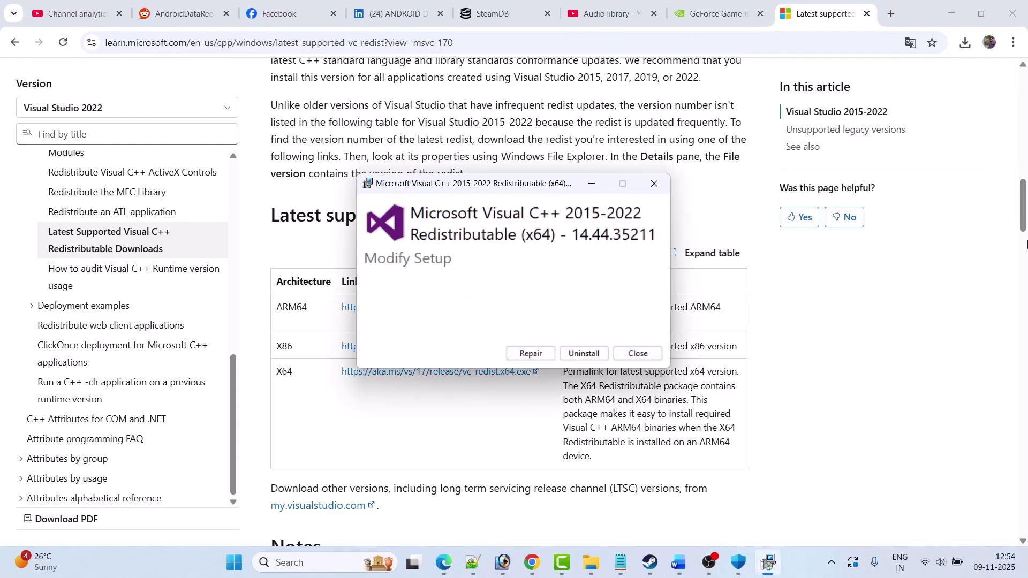
pyautogui.click(529, 353)
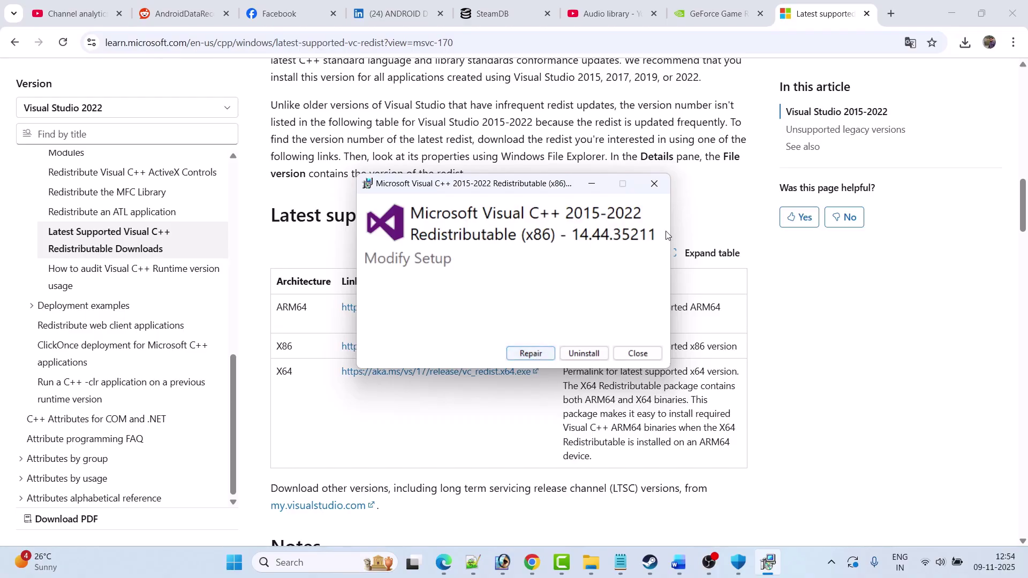
# Check the Start menu power options, then return to the Steam library
pyautogui.press('super')
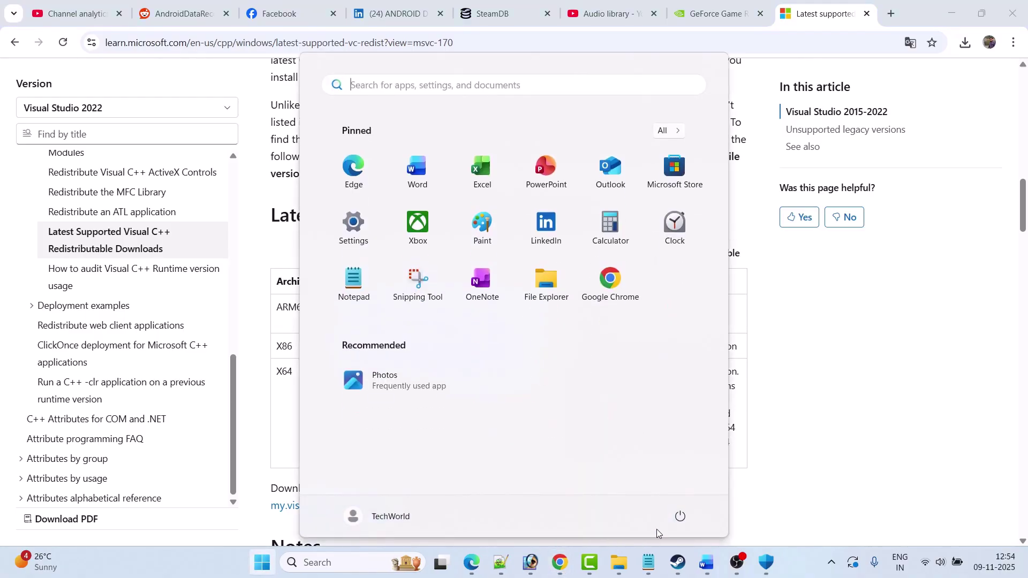
pyautogui.click(680, 517)
pyautogui.click(794, 481)
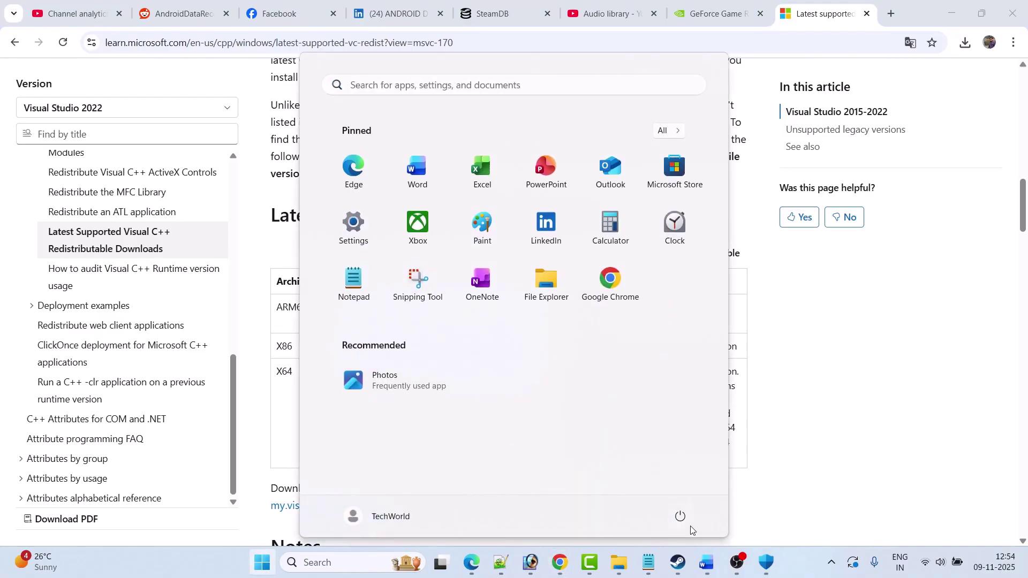
pyautogui.click(678, 562)
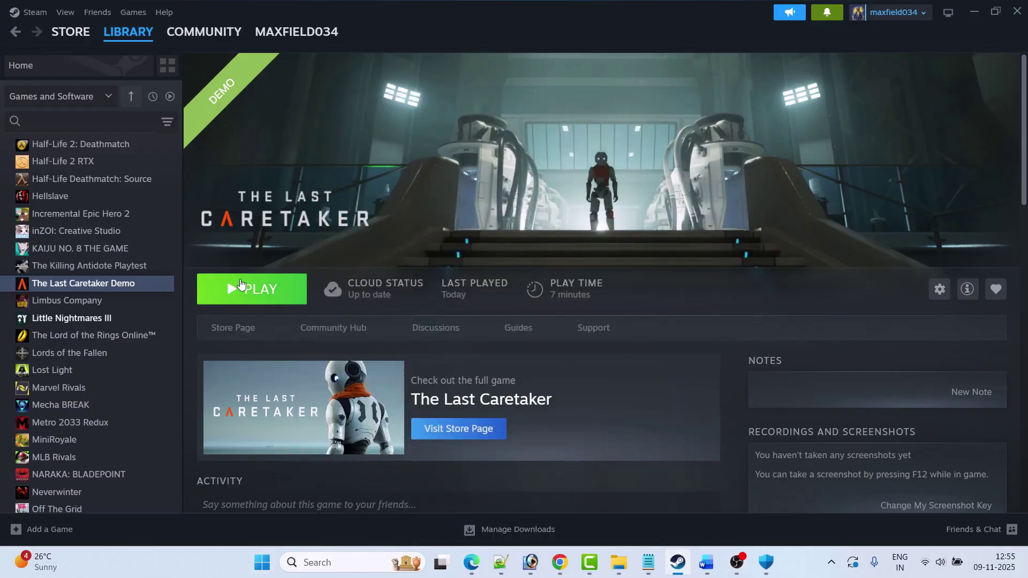
# Read the guide's Fix 9 section on disabling the Steam game overlay
pyautogui.click(707, 563)
pyautogui.scroll(-10, 460, 361)
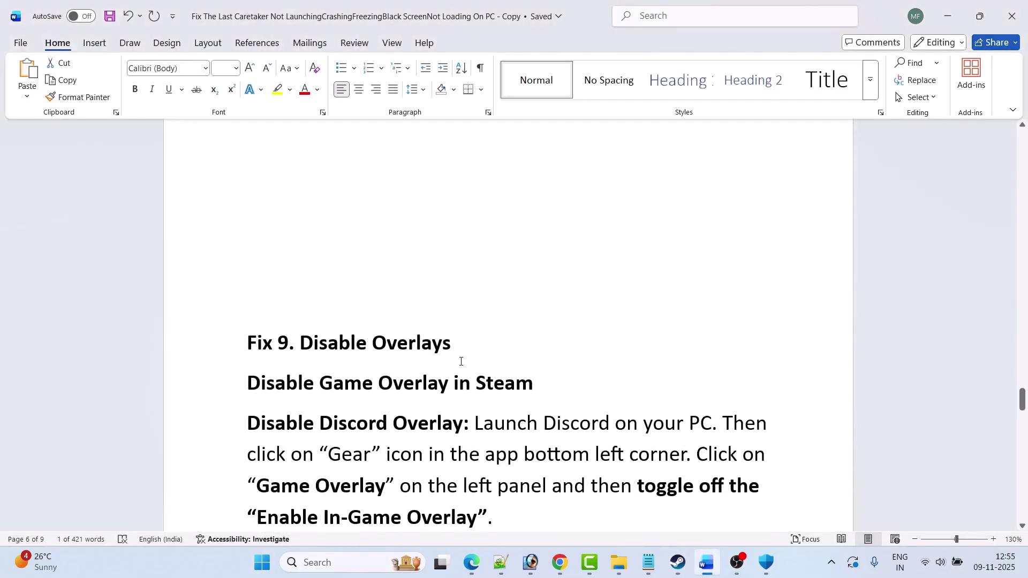
pyautogui.scroll(-4, 460, 361)
pyautogui.click(394, 258)
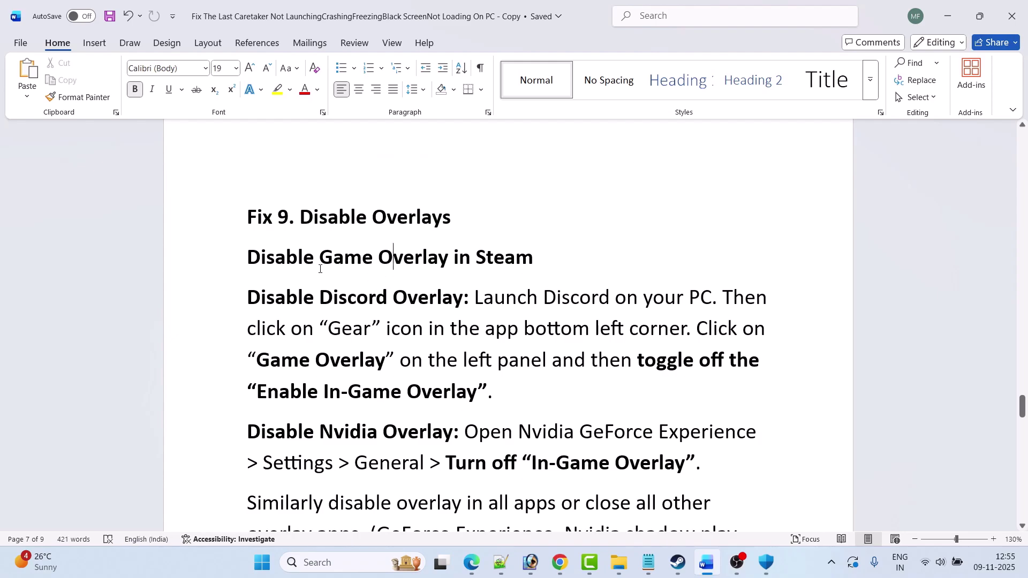
pyautogui.scroll(-1, 321, 270)
pyautogui.moveTo(319, 216); pyautogui.dragTo(533, 216)
pyautogui.click(574, 319)
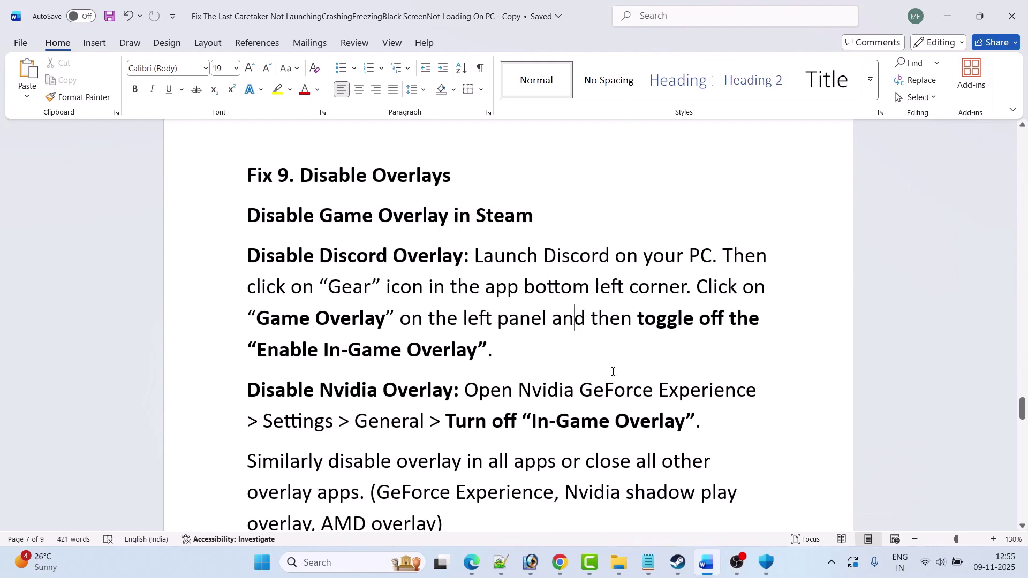
# In the demo's Steam Properties, toggle 'Enable the Steam Overlay while in-game' off and on
pyautogui.click(678, 562)
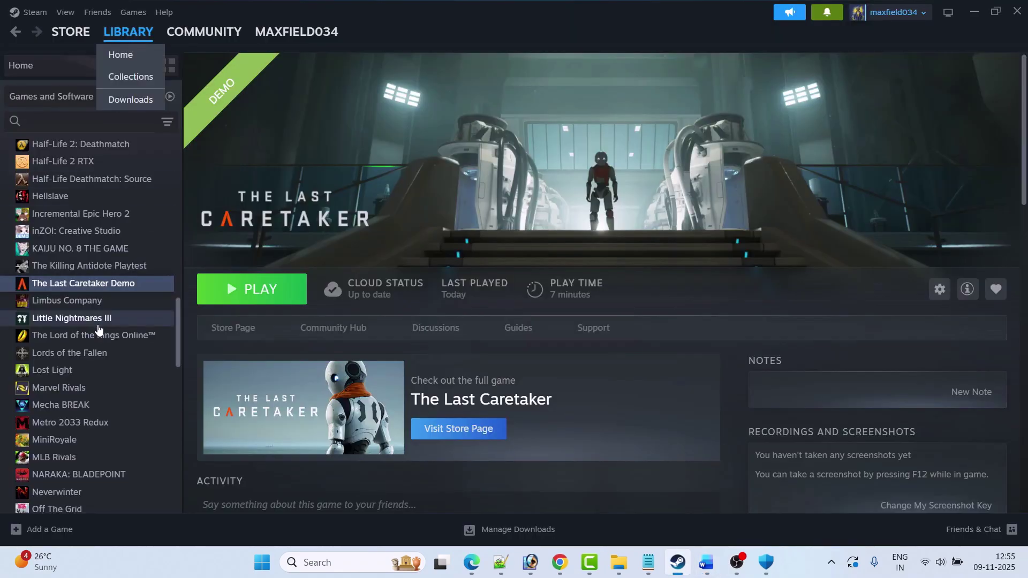
pyautogui.rightClick(110, 285)
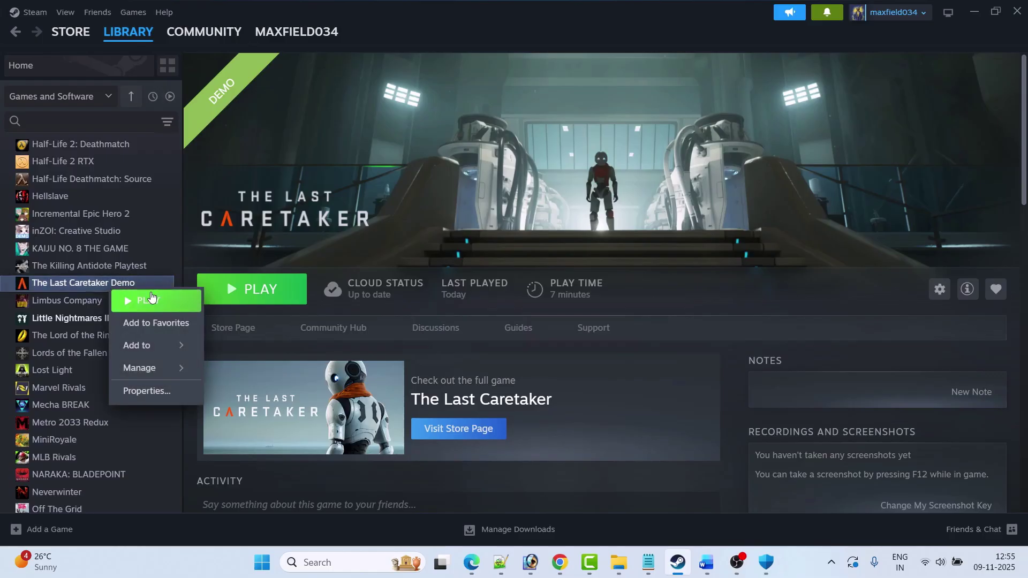
pyautogui.click(146, 391)
pyautogui.click(763, 138)
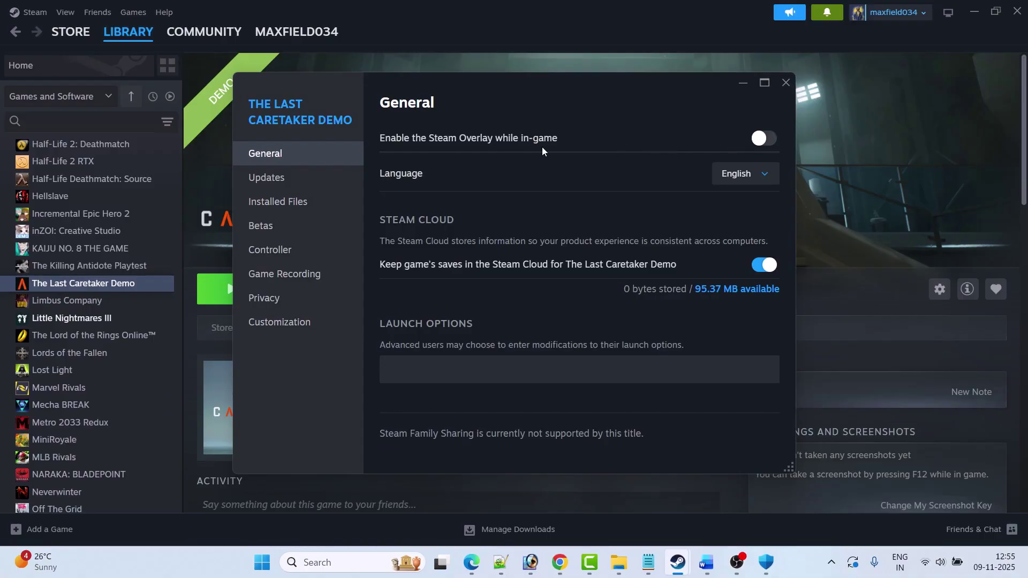
pyautogui.click(765, 141)
pyautogui.click(763, 140)
pyautogui.click(763, 141)
pyautogui.hotkey('alt', 'Tab')
pyautogui.scroll(-1, 378, 240)
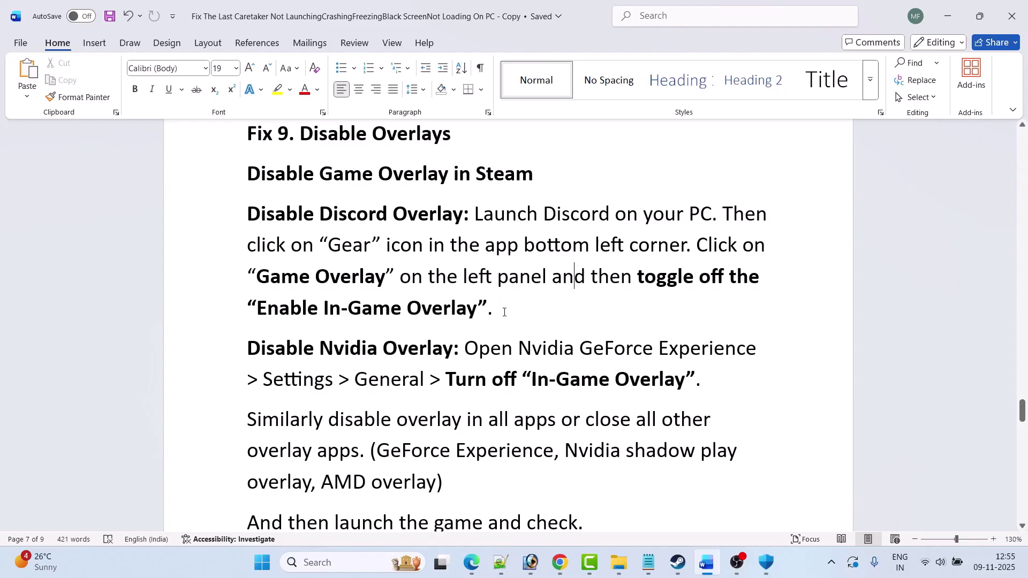
# Read through Fix 9 overlays and Fix 10 conflicting programs to 'Fix 11. Update Windows'
pyautogui.scroll(-3, 504, 312)
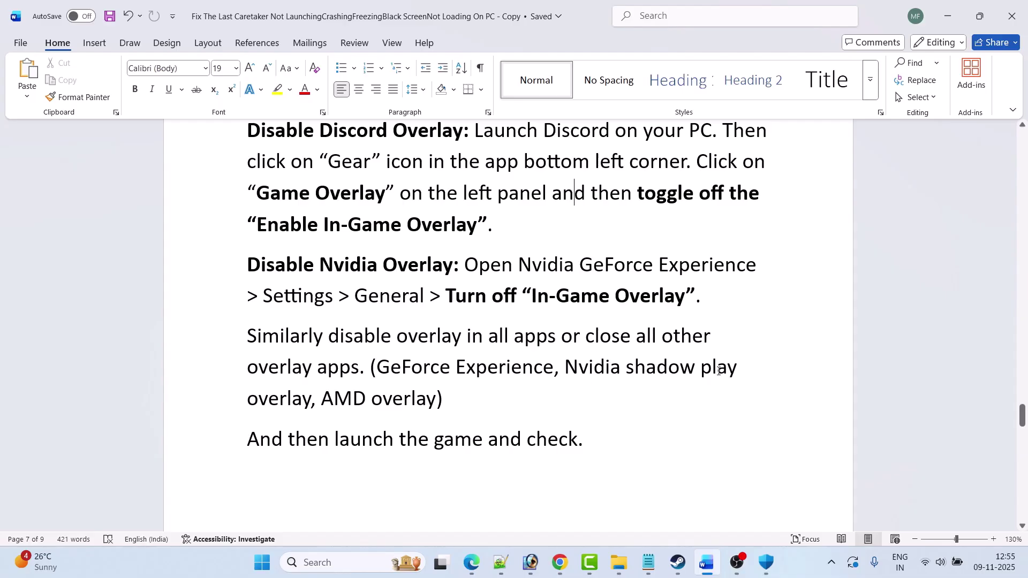
pyautogui.scroll(-2, 437, 407)
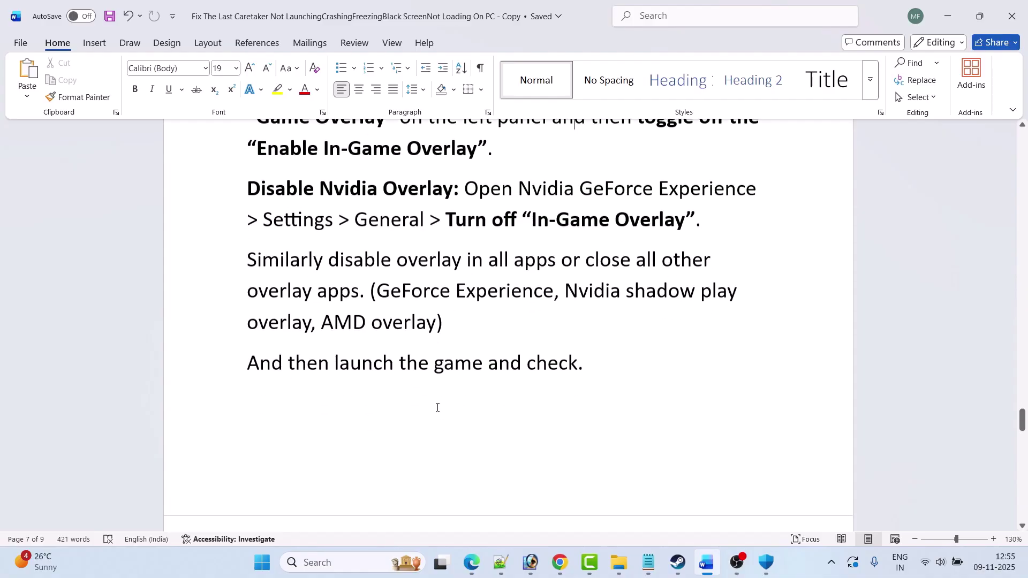
pyautogui.scroll(-10, 598, 359)
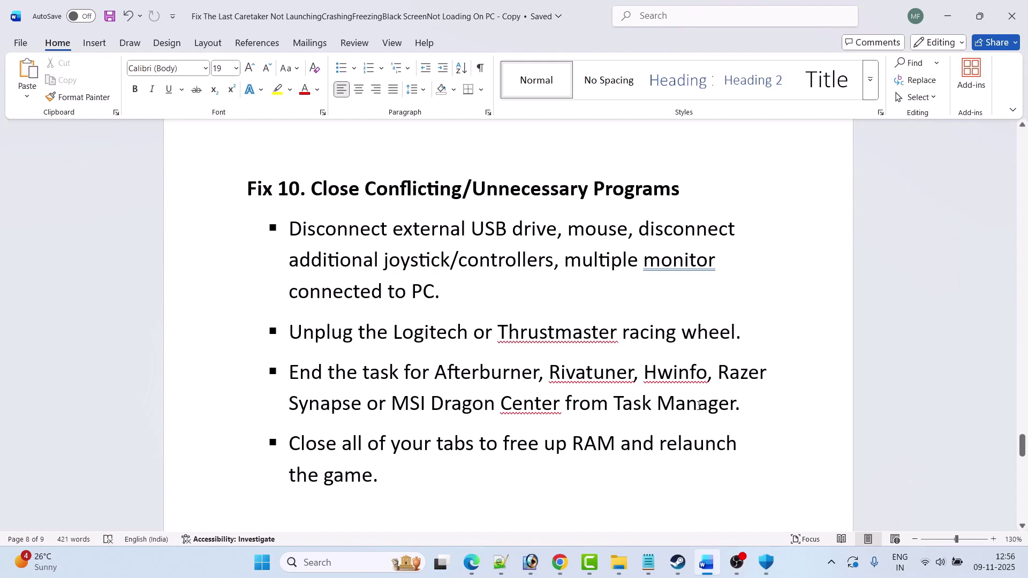
pyautogui.scroll(-1, 699, 405)
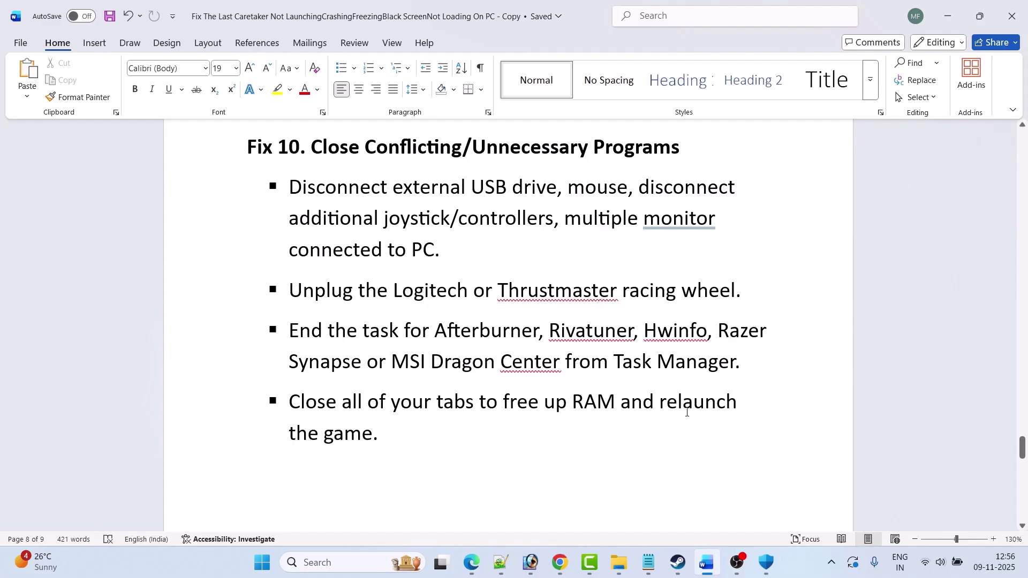
pyautogui.scroll(-8, 687, 413)
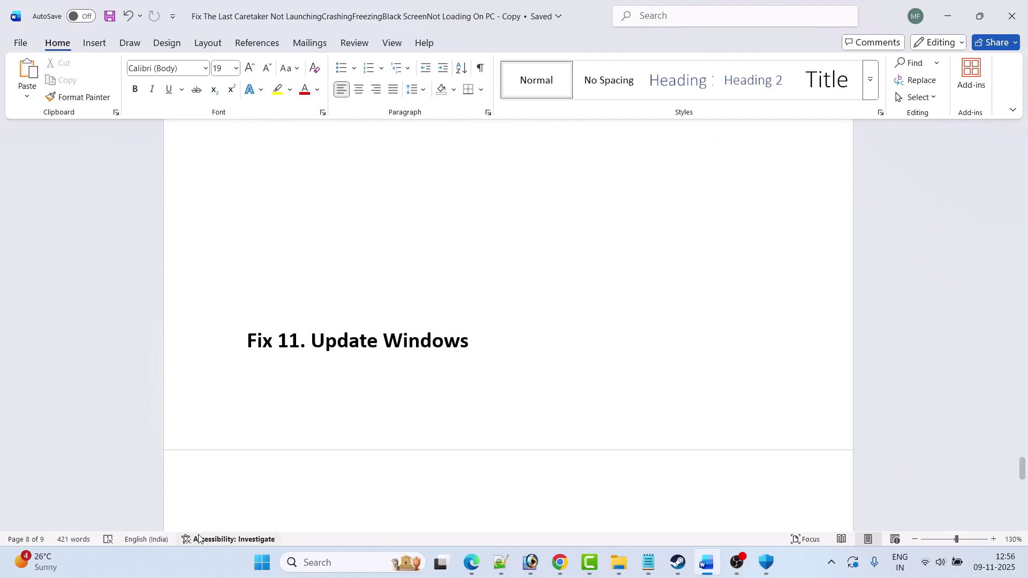
# Retry the failed 2025-10 cumulative update in Windows Settings' Windows Update page
pyautogui.click(262, 562)
pyautogui.click(362, 217)
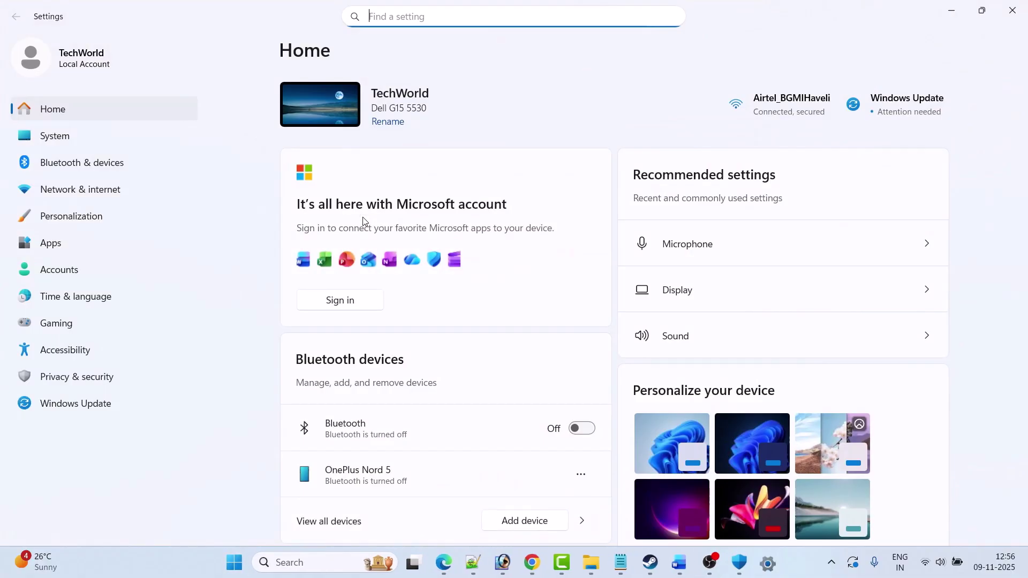
pyautogui.click(85, 412)
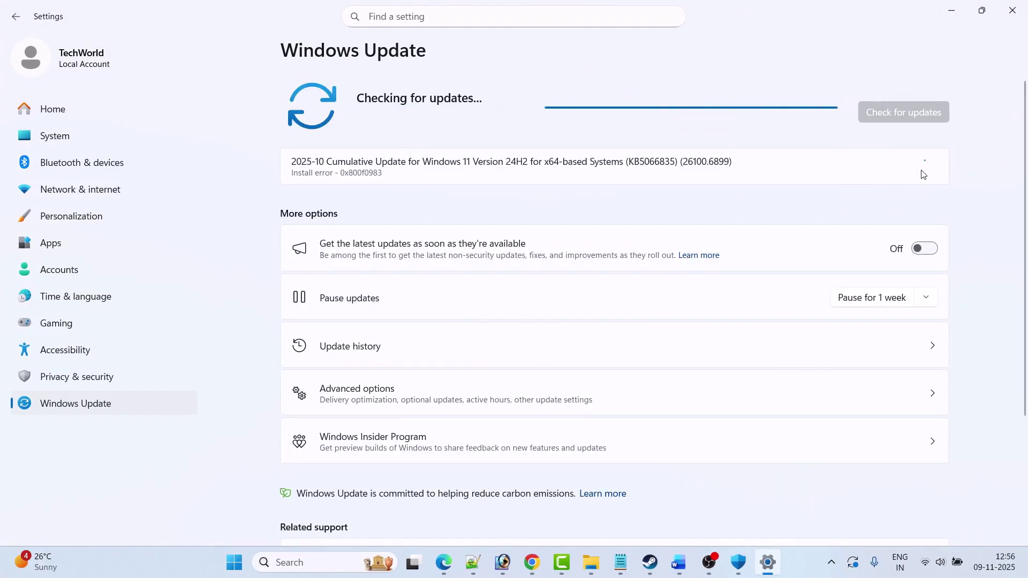
pyautogui.click(925, 167)
# Show and dismiss the Start power options, then bring the Steam library back to front
pyautogui.click(234, 562)
pyautogui.click(678, 517)
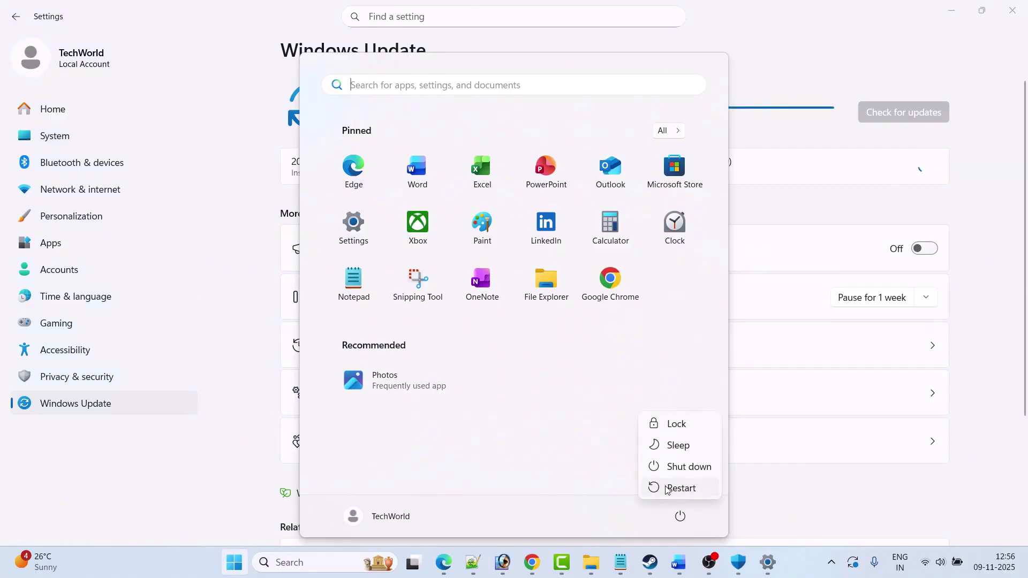
pyautogui.click(706, 515)
pyautogui.click(650, 567)
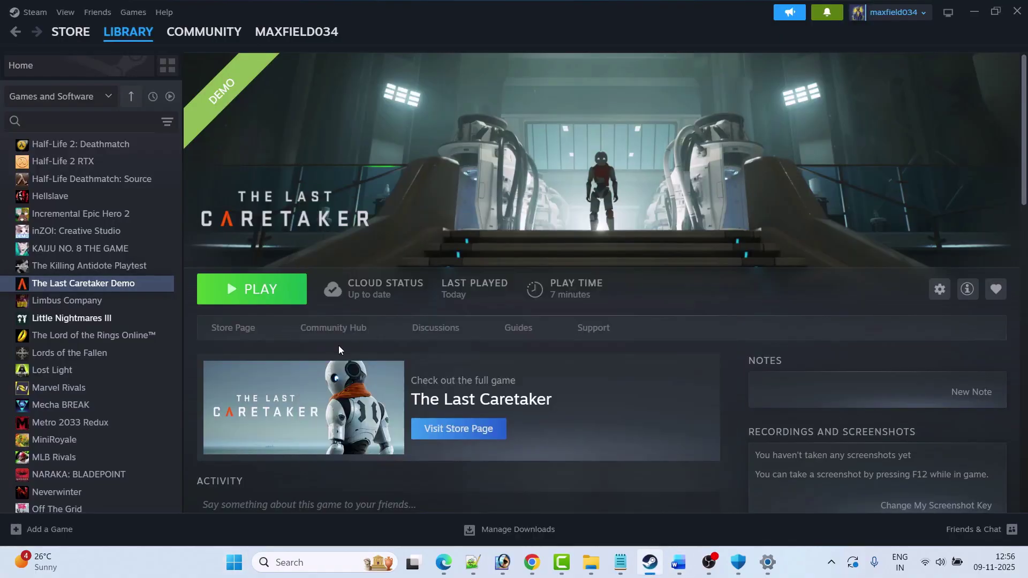
# In the Word guide, highlight Fix 12 'Uninstall/Re-Install the game' and its C Drive (SSD Drive) note
pyautogui.click(678, 563)
pyautogui.scroll(-5, 304, 317)
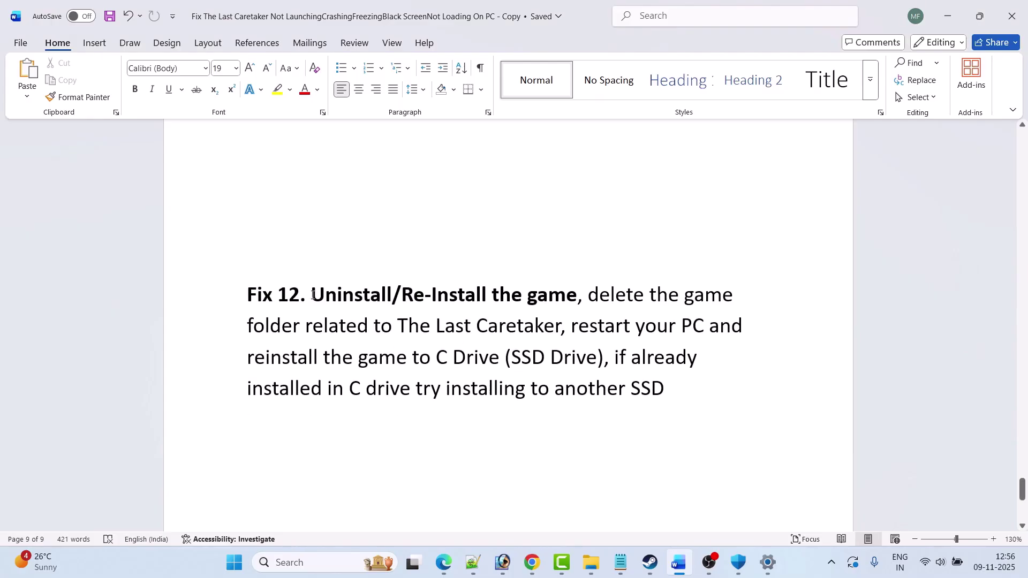
pyautogui.moveTo(311, 295); pyautogui.dragTo(577, 296)
pyautogui.click(659, 360)
pyautogui.moveTo(436, 357); pyautogui.dragTo(704, 414)
pyautogui.click(607, 387)
pyautogui.click(705, 413)
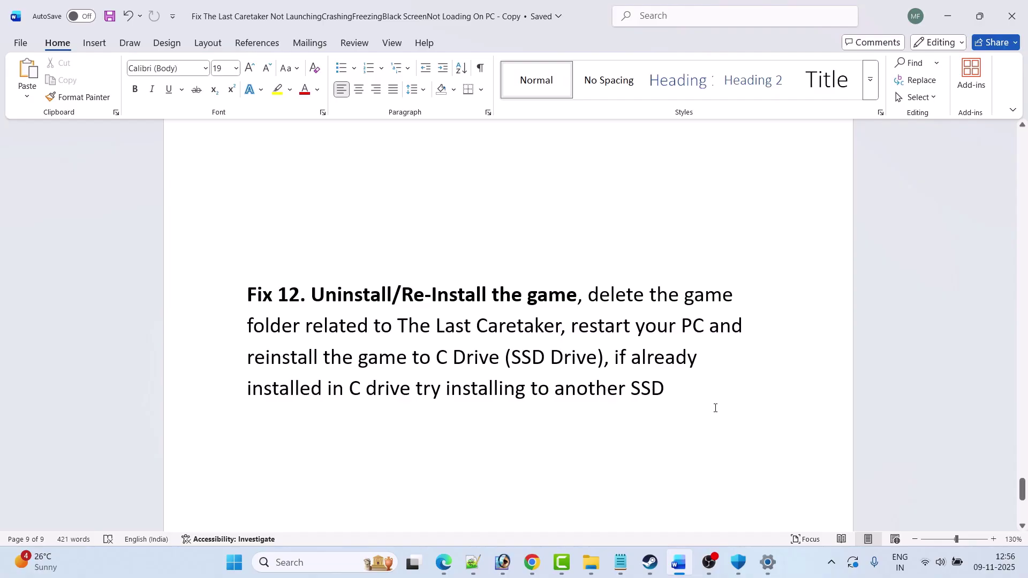